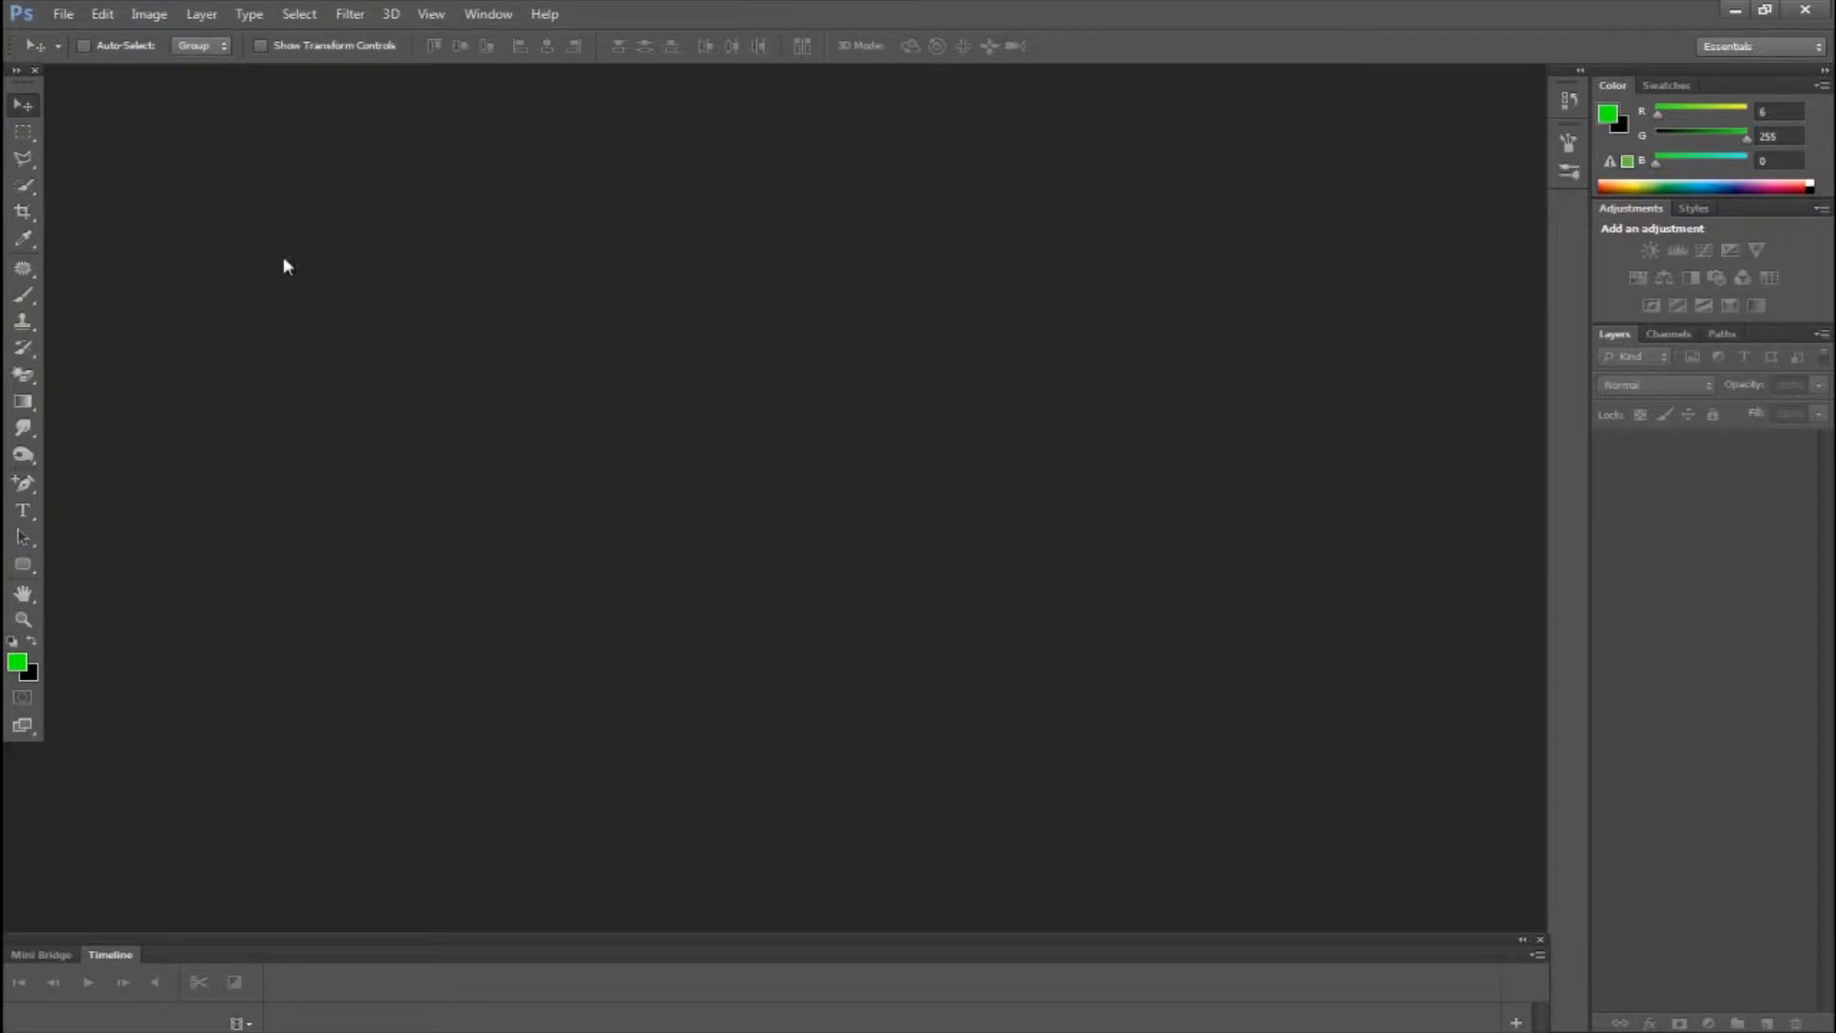
Create a blank white 1920 × 1080 px document and place horizontal and vertical guides through its centre.
{"action": "left_click", "coordinate": [62, 15]}
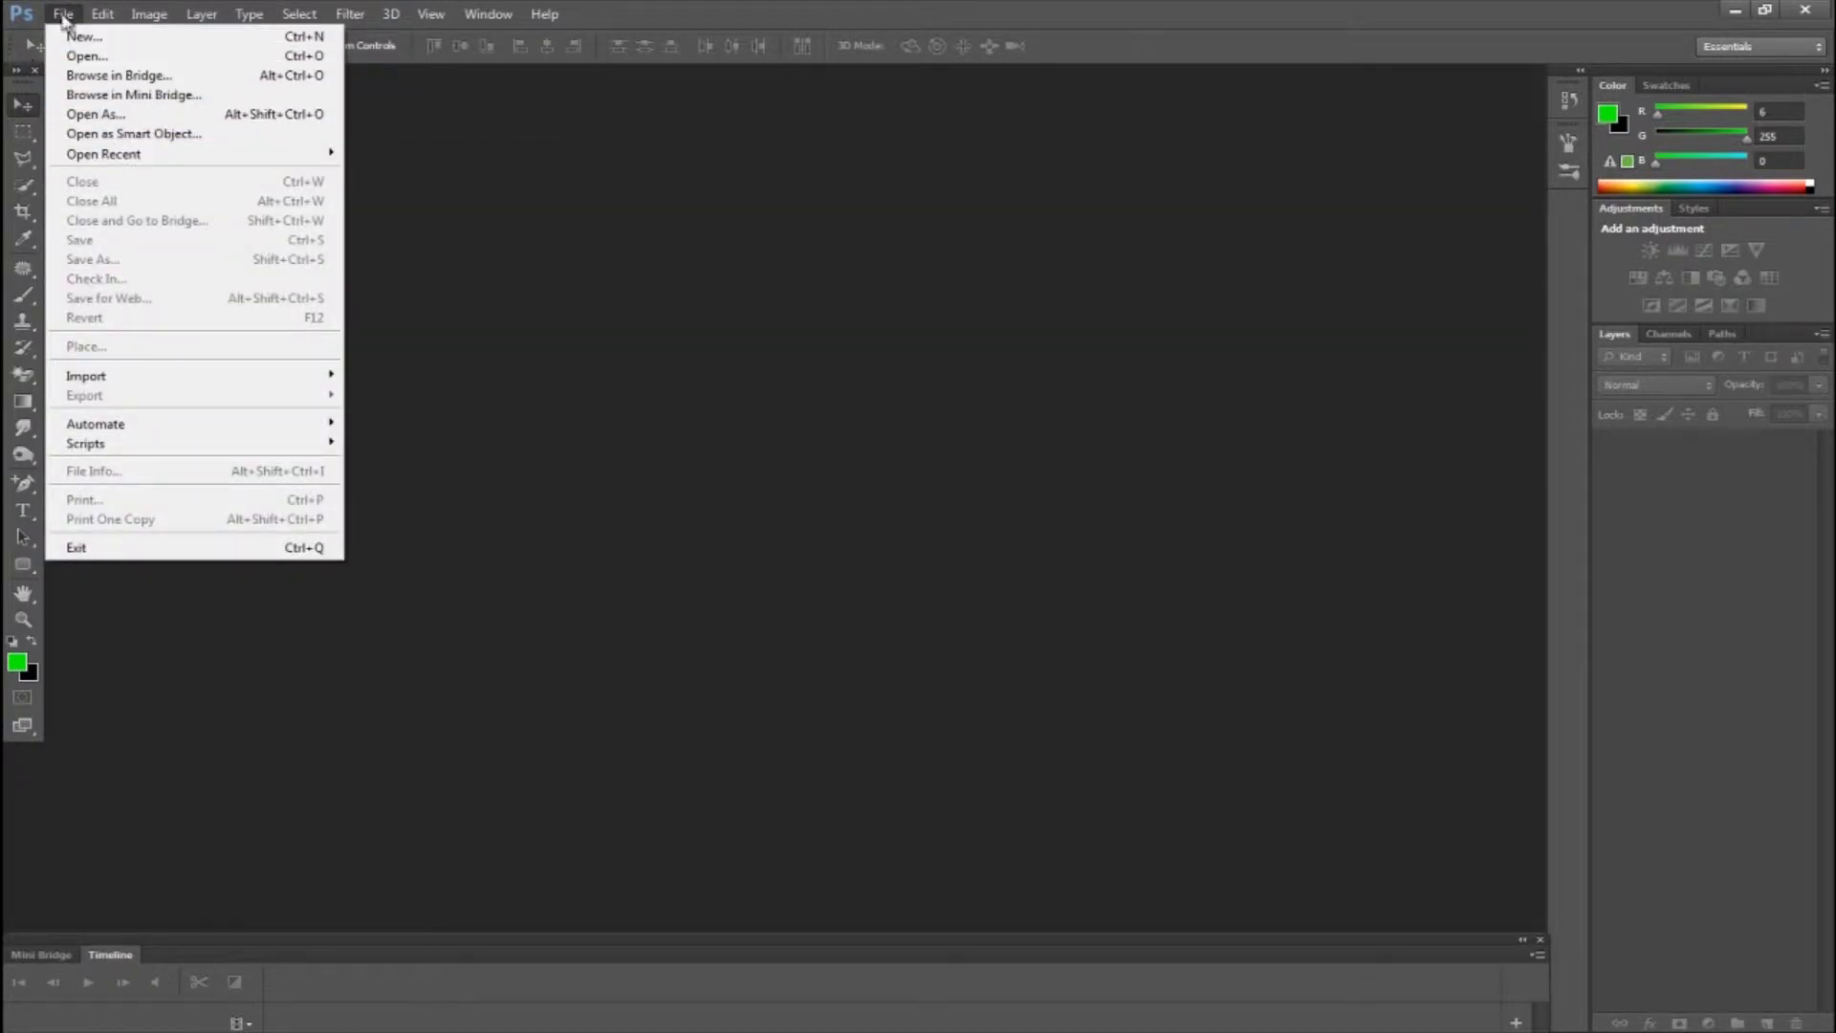
{"action": "left_click", "coordinate": [84, 40]}
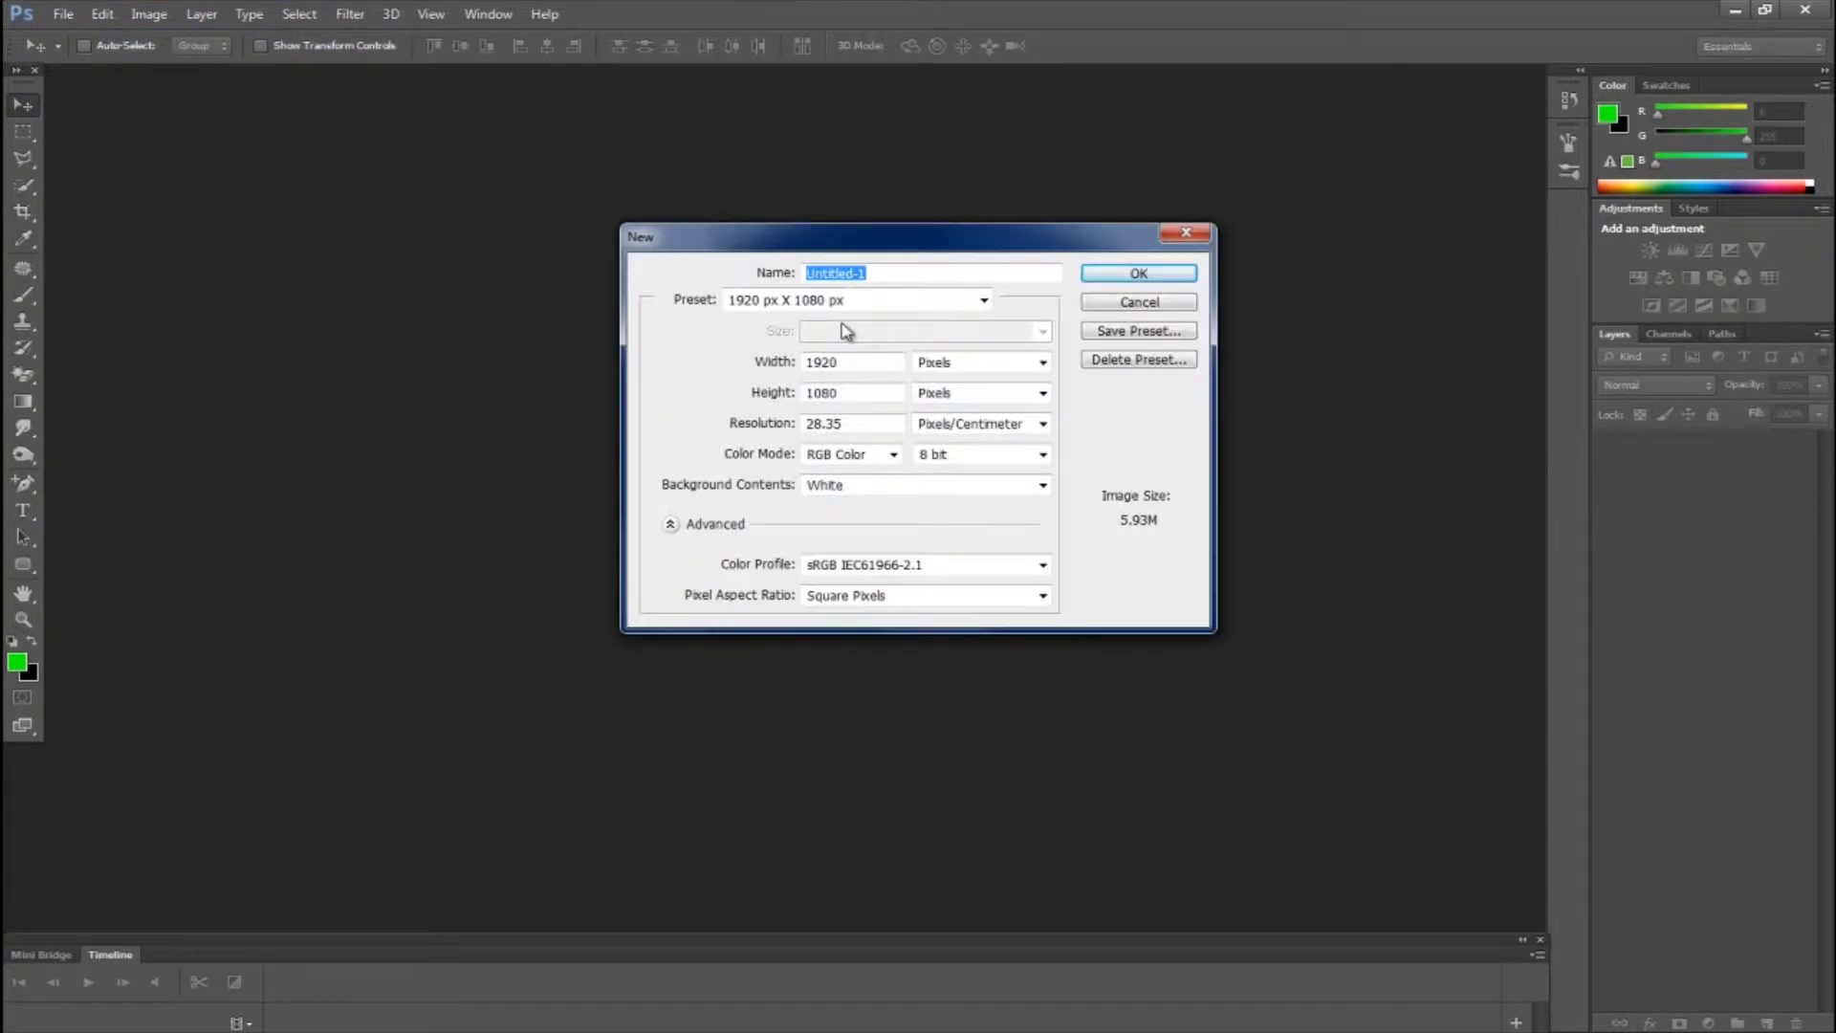
{"action": "left_click", "coordinate": [1138, 273]}
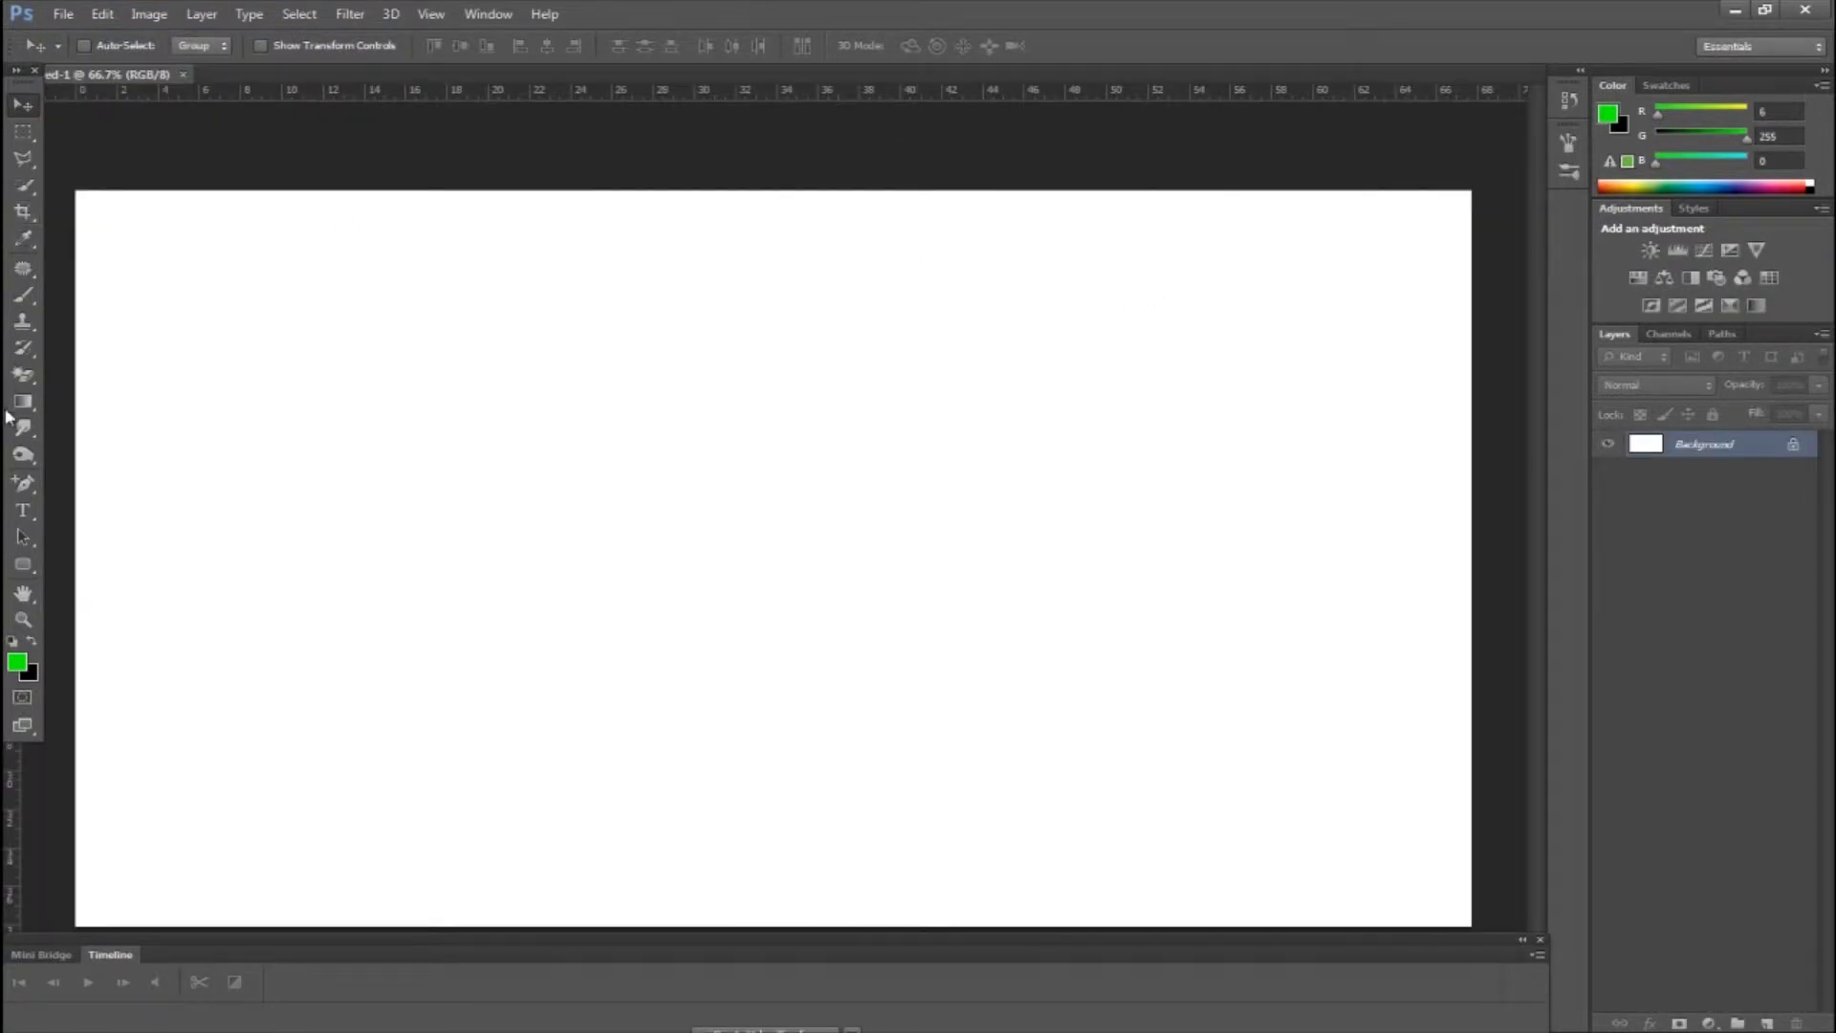
{"action": "left_click_drag", "start_coordinate": [225, 96], "coordinate": [280, 557]}
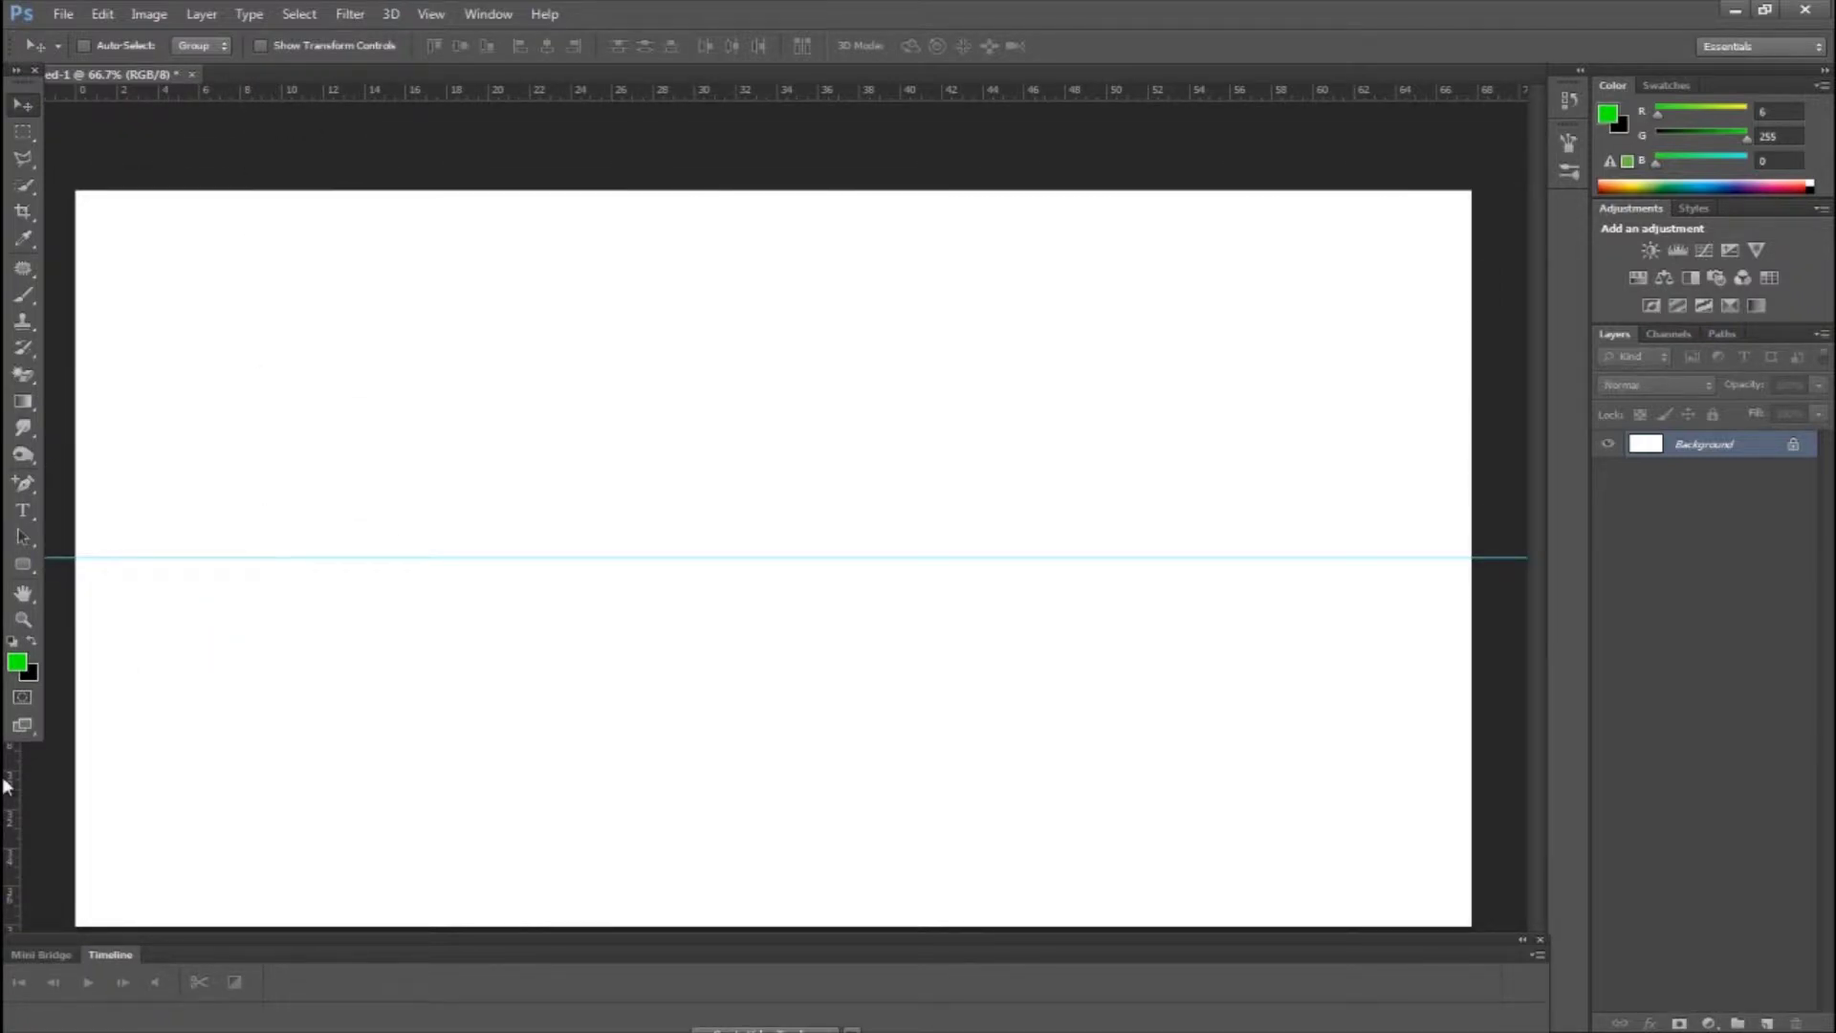
{"action": "left_click_drag", "start_coordinate": [5, 784], "coordinate": [772, 812]}
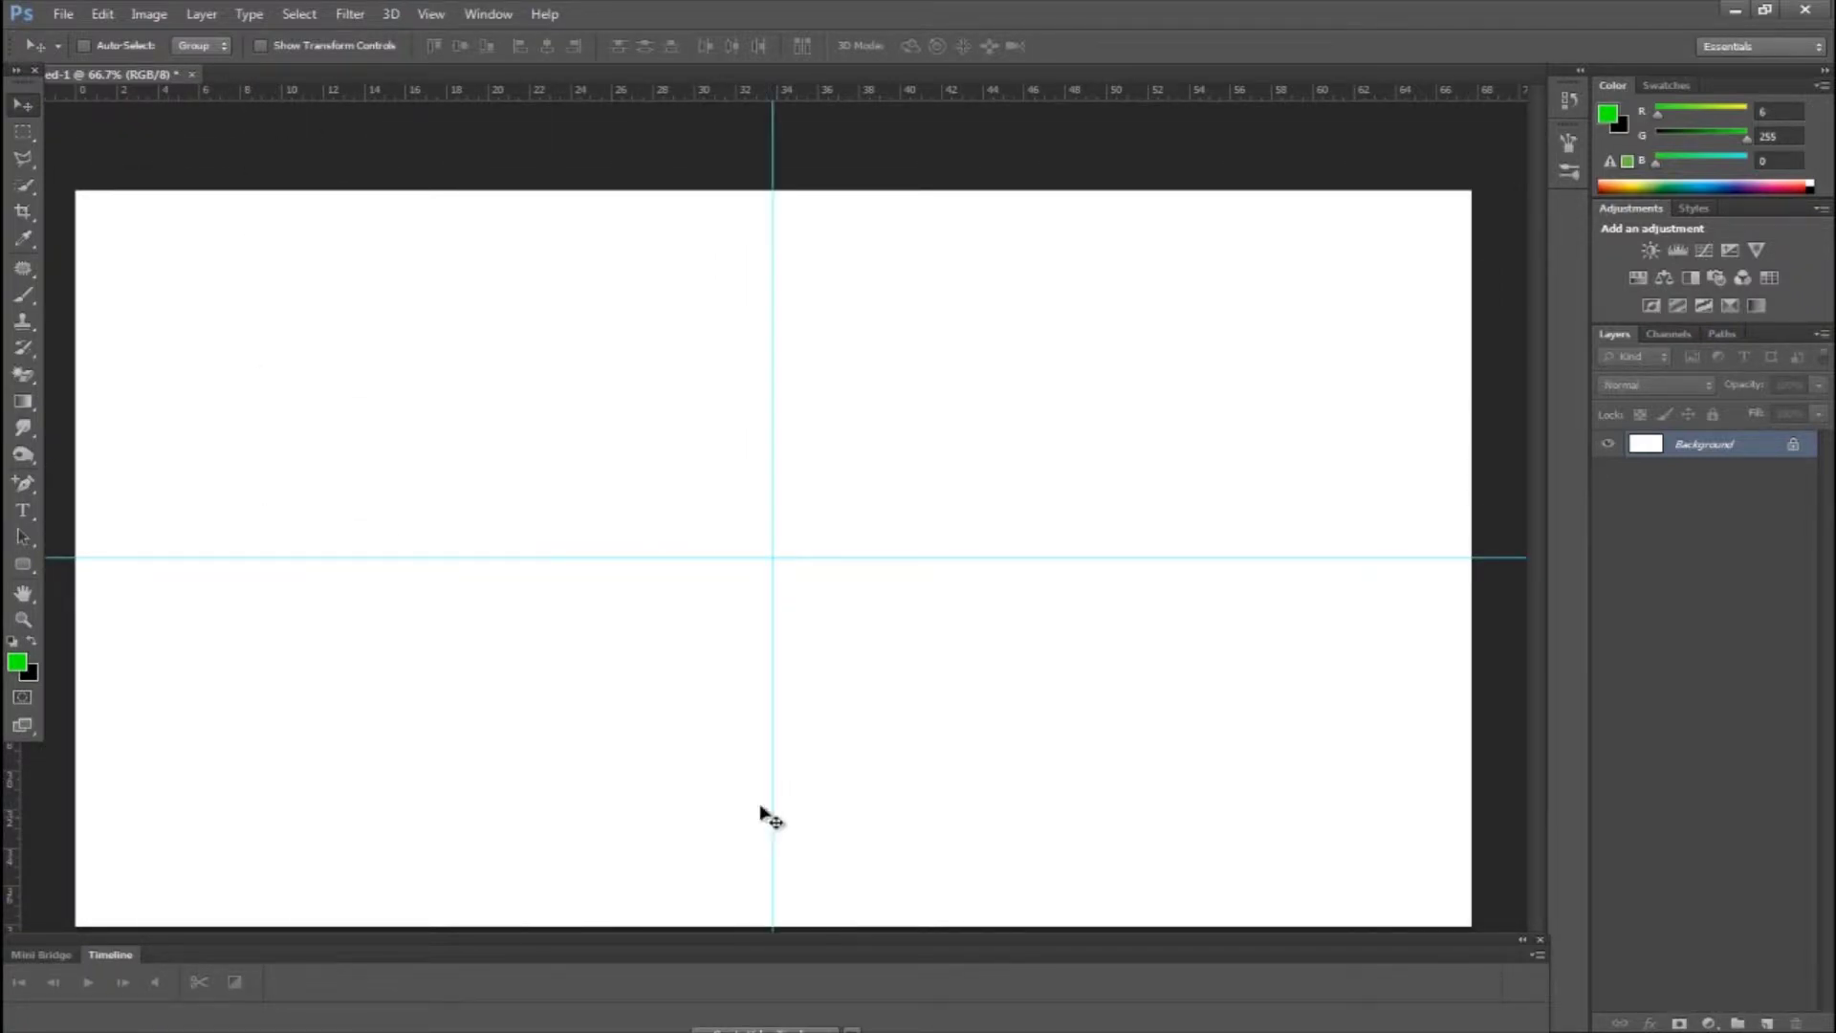
Stamp the 1280 px sunburst brush, enlarged to 2912 px, in green at the intersection of the guides.
{"action": "left_click", "coordinate": [25, 296]}
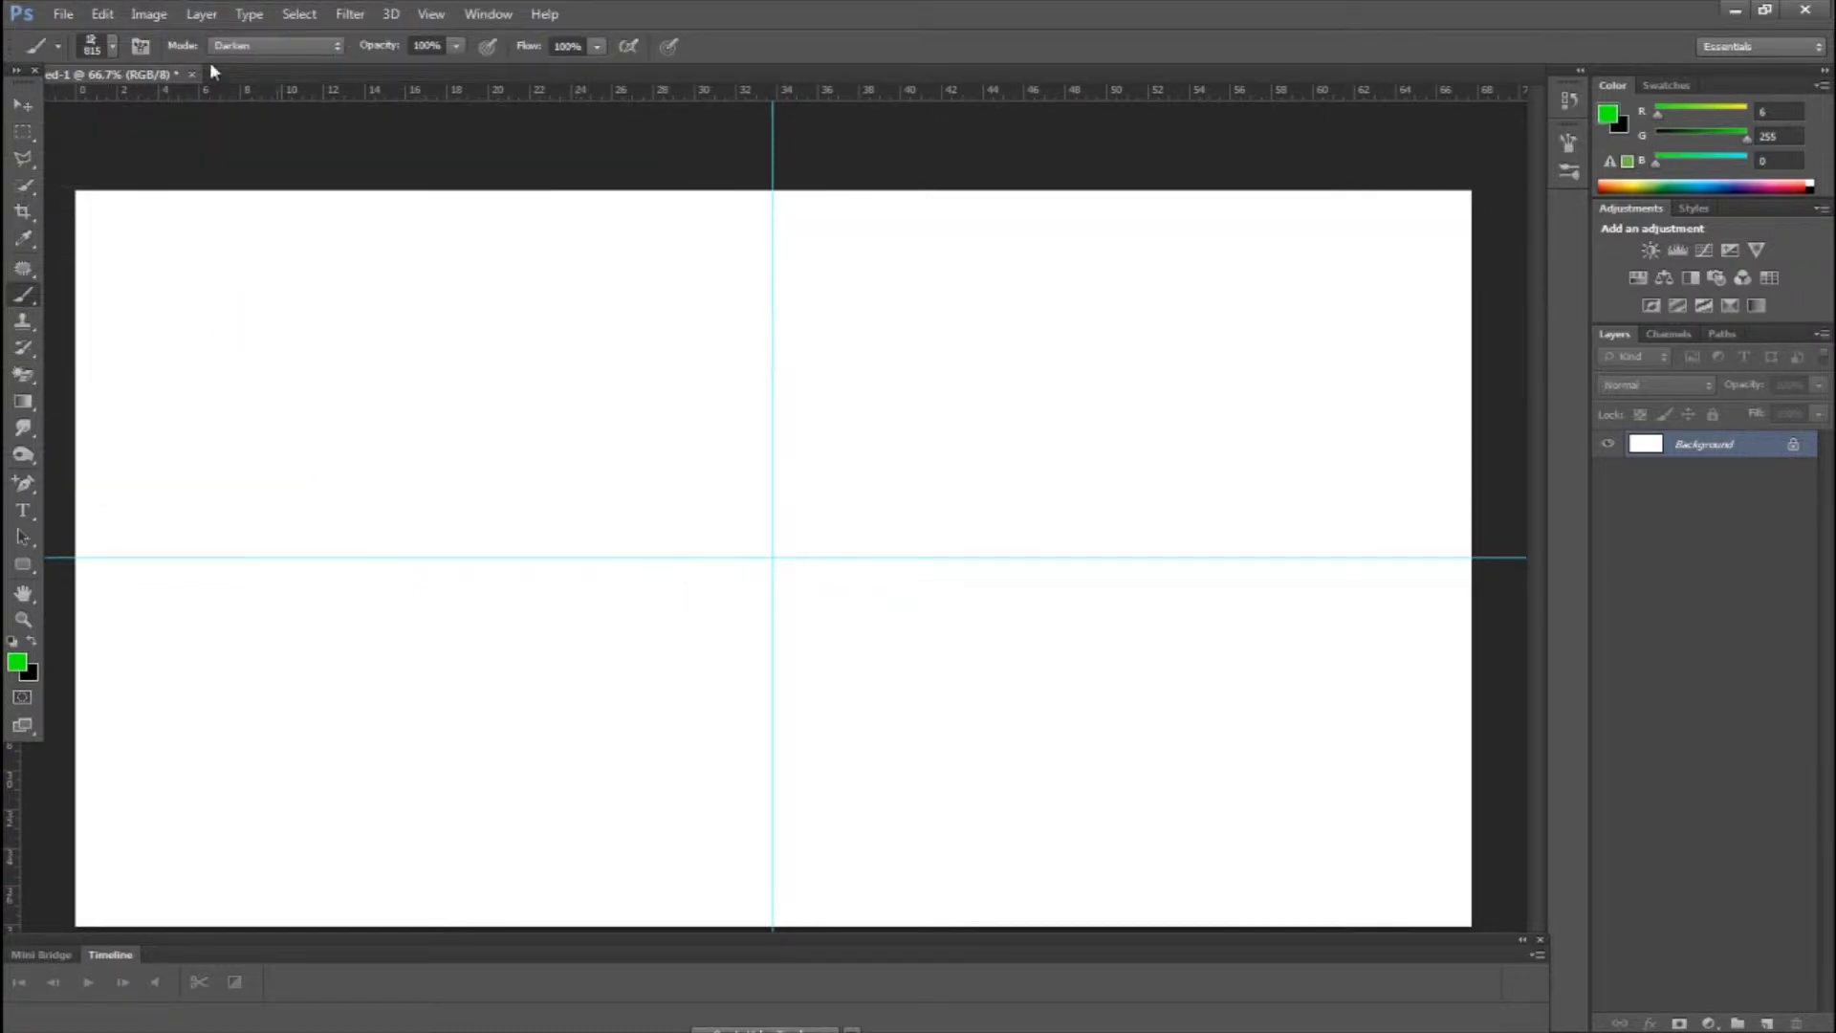
{"action": "left_click", "coordinate": [112, 45]}
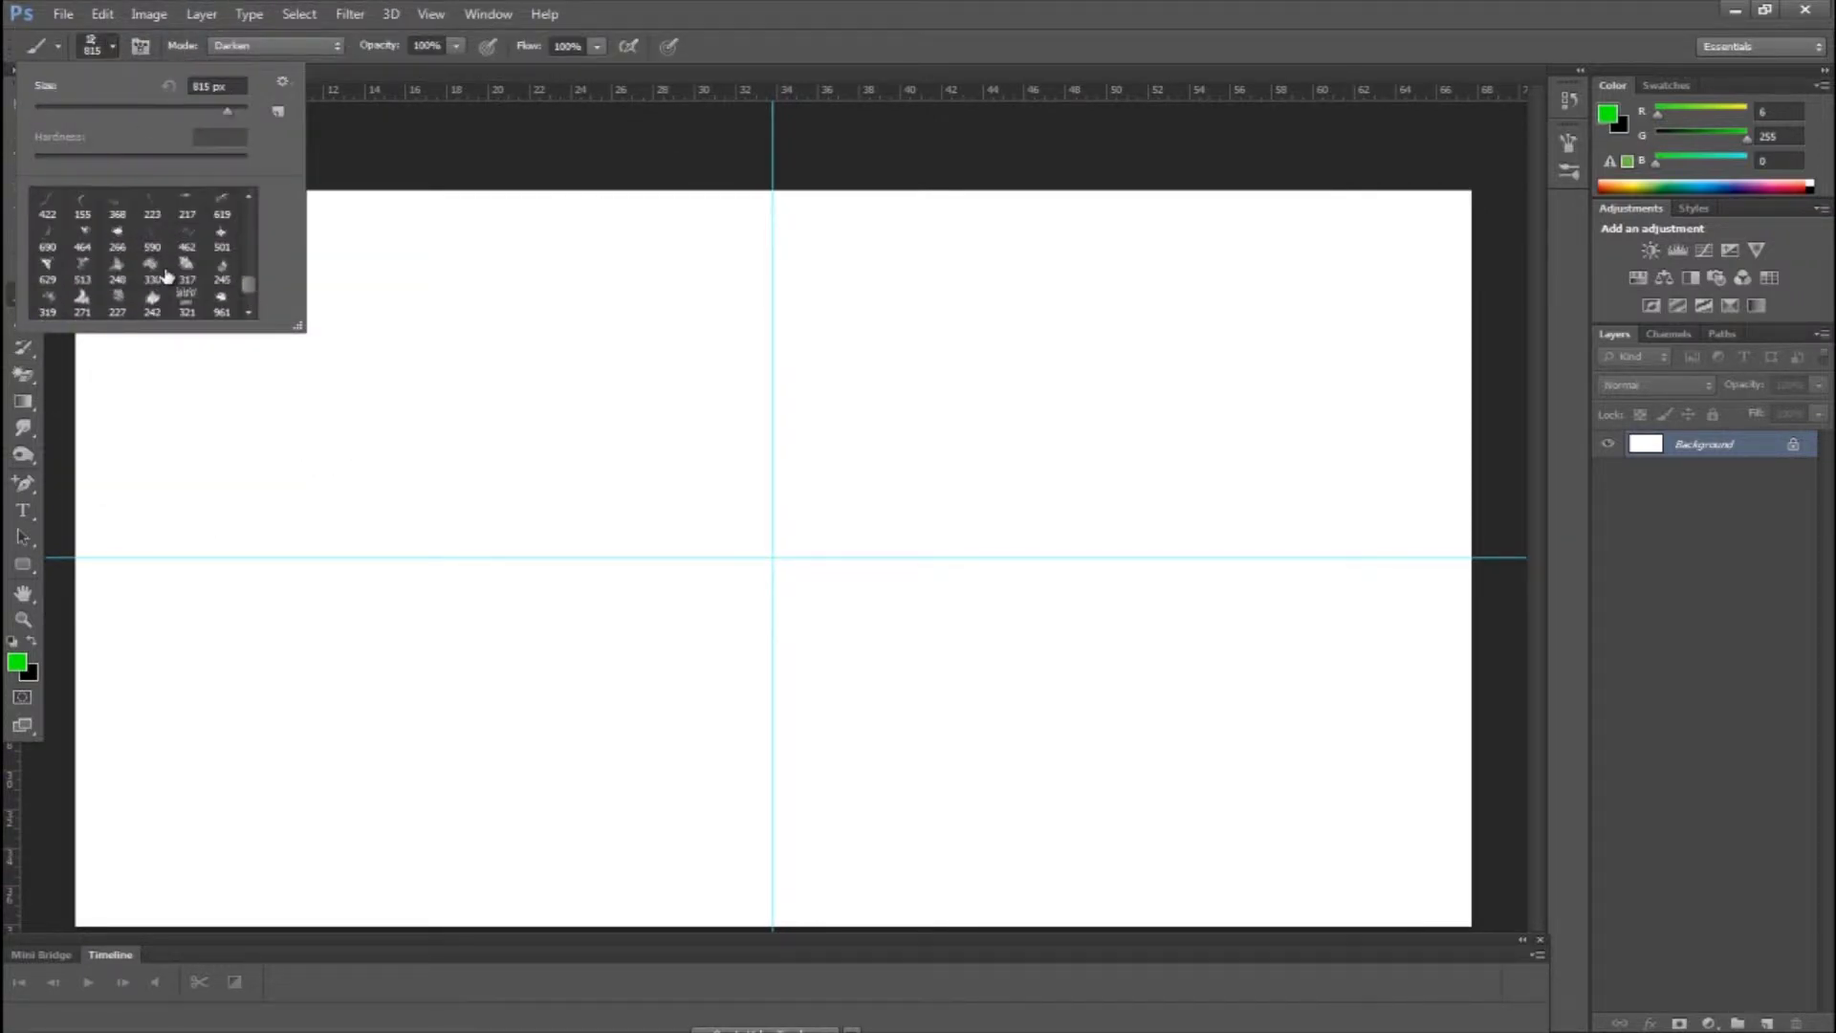
{"action": "scroll", "coordinate": [166, 275], "scroll_direction": "up", "scroll_amount": 10}
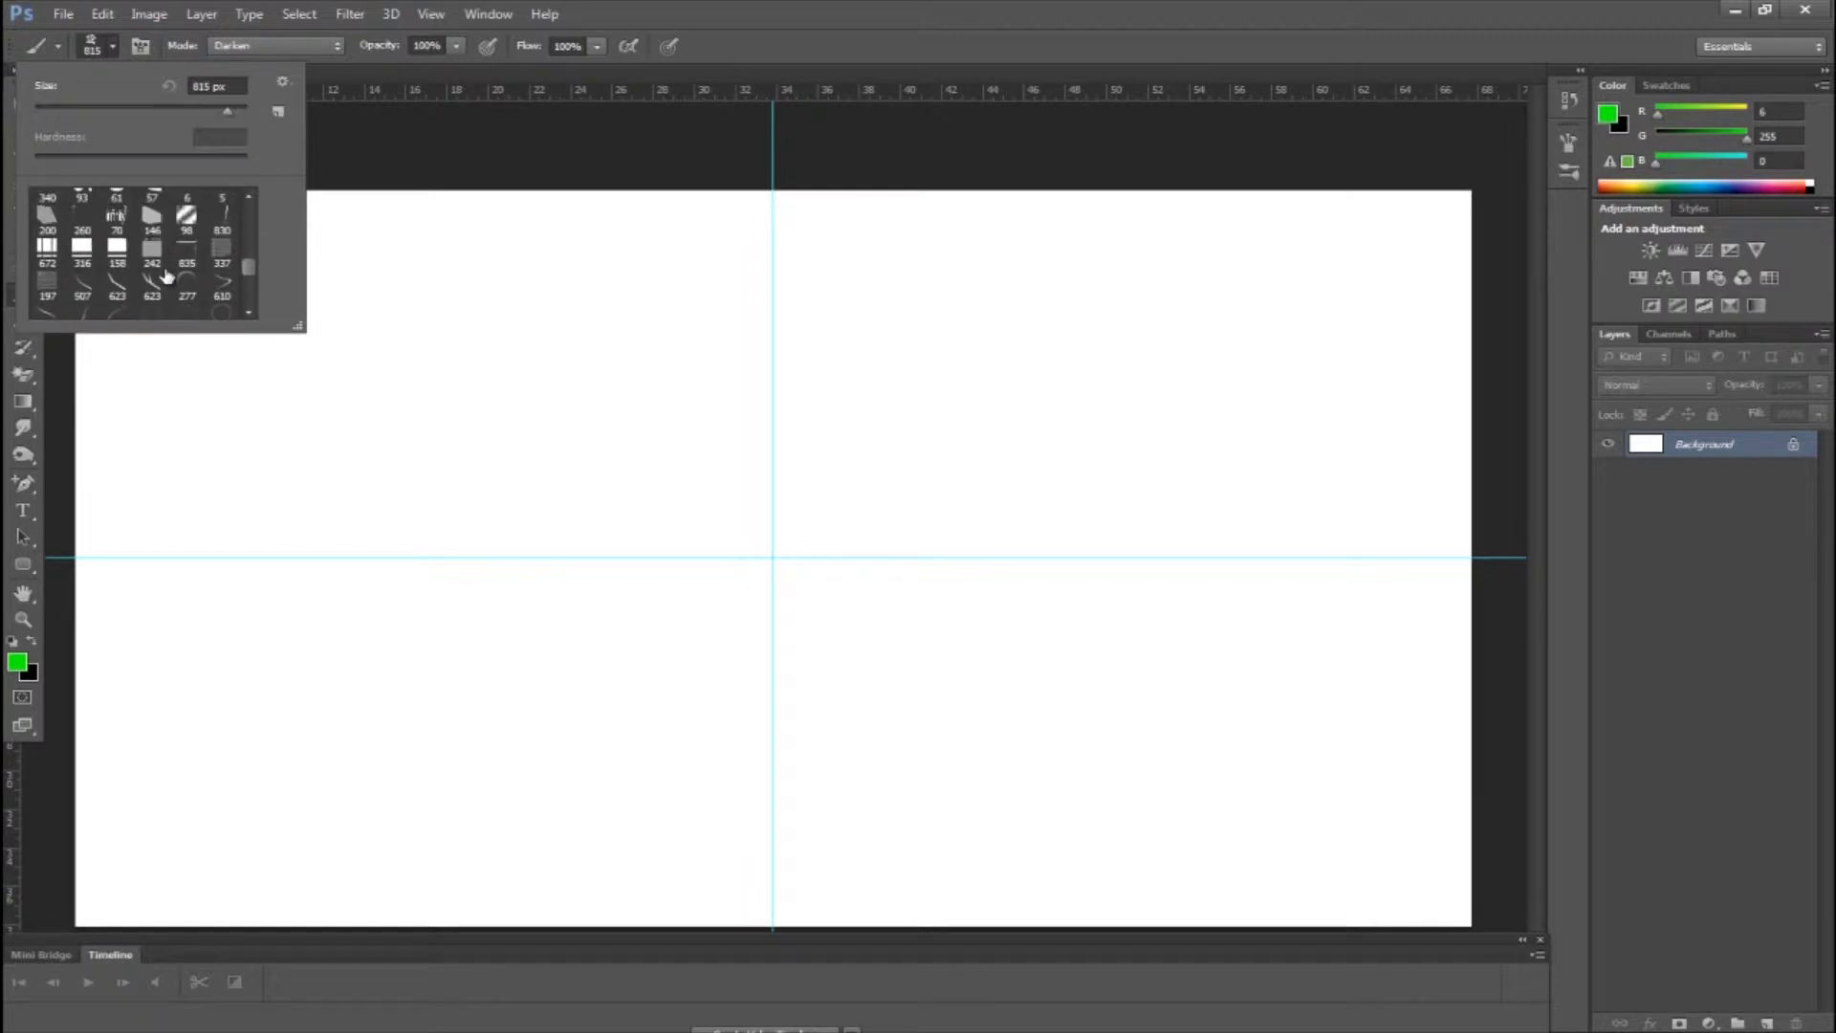
{"action": "scroll", "coordinate": [166, 275], "scroll_direction": "up", "scroll_amount": 10}
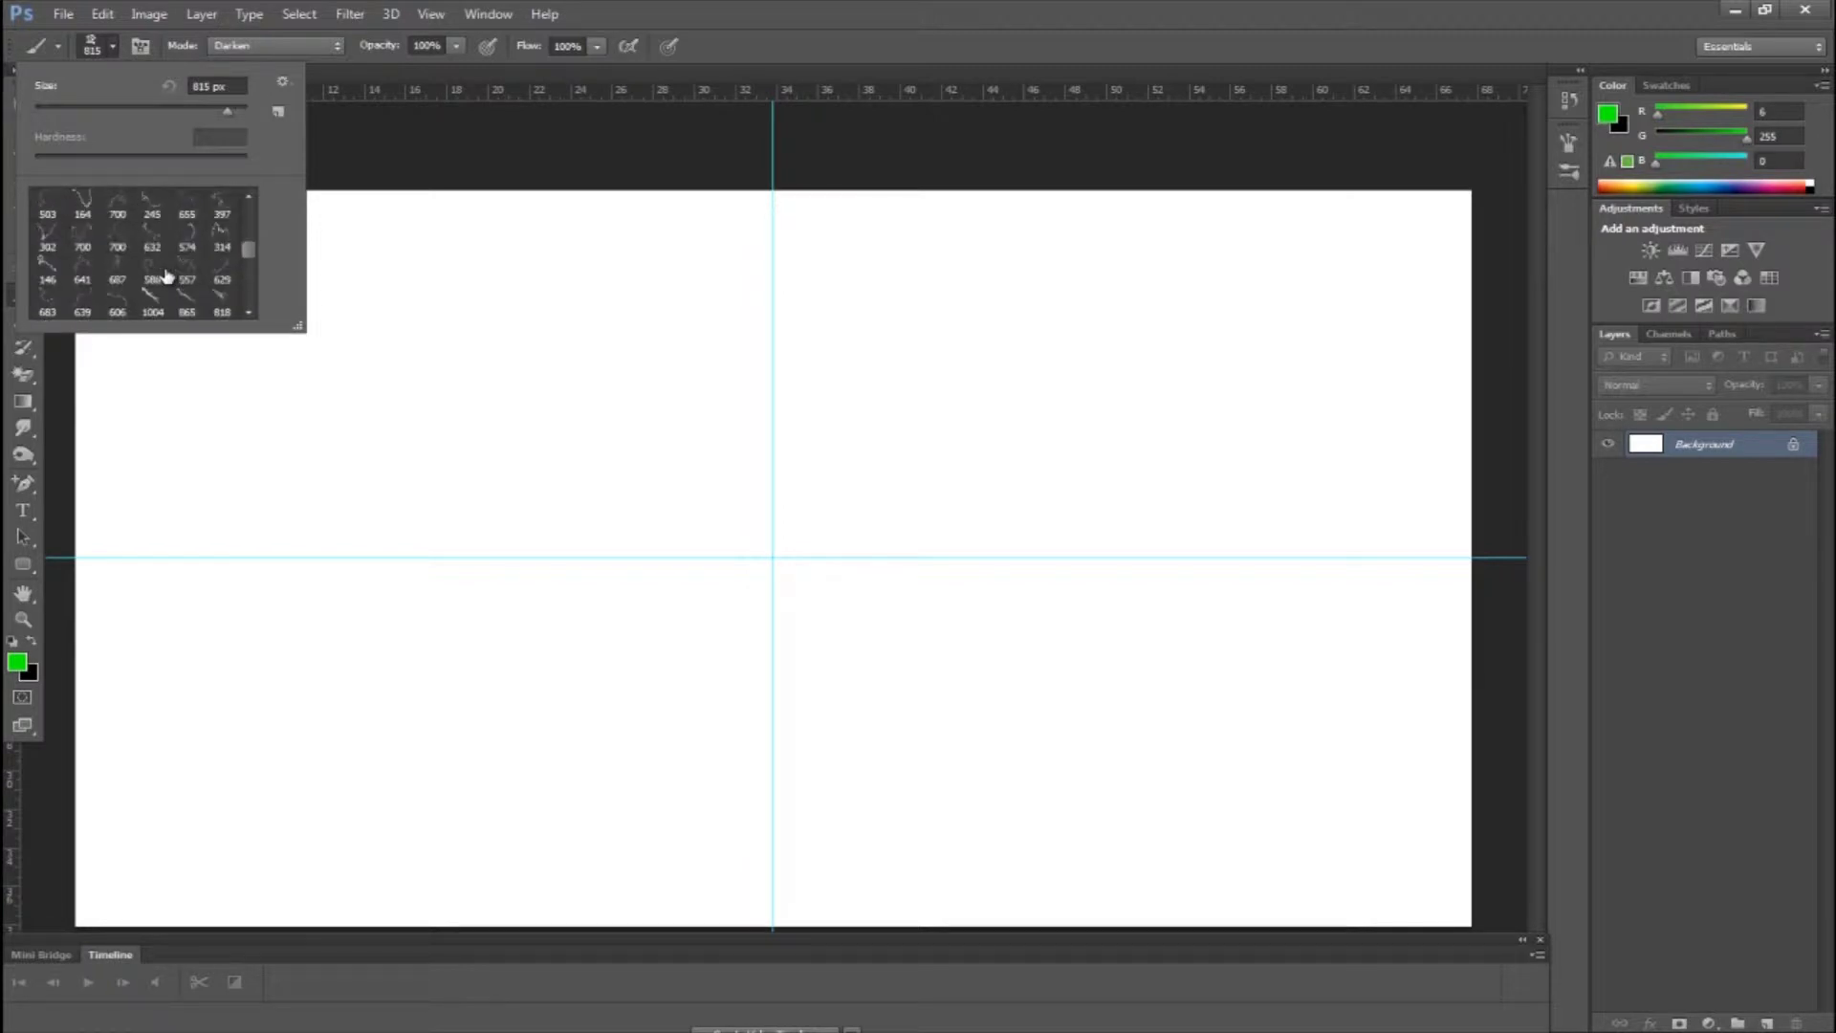
{"action": "scroll", "coordinate": [166, 275], "scroll_direction": "up", "scroll_amount": 8}
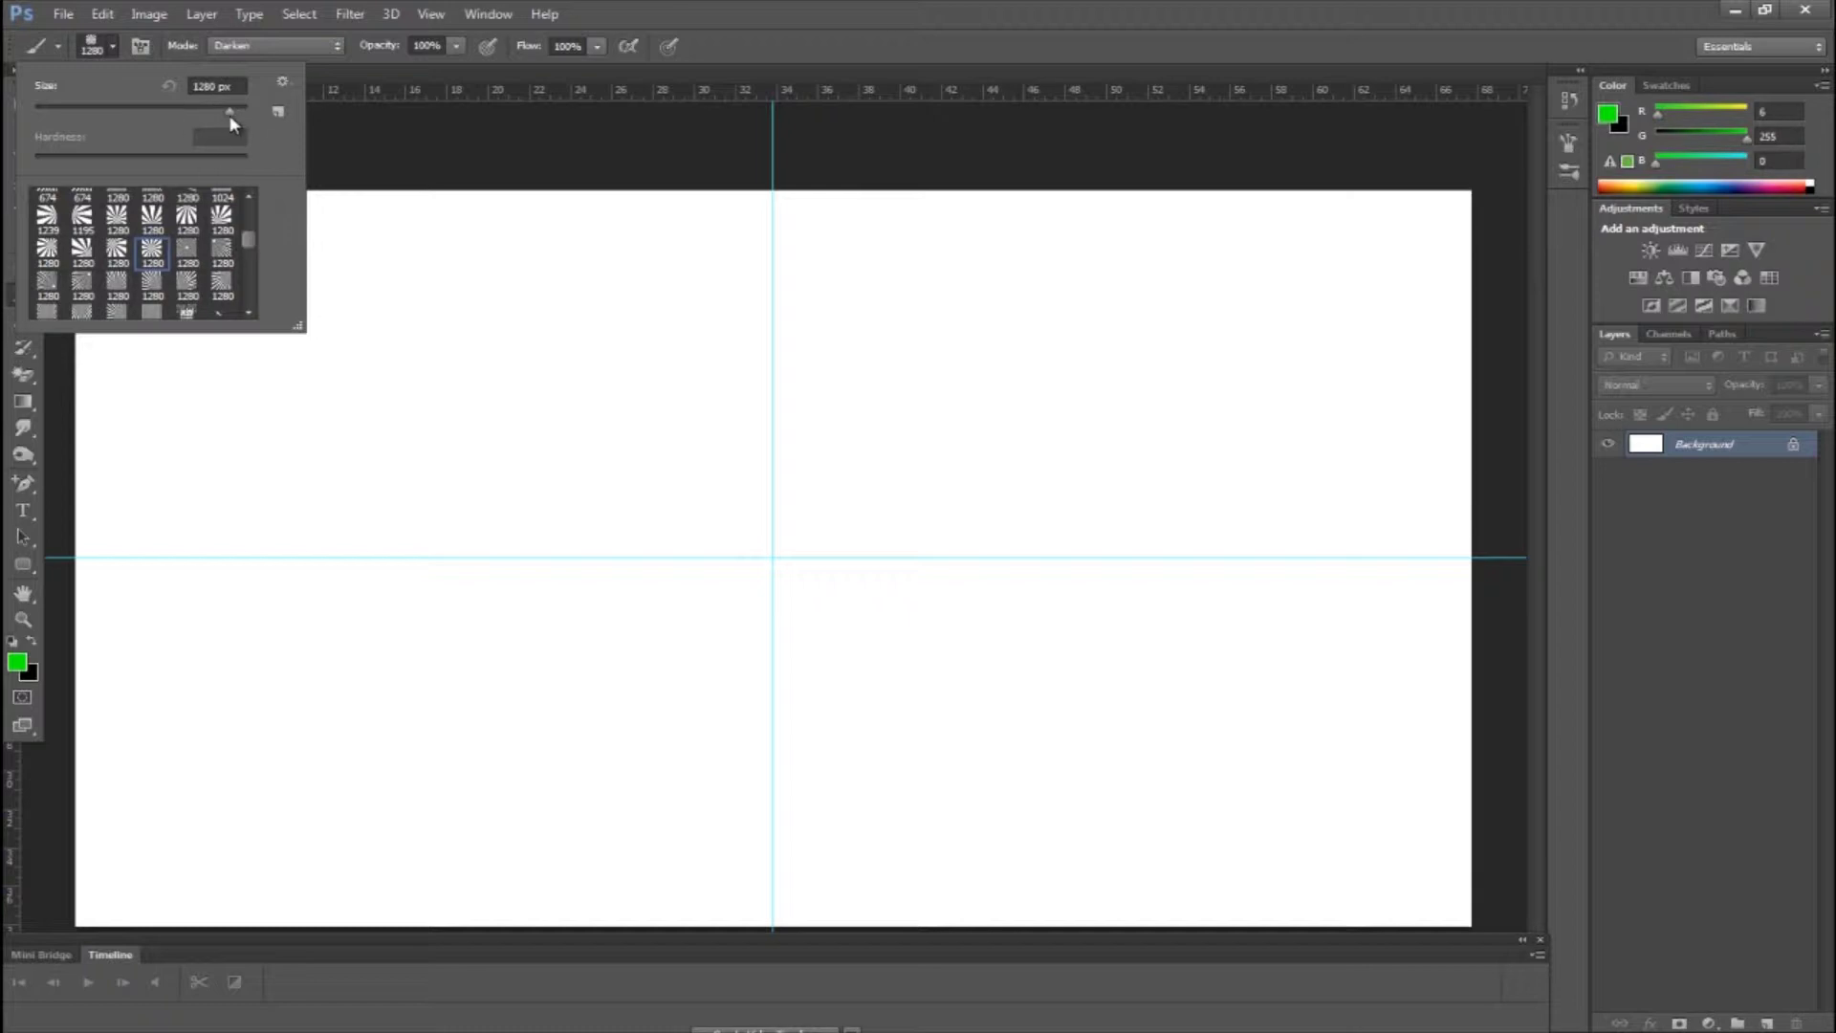
{"action": "left_click_drag", "start_coordinate": [229, 115], "coordinate": [237, 114]}
{"action": "left_click", "coordinate": [112, 44]}
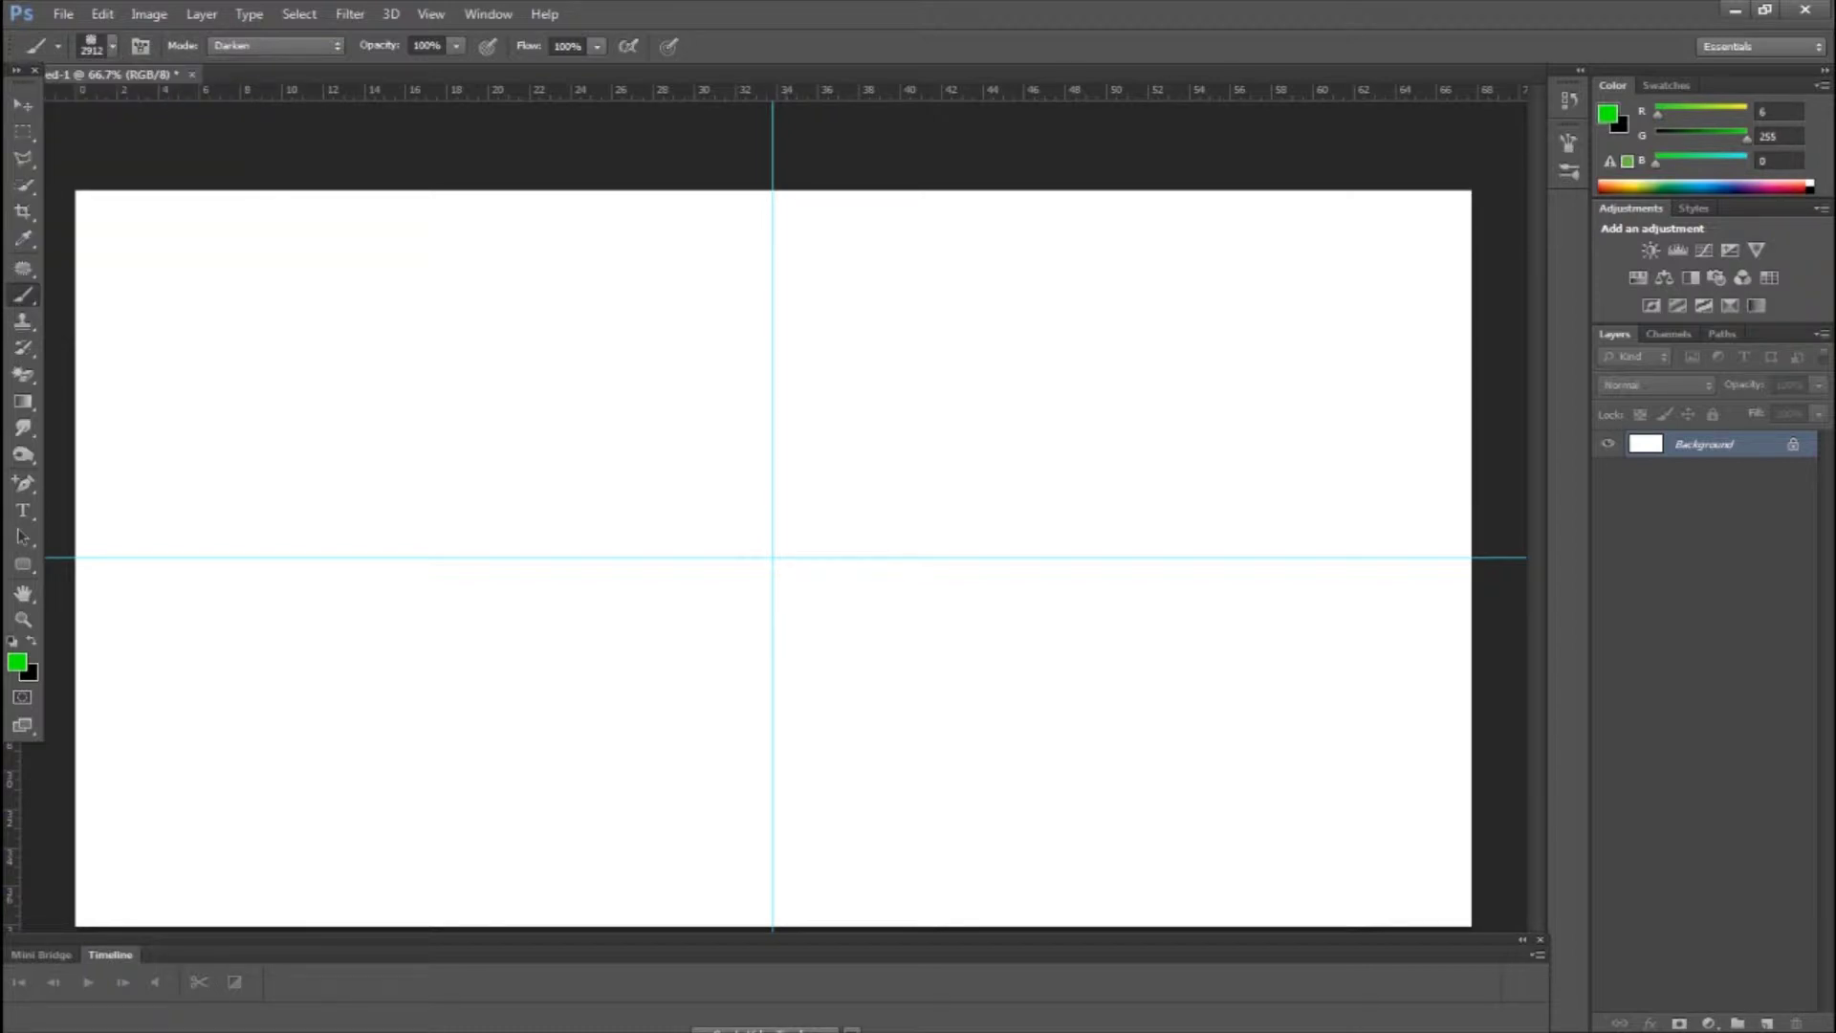
{"action": "left_click", "coordinate": [773, 557]}
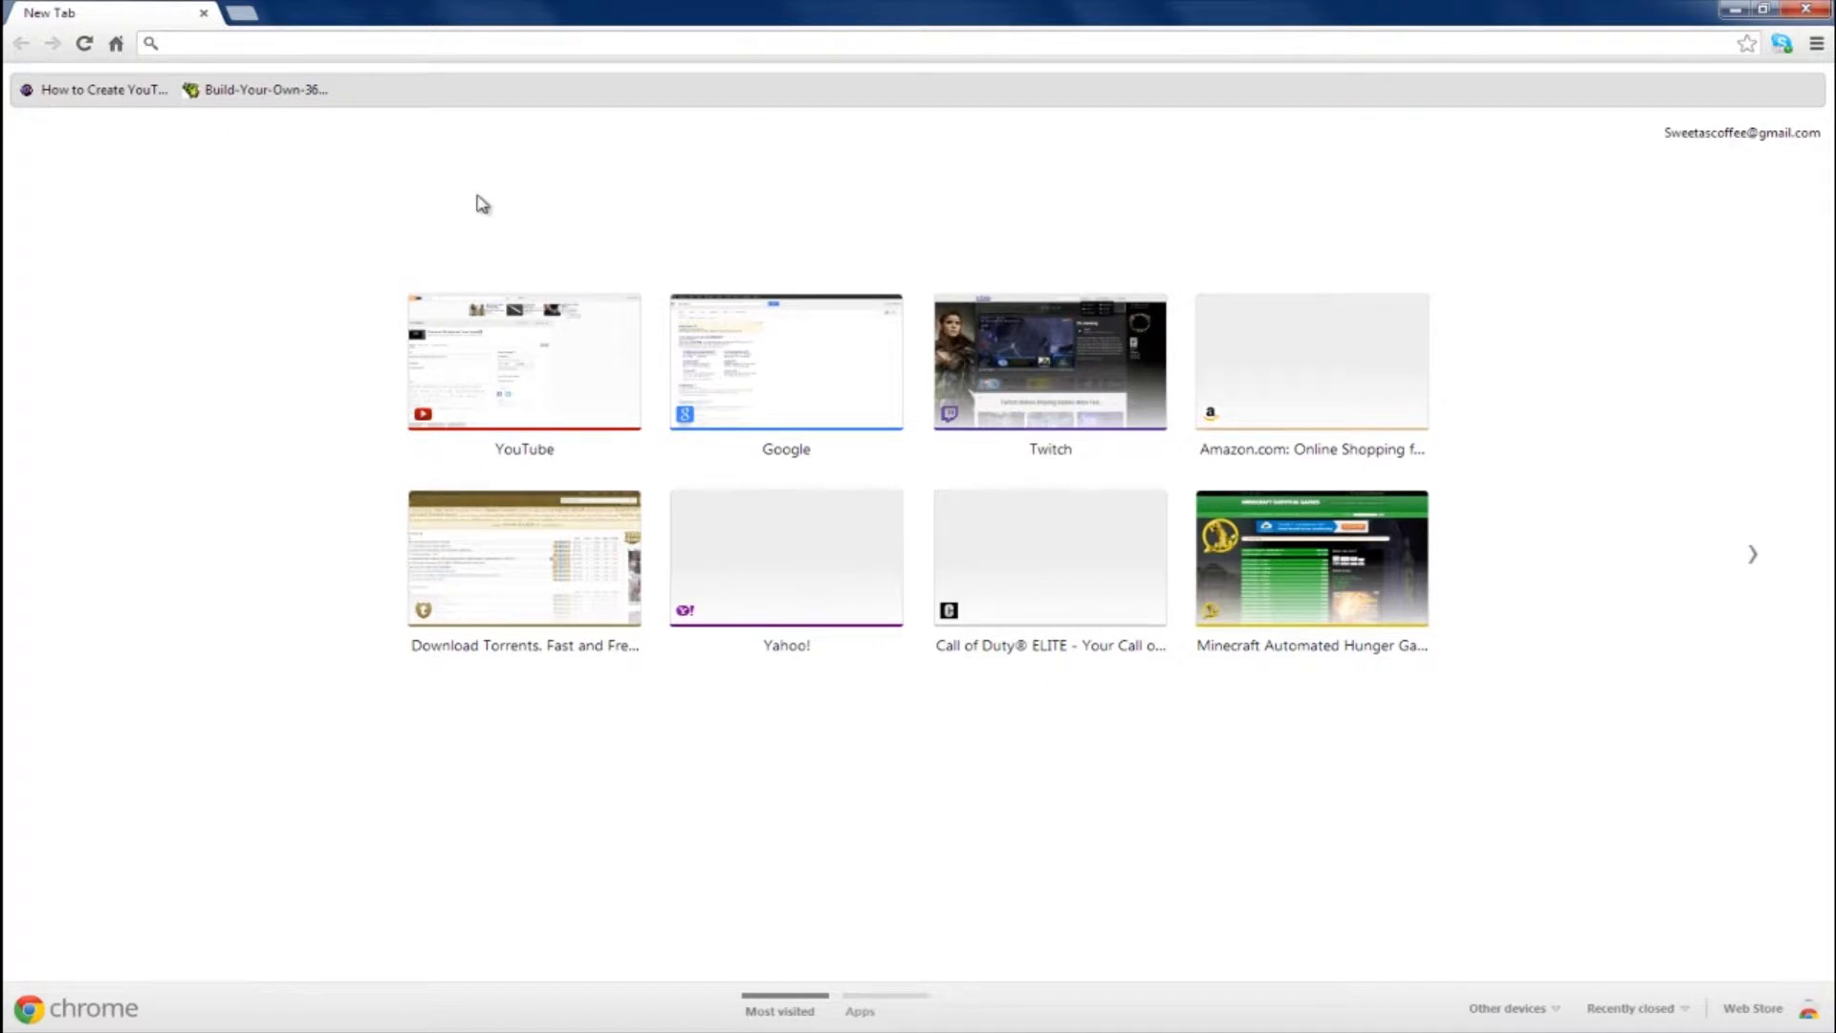
{"action": "type", "text": "w"}
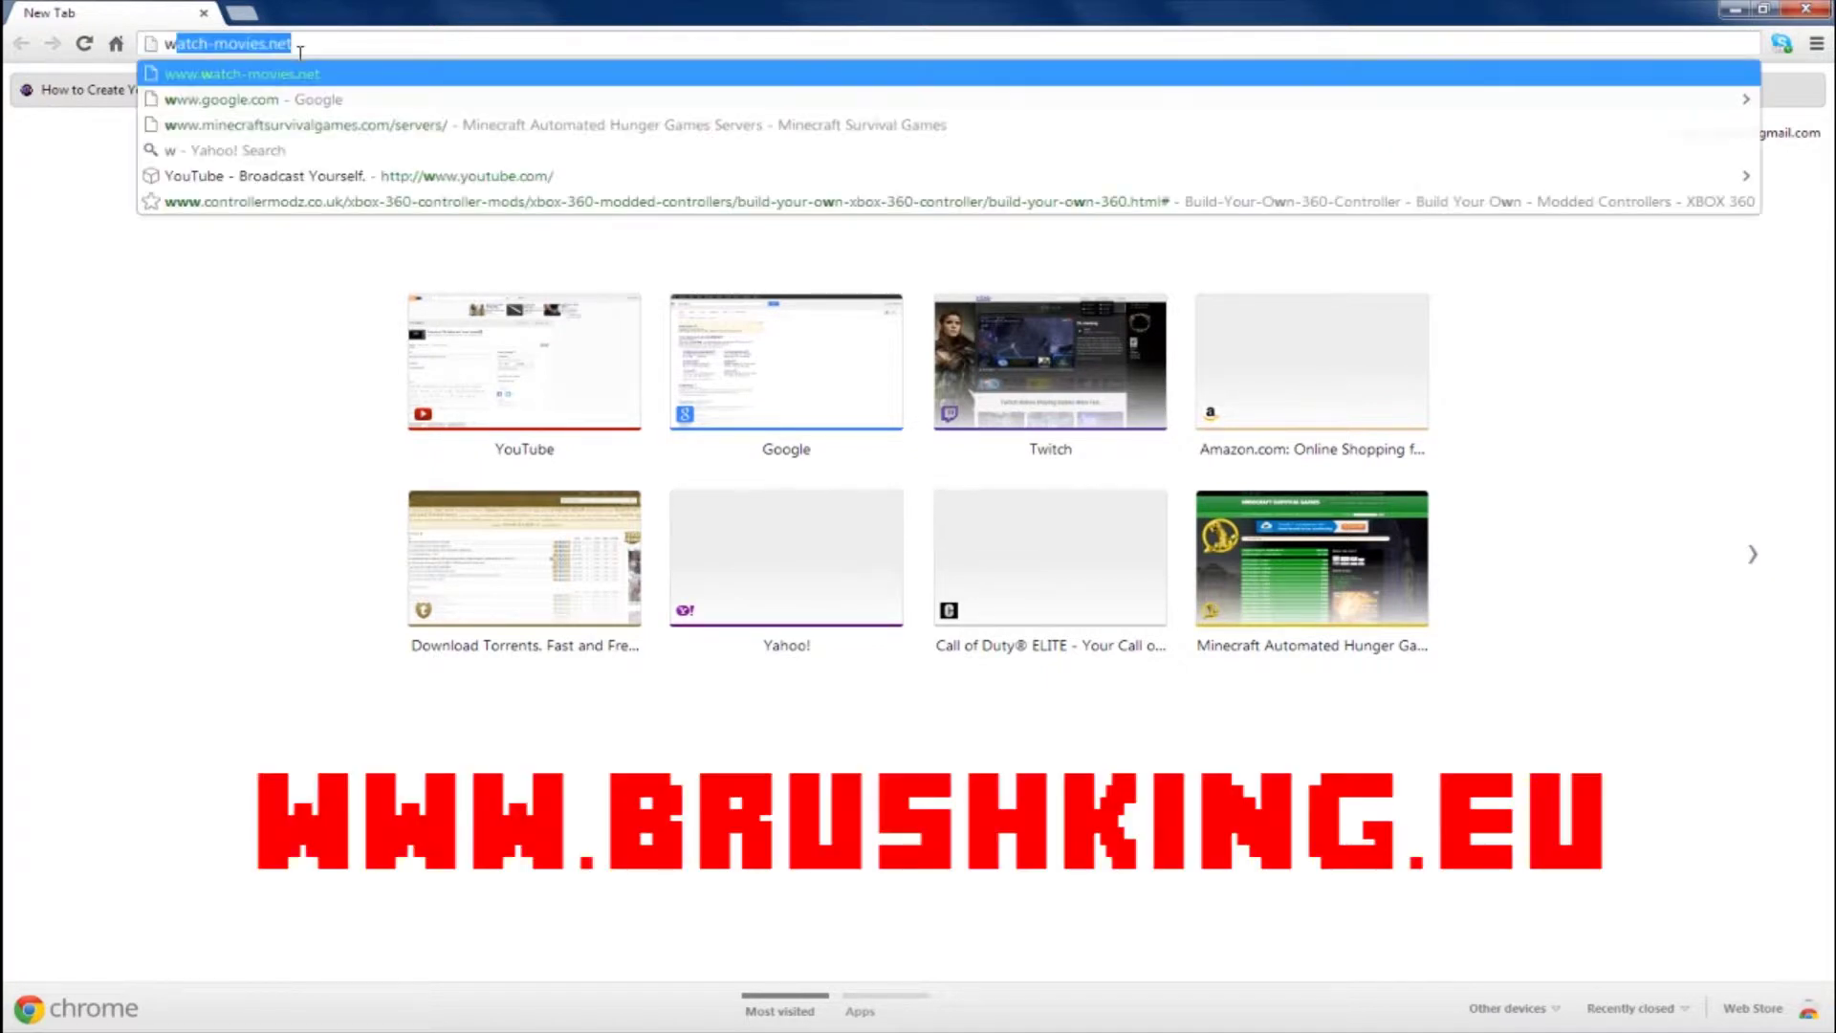
{"action": "type", "text": "ww."}
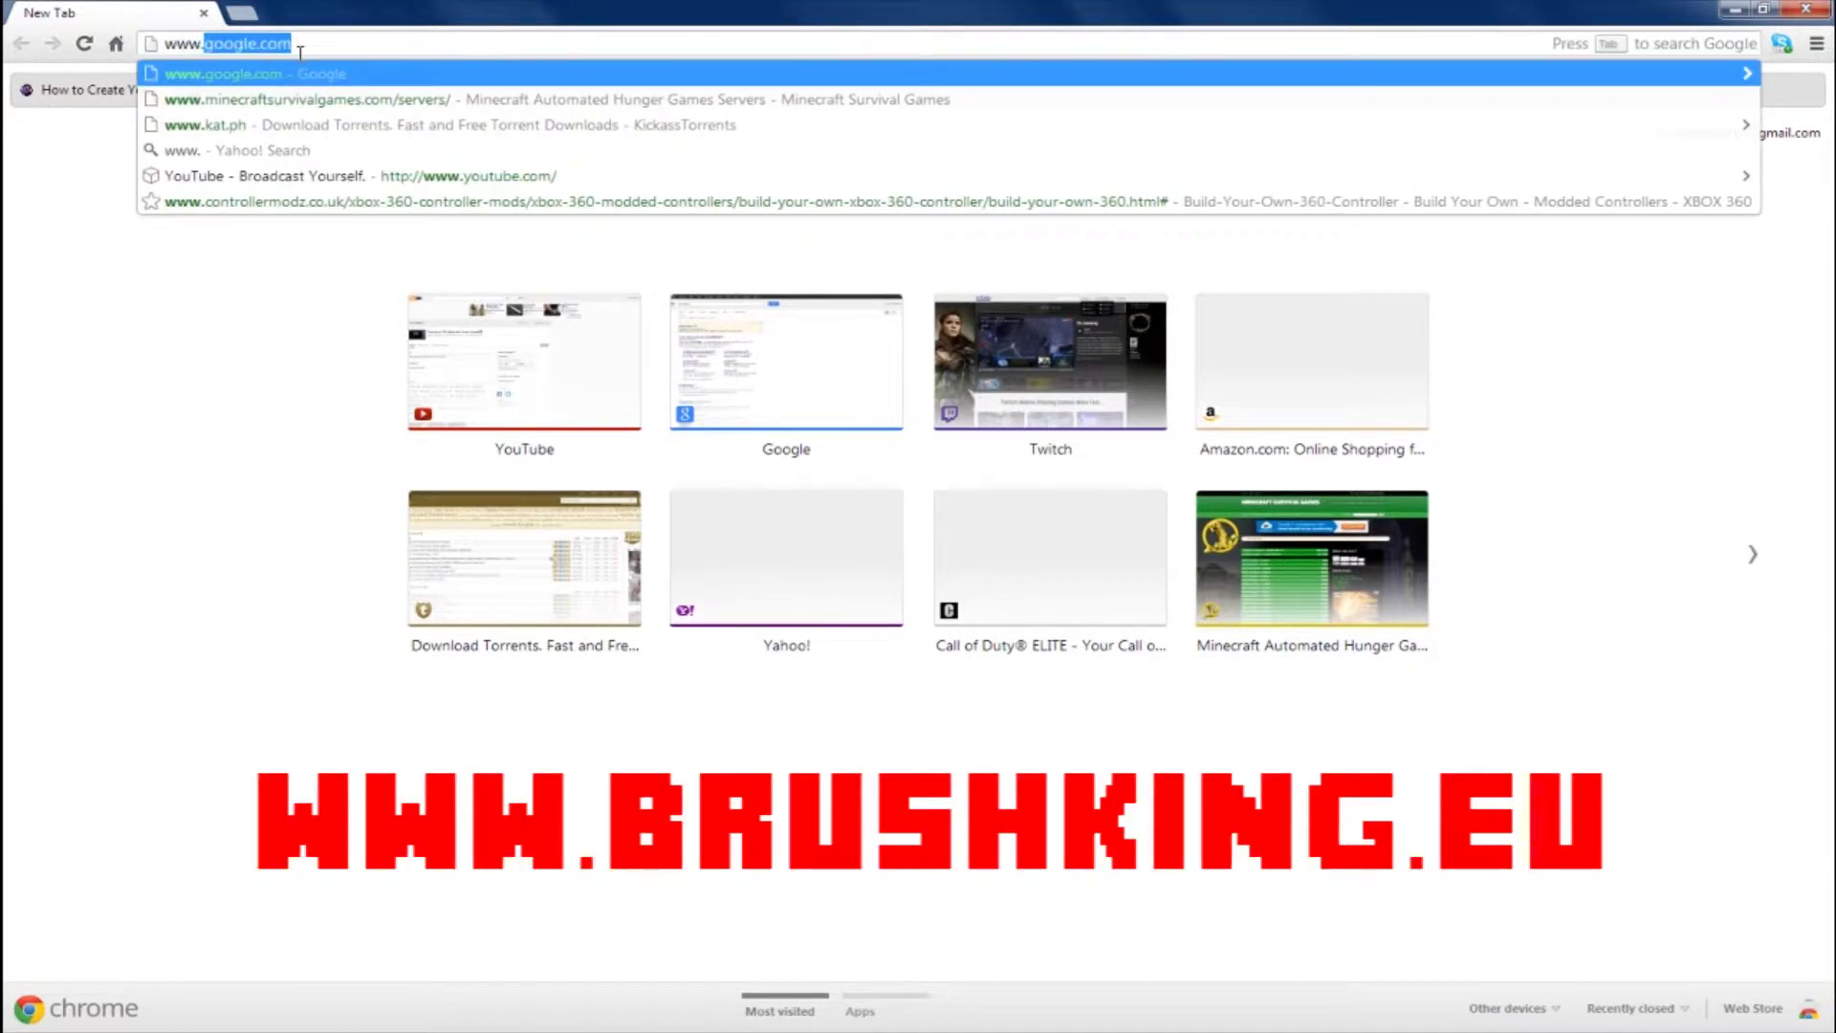
{"action": "type", "text": "brush"}
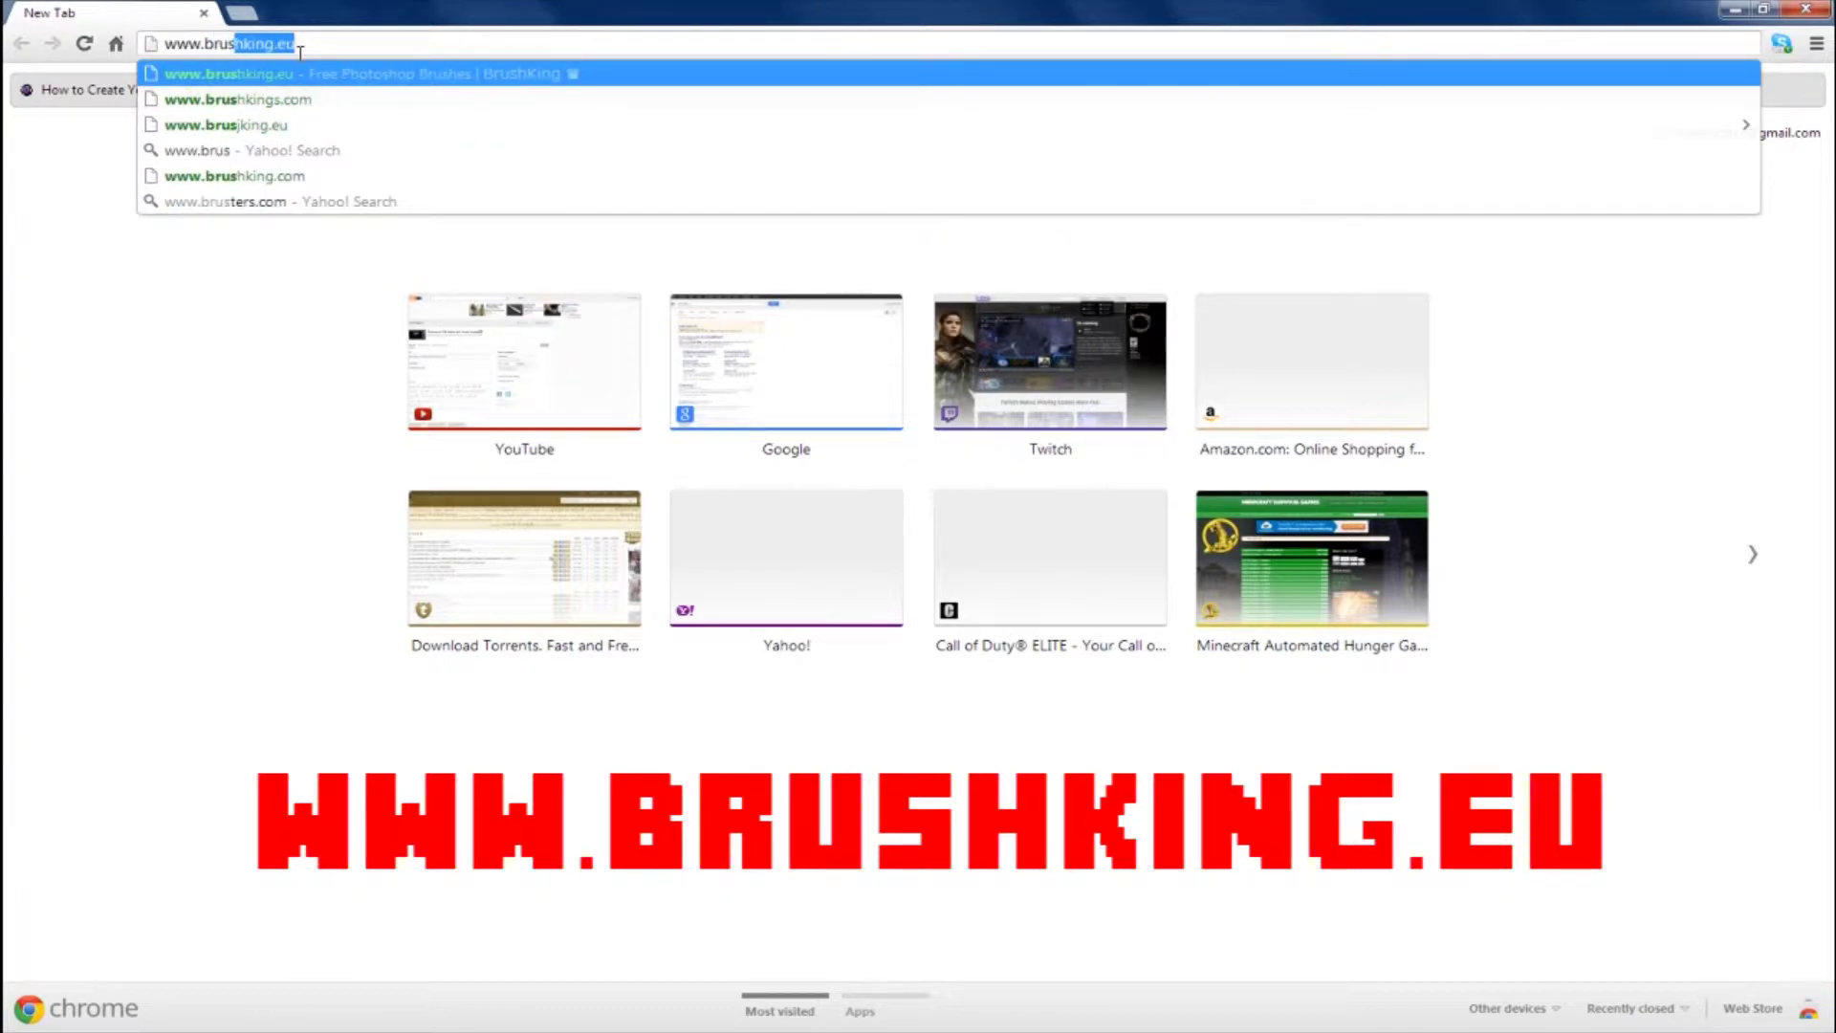
{"action": "type", "text": "king."}
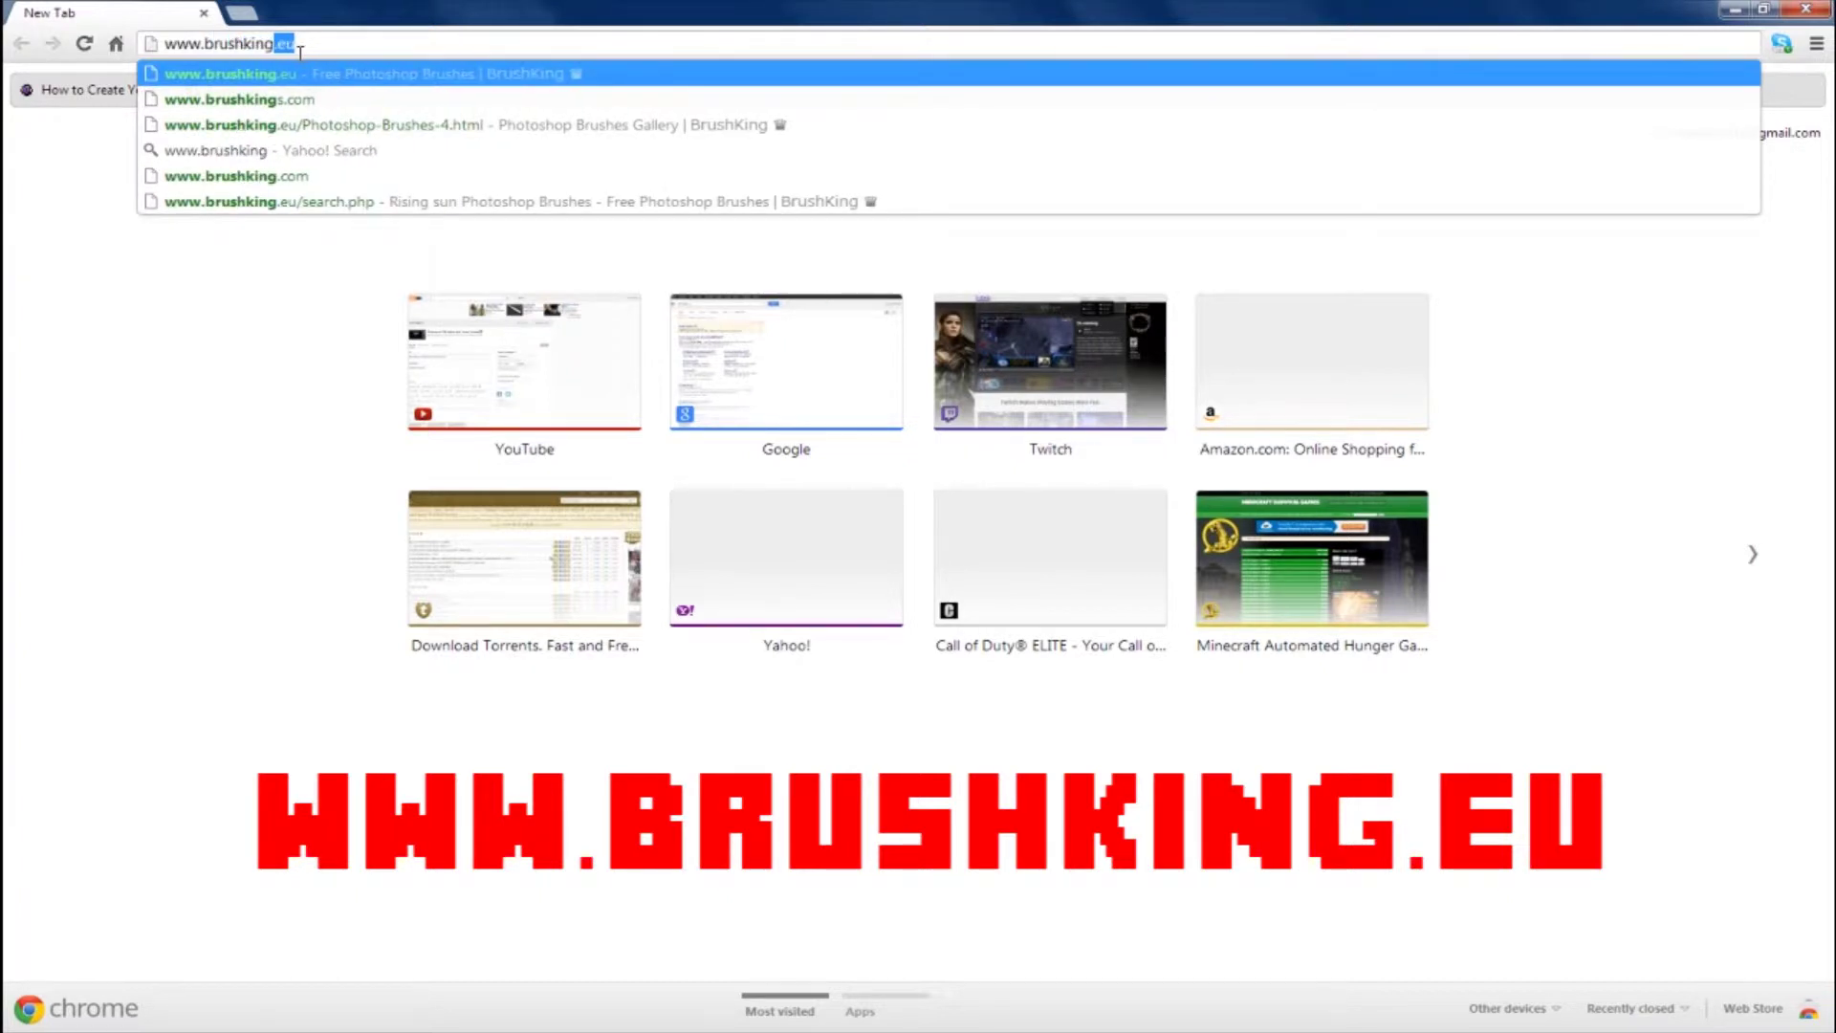
{"action": "type", "text": "eu"}
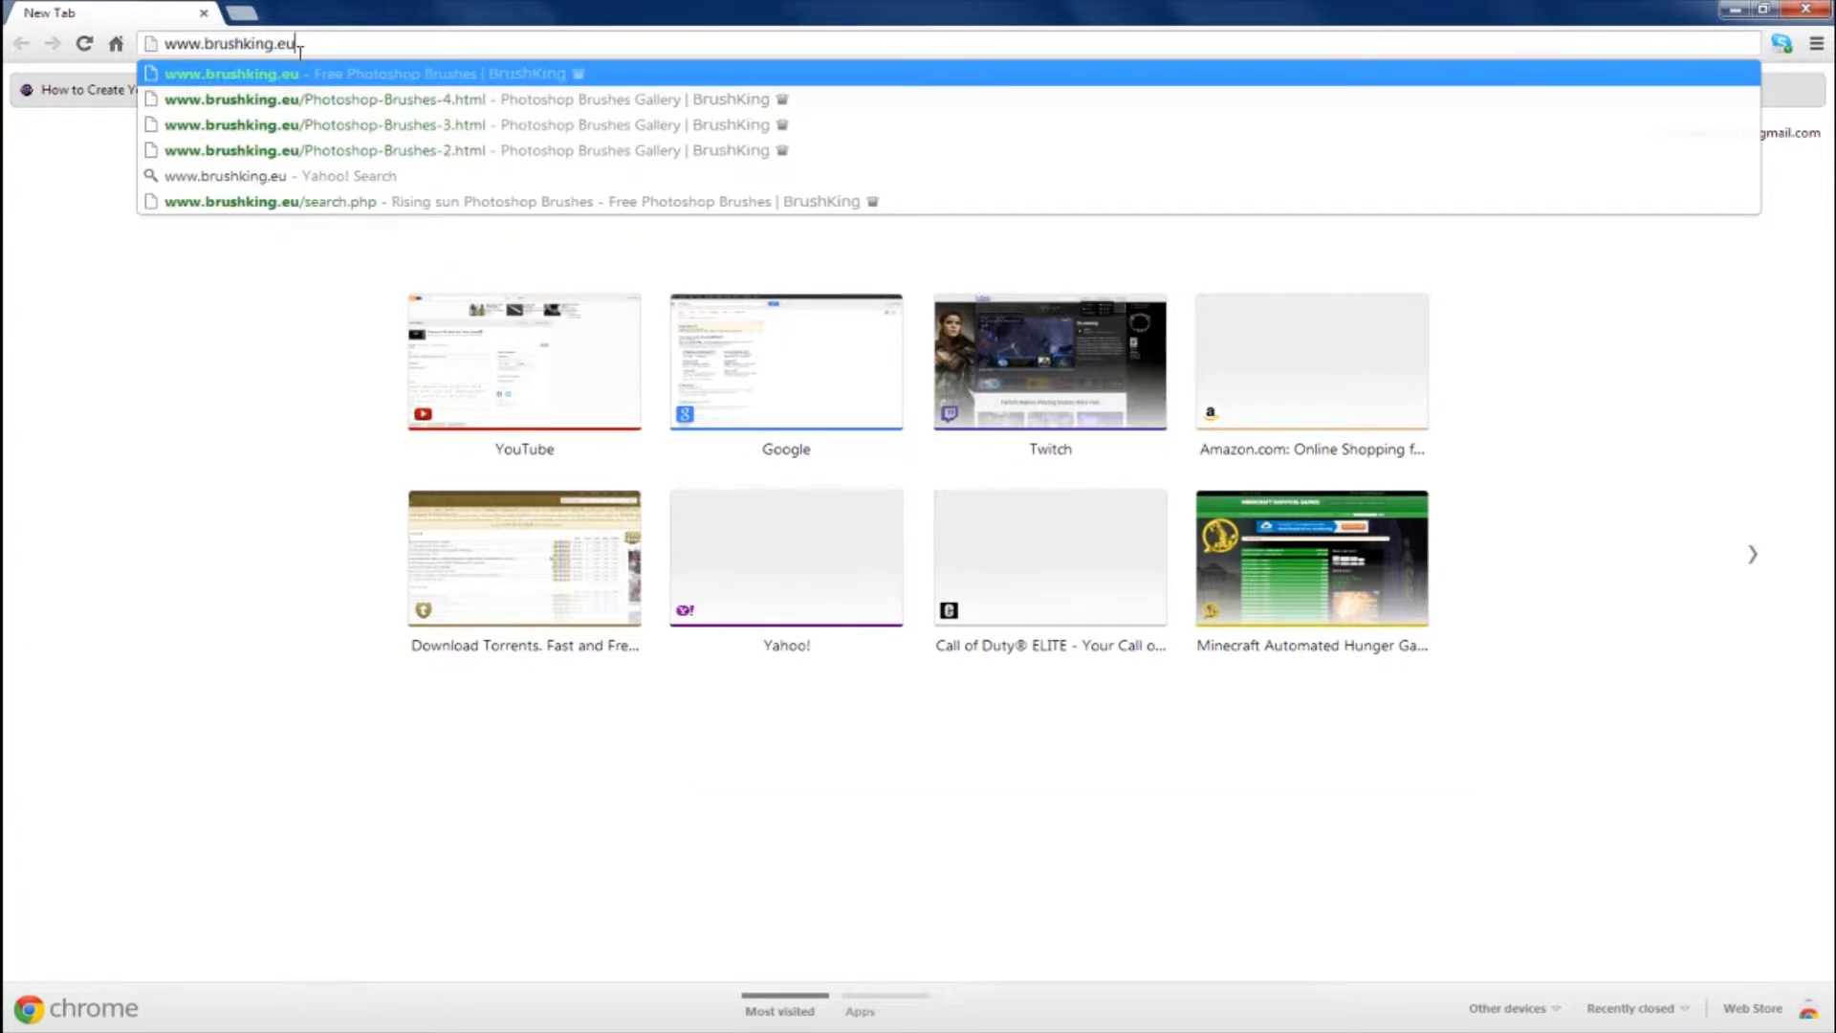
{"action": "key", "text": "Return"}
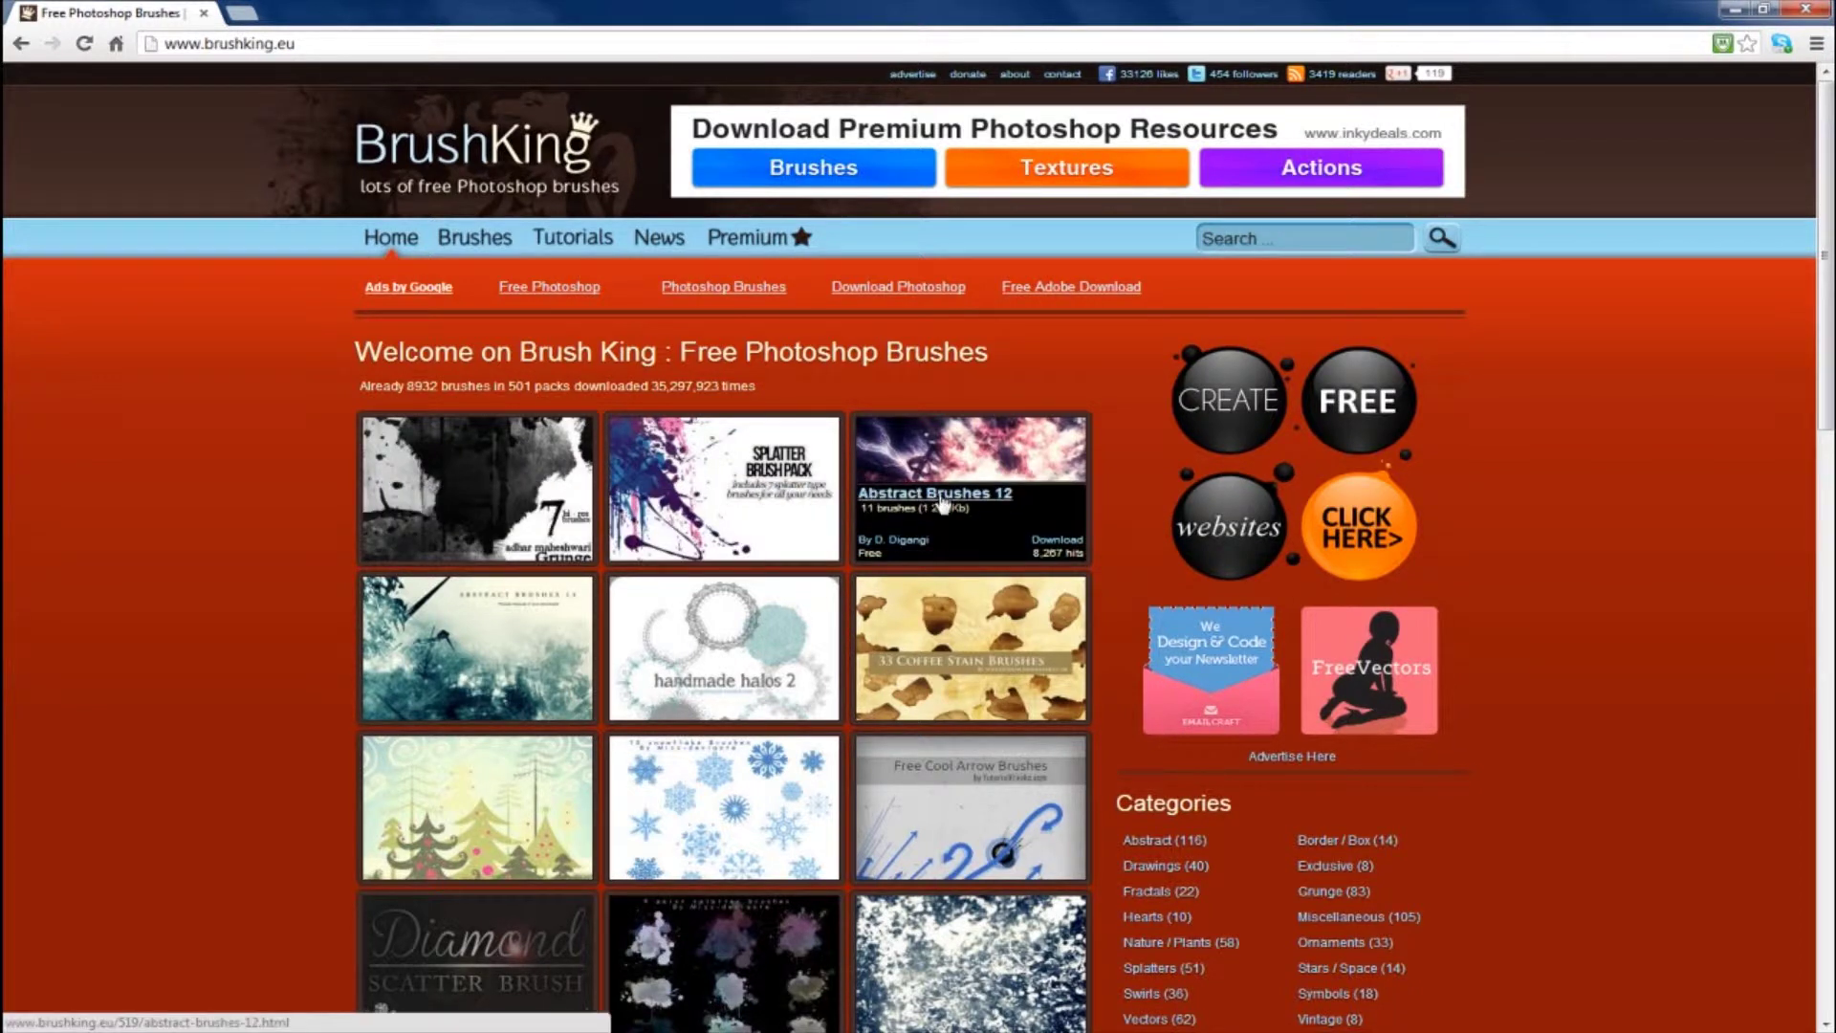
Download the Abstract Brushes 12 pack and open its zip archive in WinRAR, dismissing the licence reminder.
{"action": "left_click", "coordinate": [1060, 543]}
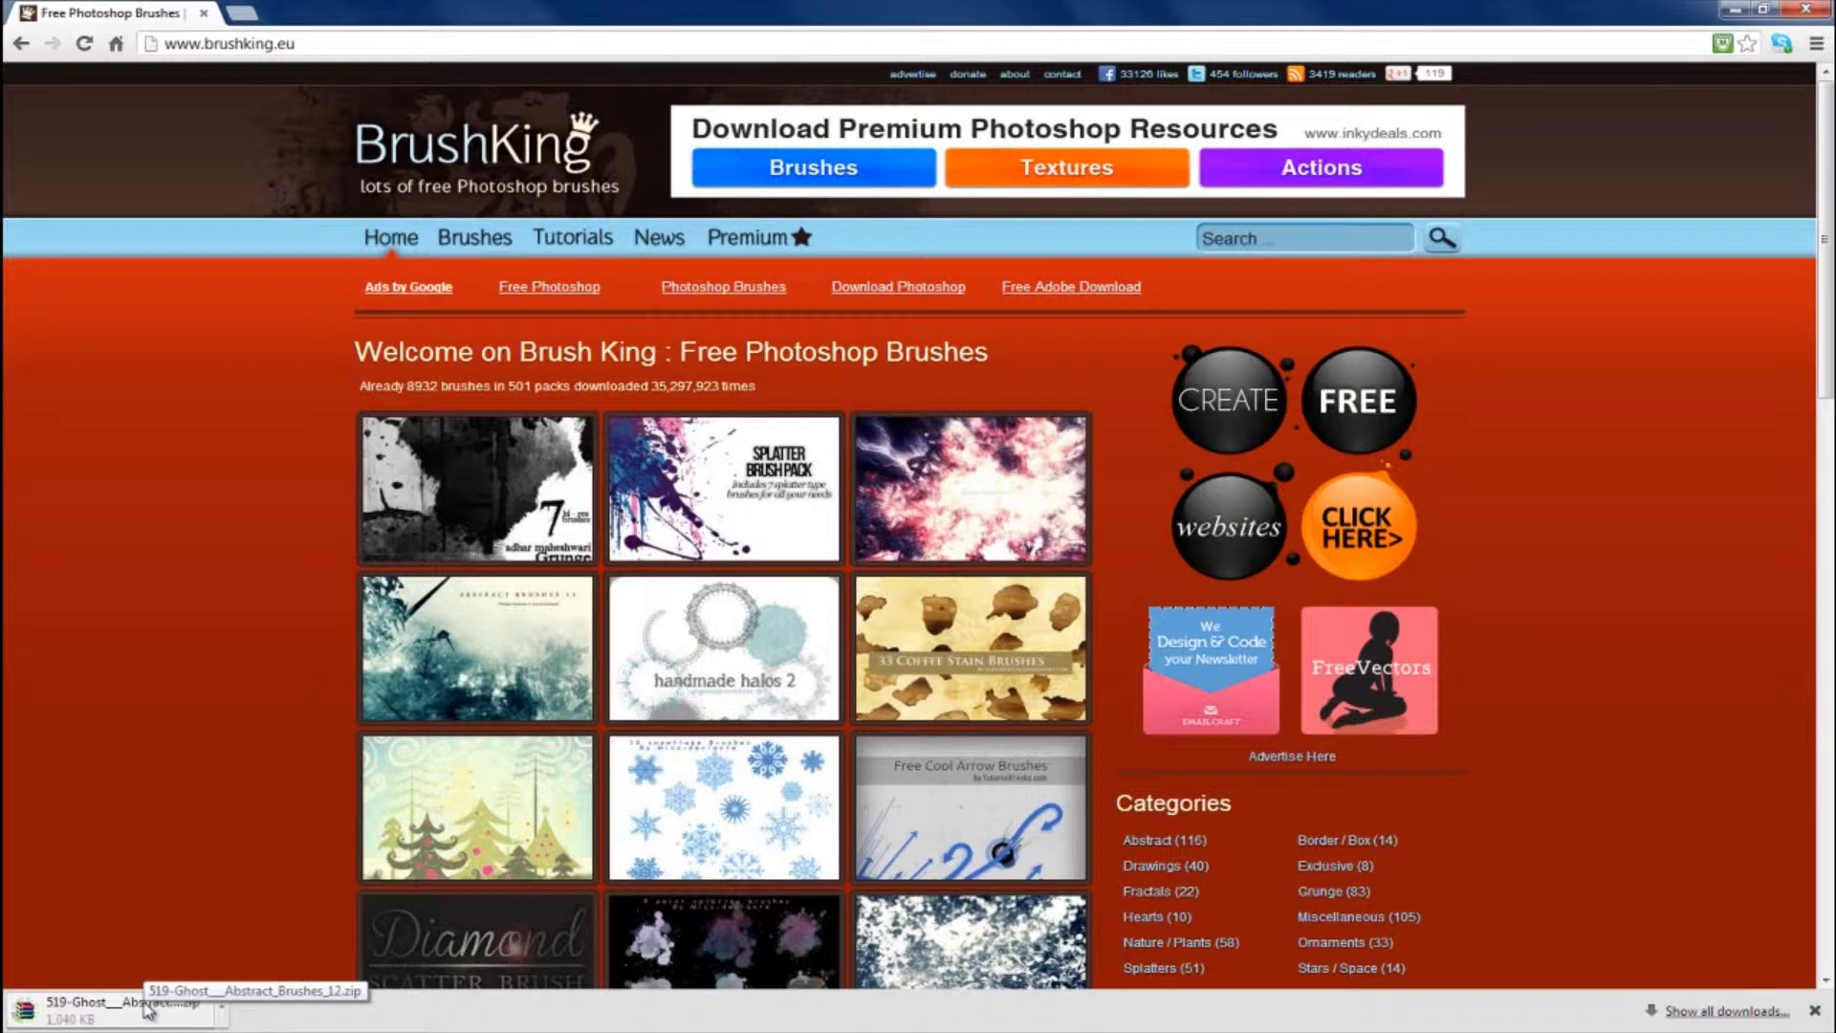
{"action": "left_click", "coordinate": [145, 1009]}
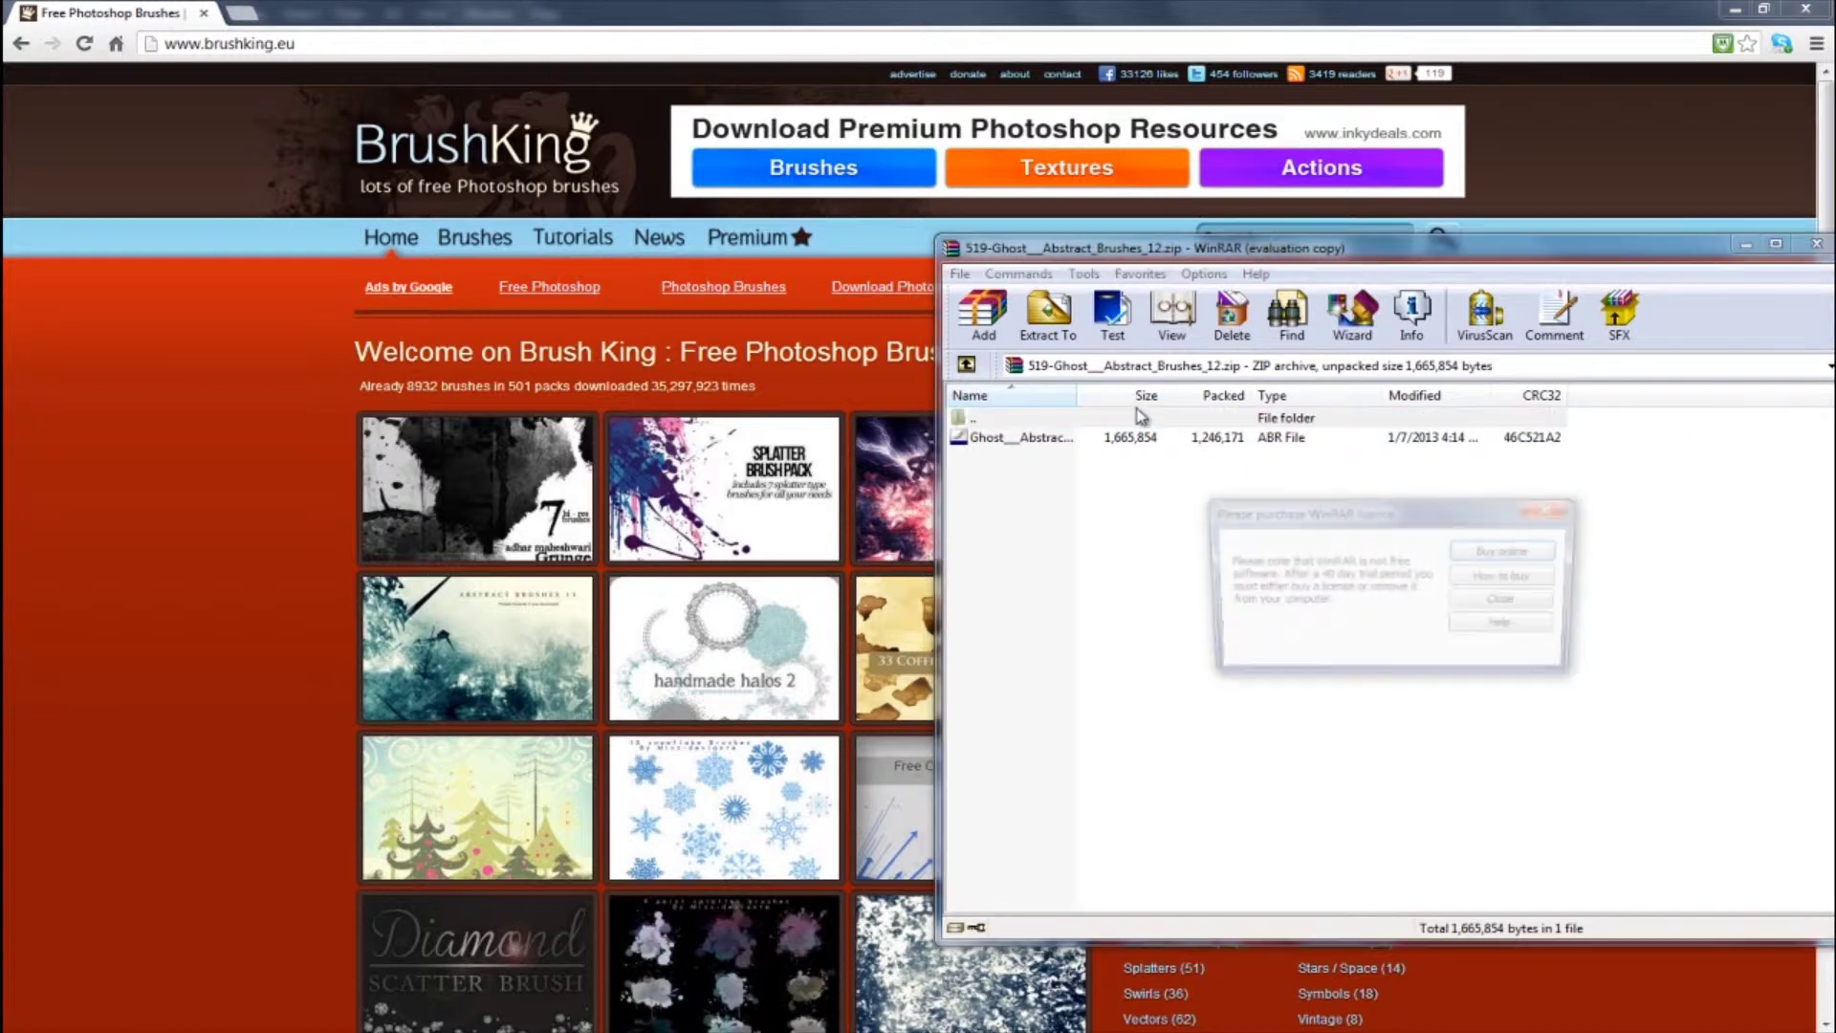
{"action": "left_click", "coordinate": [1540, 514]}
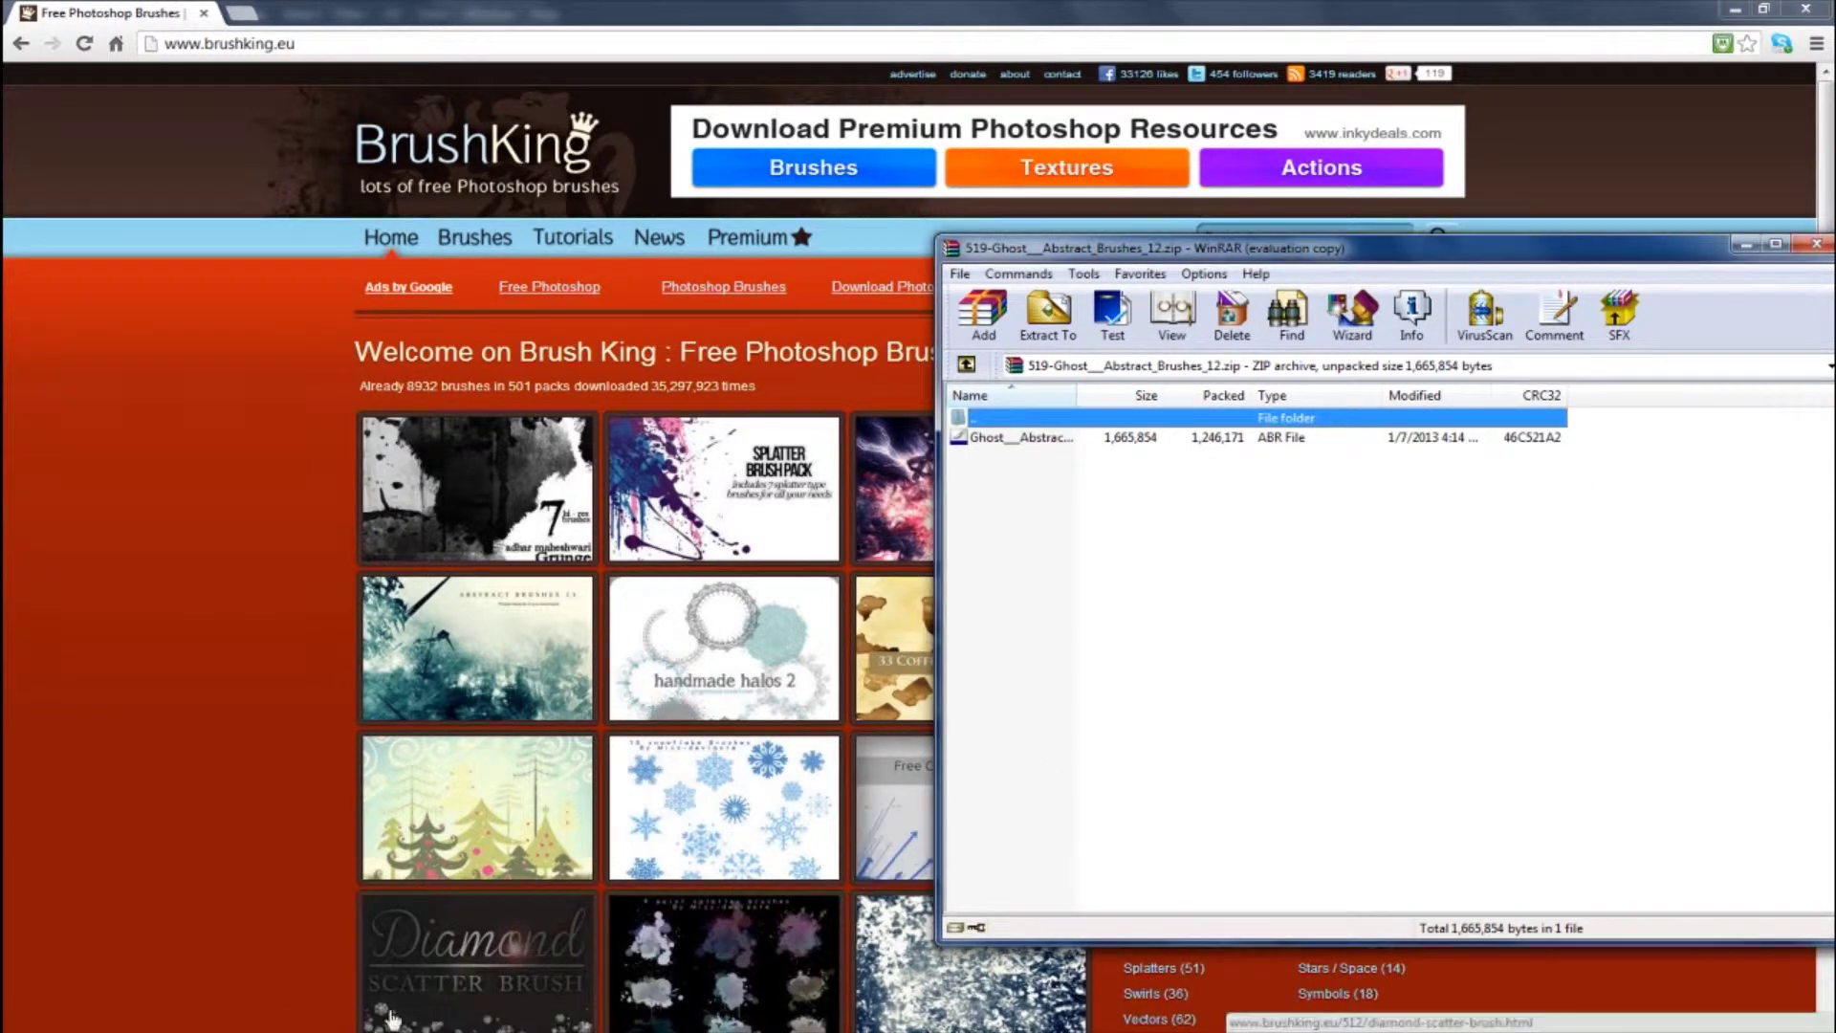
Open the personal brushes subfolder inside PS addons > Brushes on the My Passport (E:) drive in Windows Explorer.
{"action": "left_click", "coordinate": [478, 1030]}
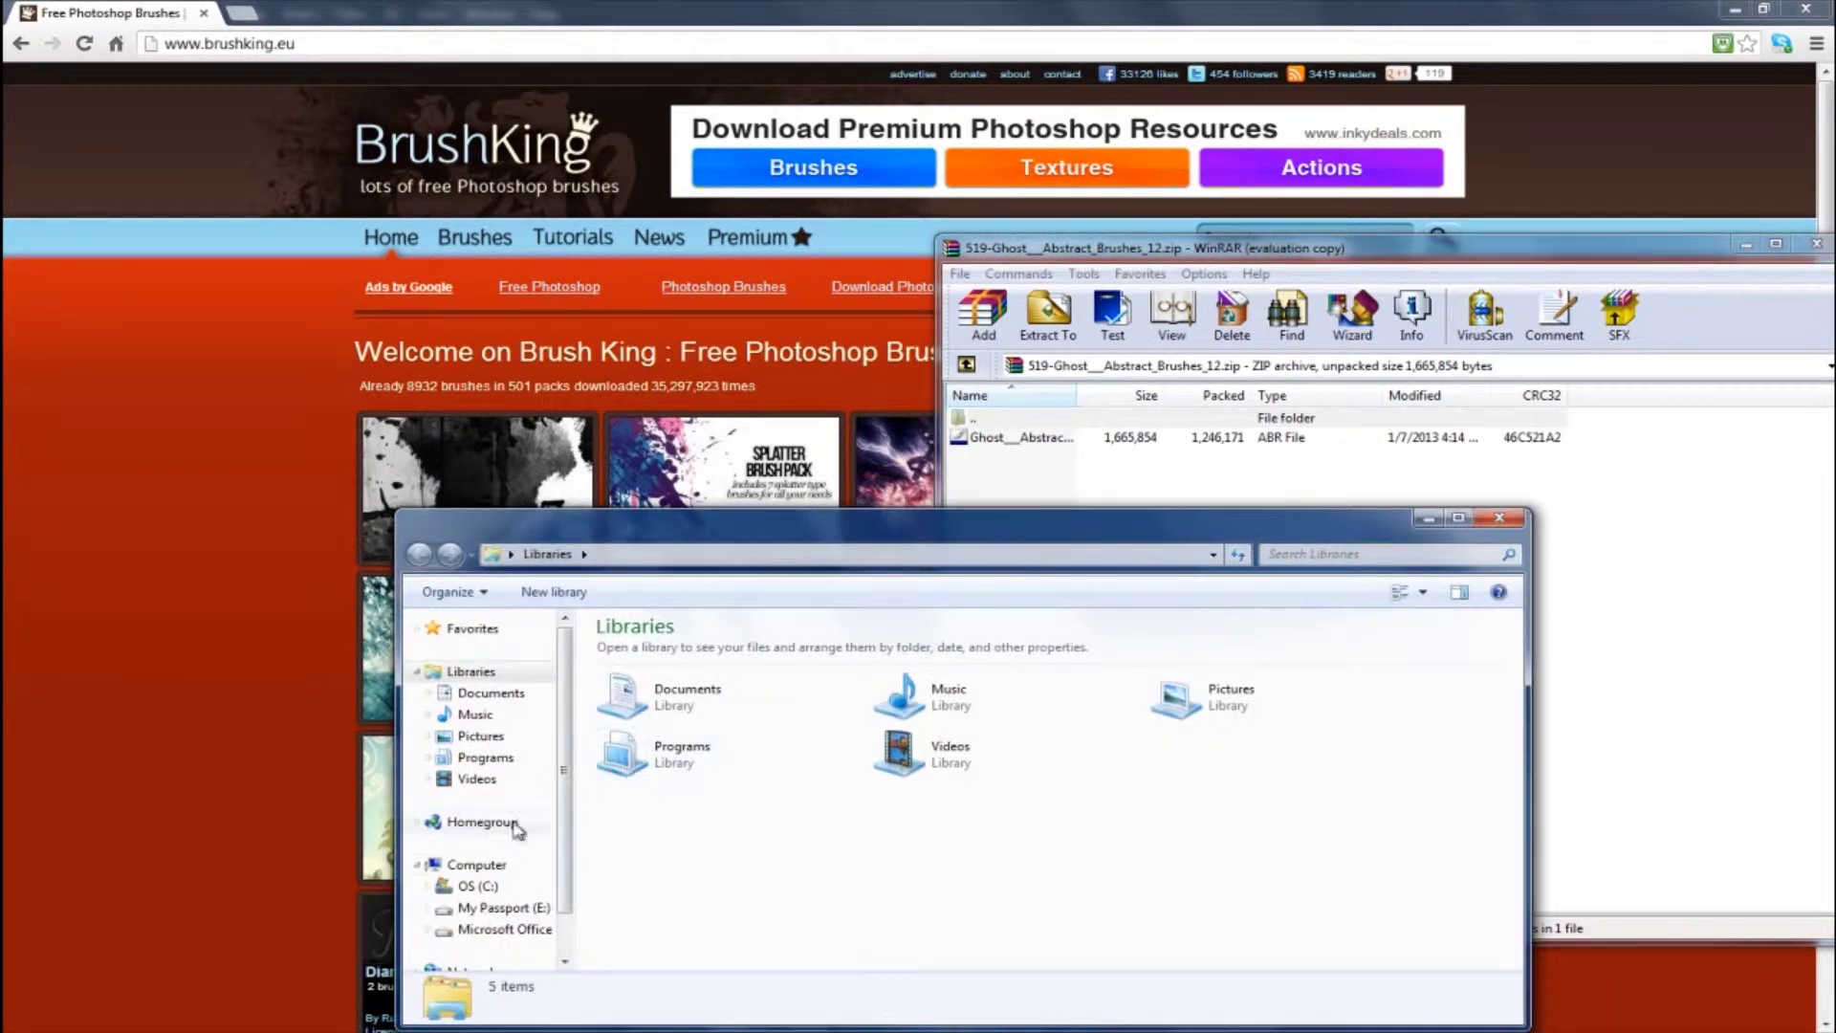
{"action": "left_click", "coordinate": [497, 912]}
{"action": "left_click", "coordinate": [496, 911]}
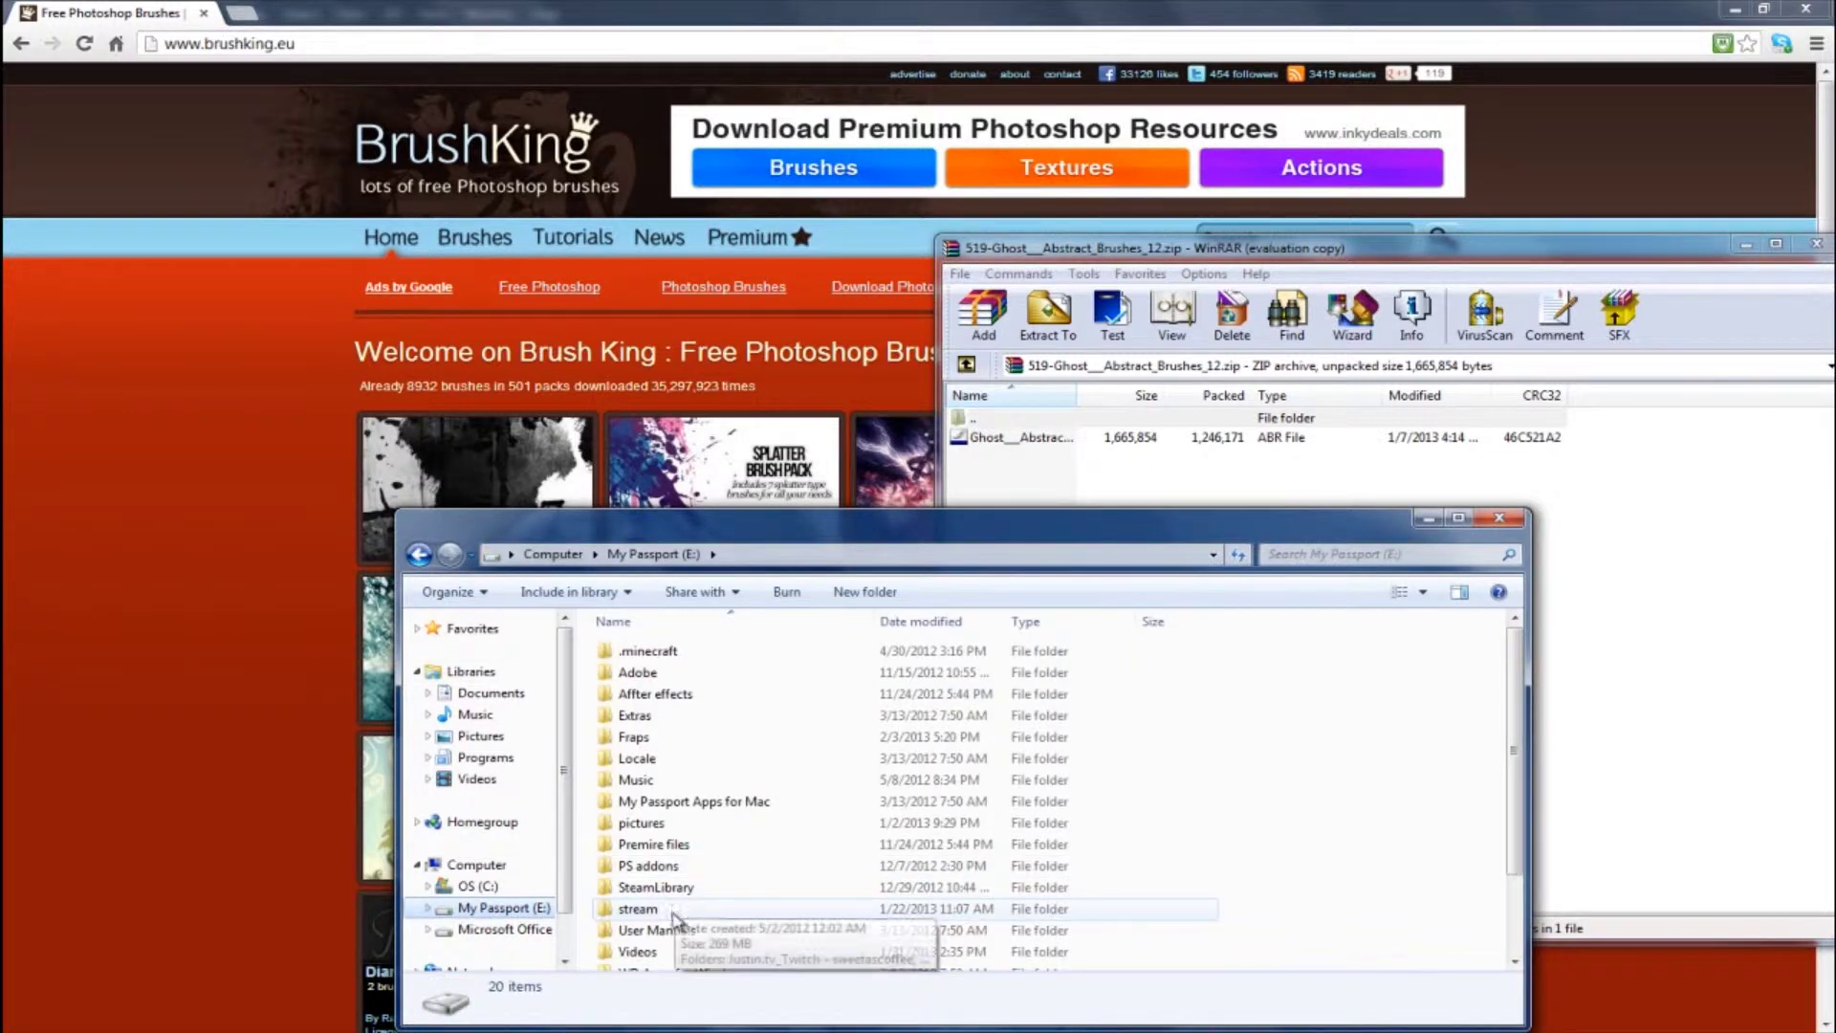
{"action": "double_click", "coordinate": [674, 872]}
{"action": "double_click", "coordinate": [646, 653]}
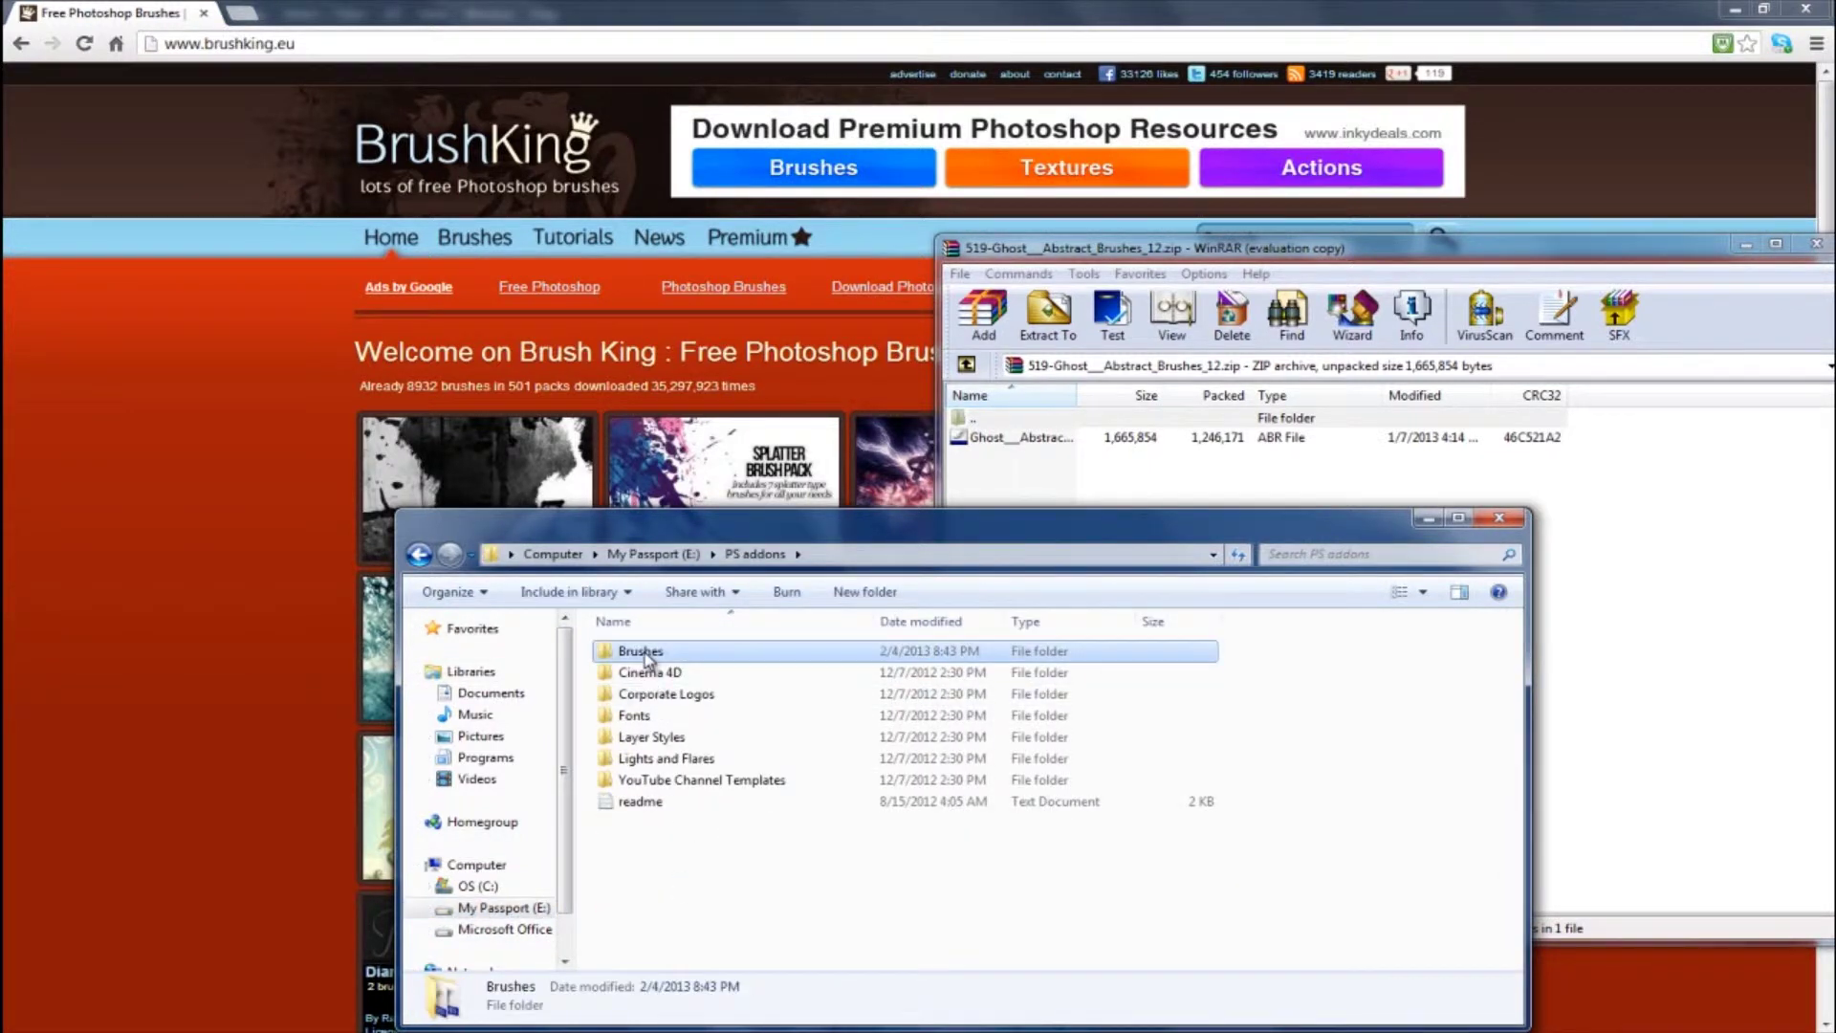
{"action": "left_click", "coordinate": [650, 655]}
{"action": "double_click", "coordinate": [650, 655]}
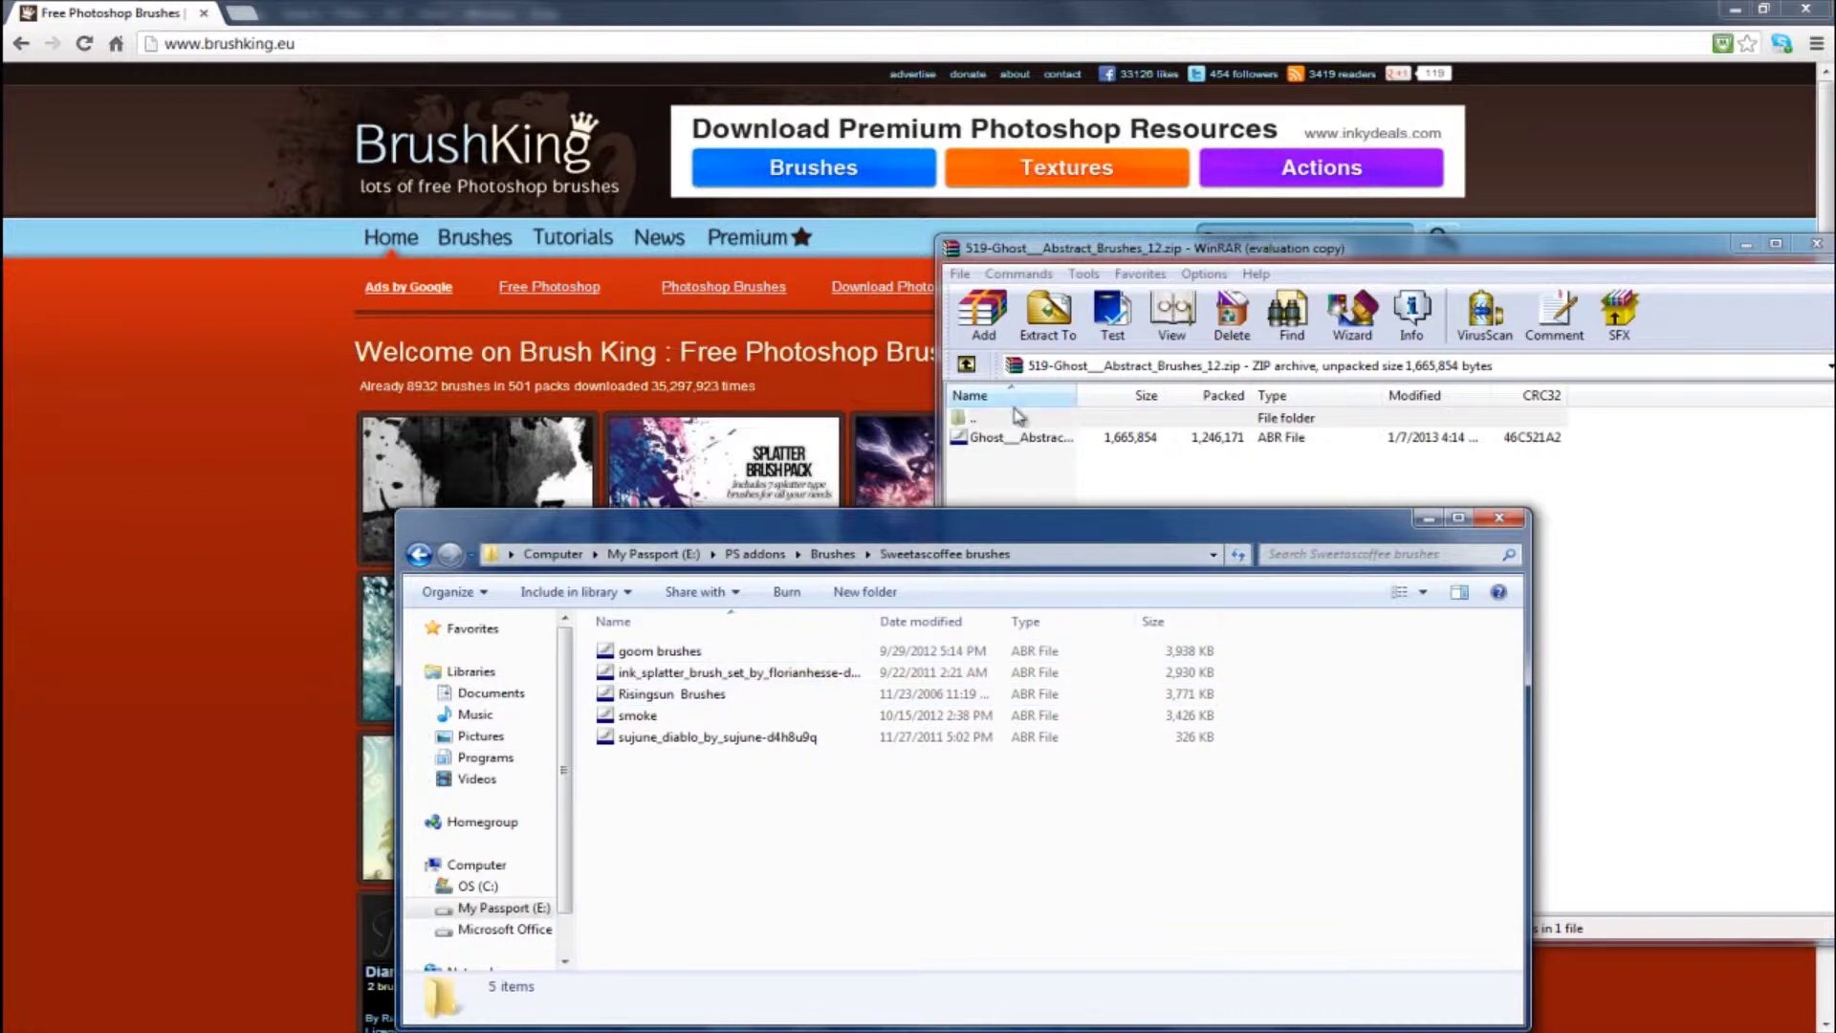
Extract the Abstract Brushes 12 ABR file from the archive into the open brushes folder, then close both windows and return to Photoshop.
{"action": "left_click", "coordinate": [1007, 439]}
{"action": "left_click_drag", "start_coordinate": [994, 445], "coordinate": [942, 519]}
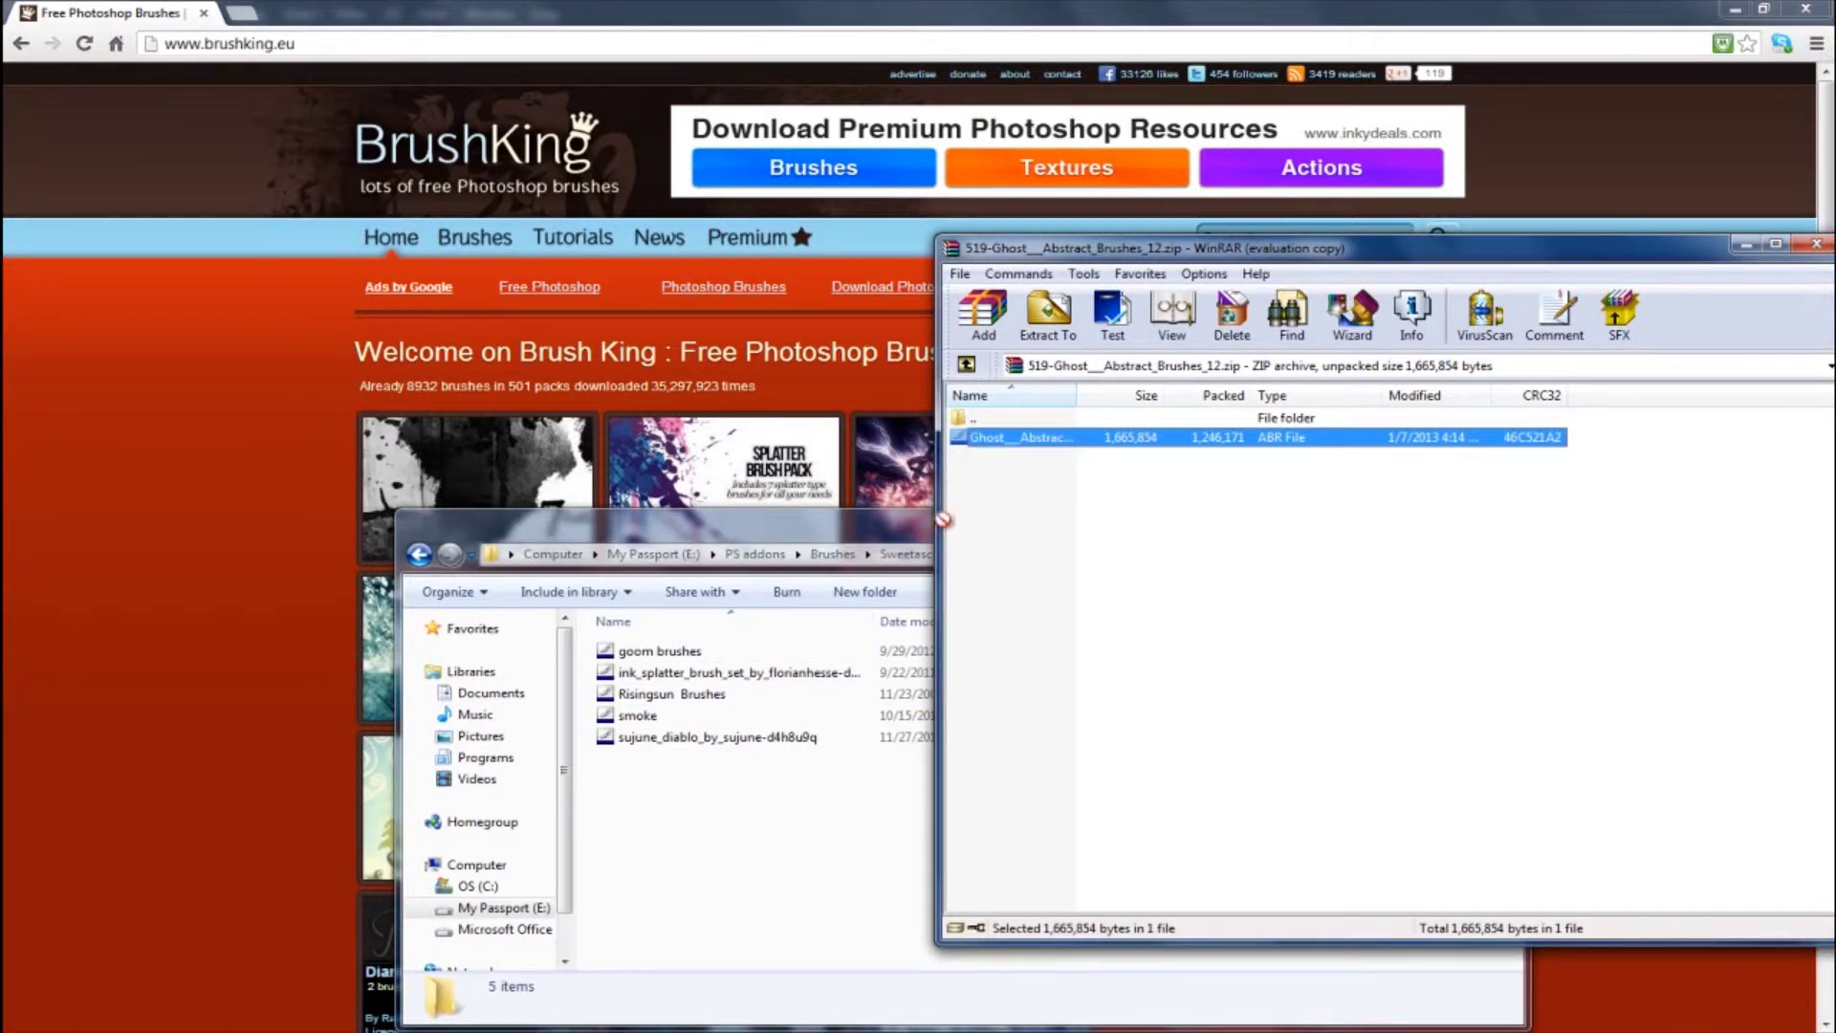
{"action": "left_click_drag", "start_coordinate": [750, 851], "coordinate": [766, 851]}
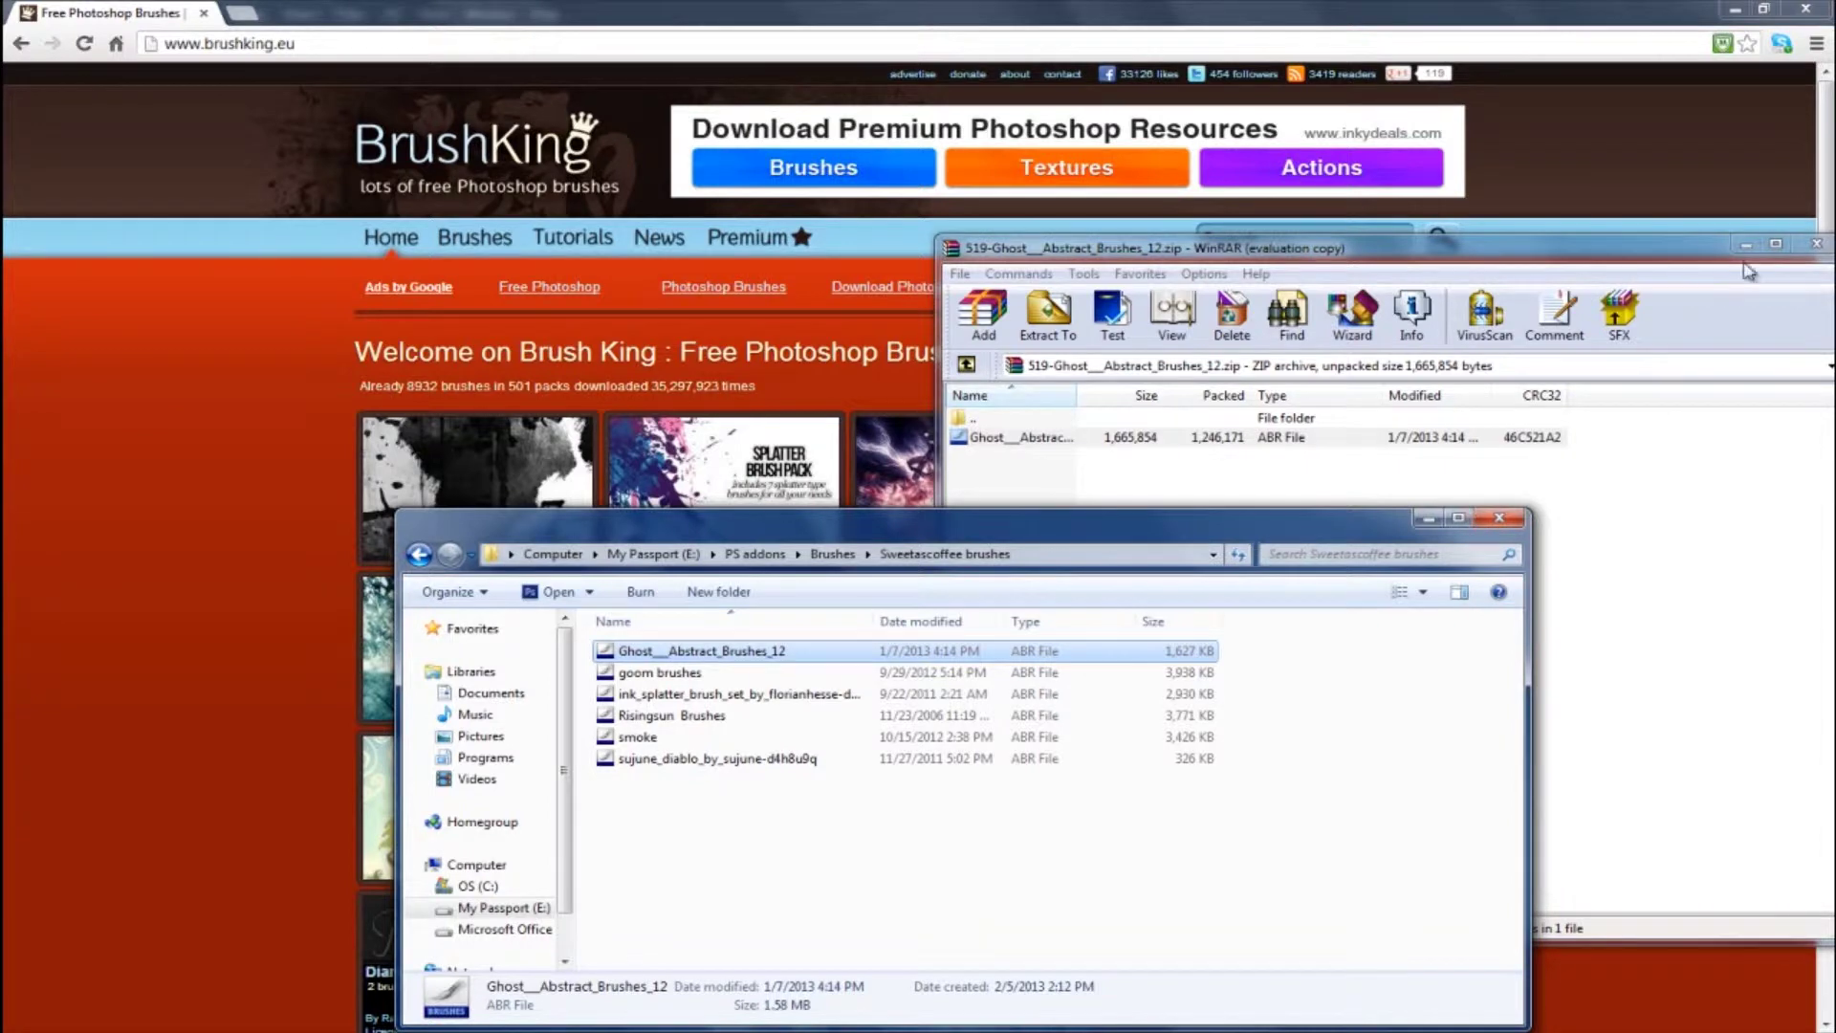
{"action": "left_click", "coordinate": [1816, 244]}
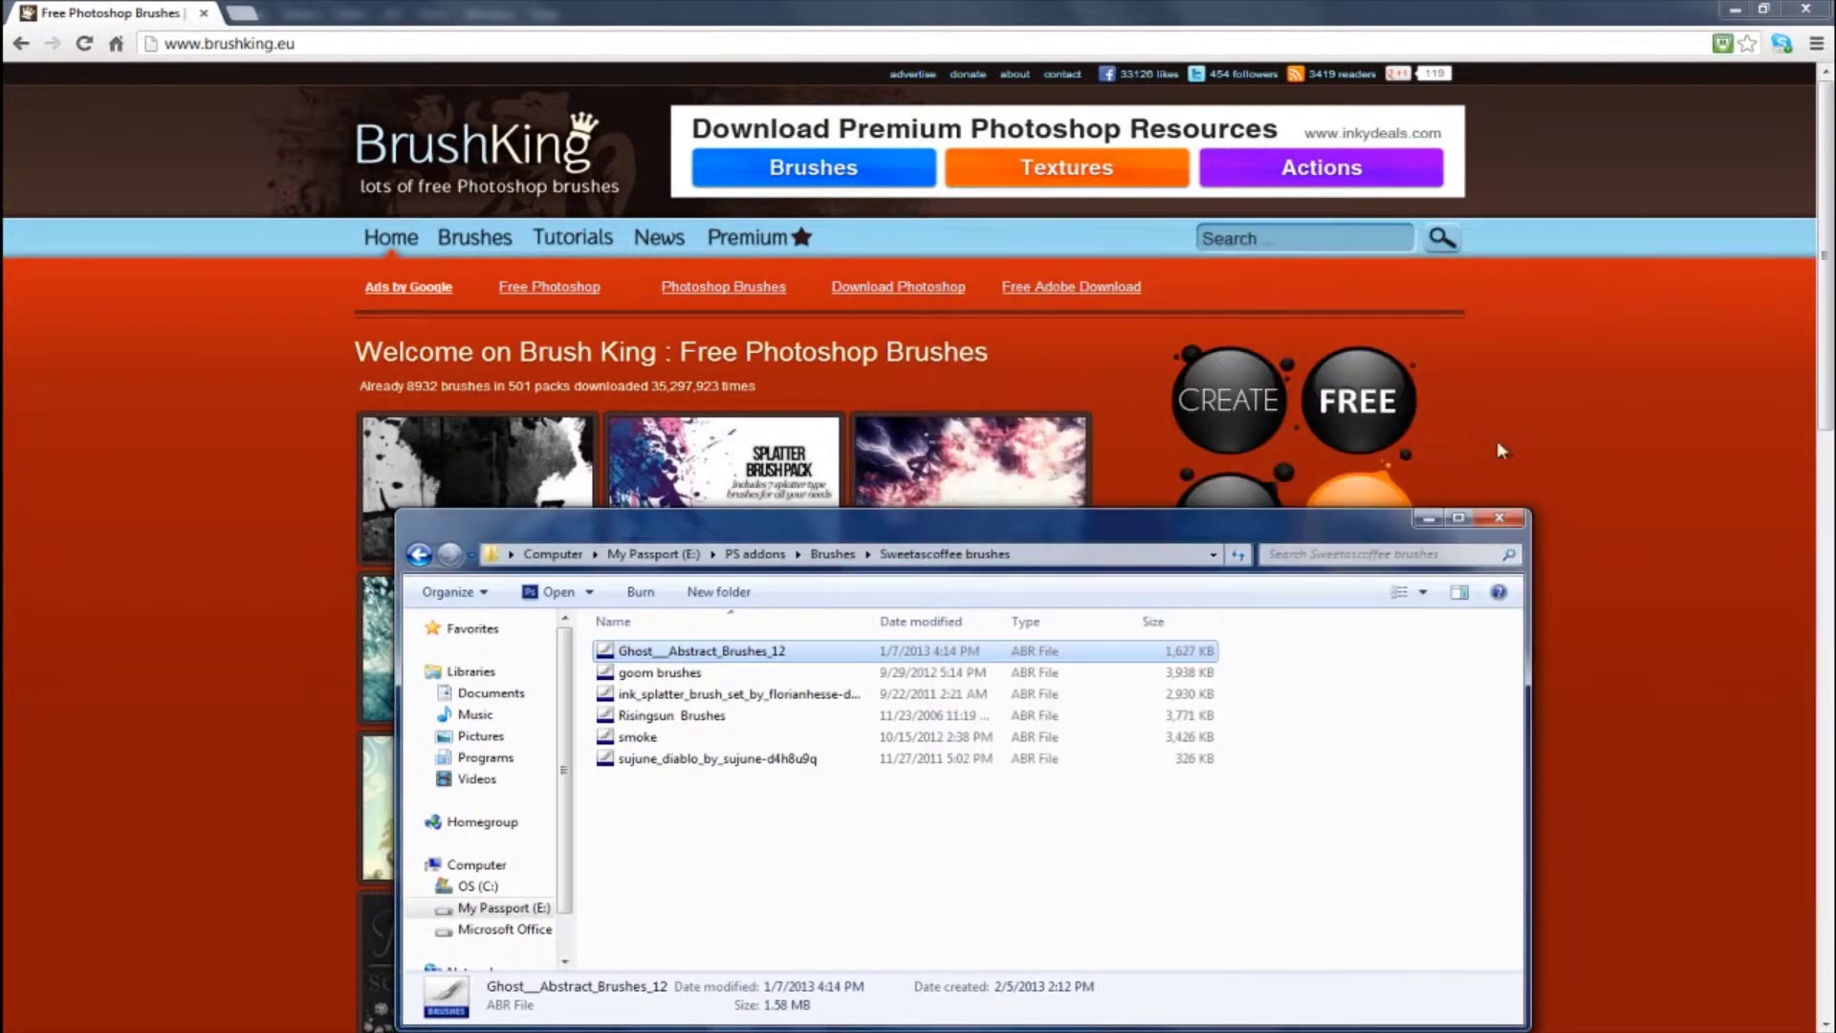
{"action": "left_click", "coordinate": [1499, 520]}
{"action": "left_click", "coordinate": [453, 1021]}
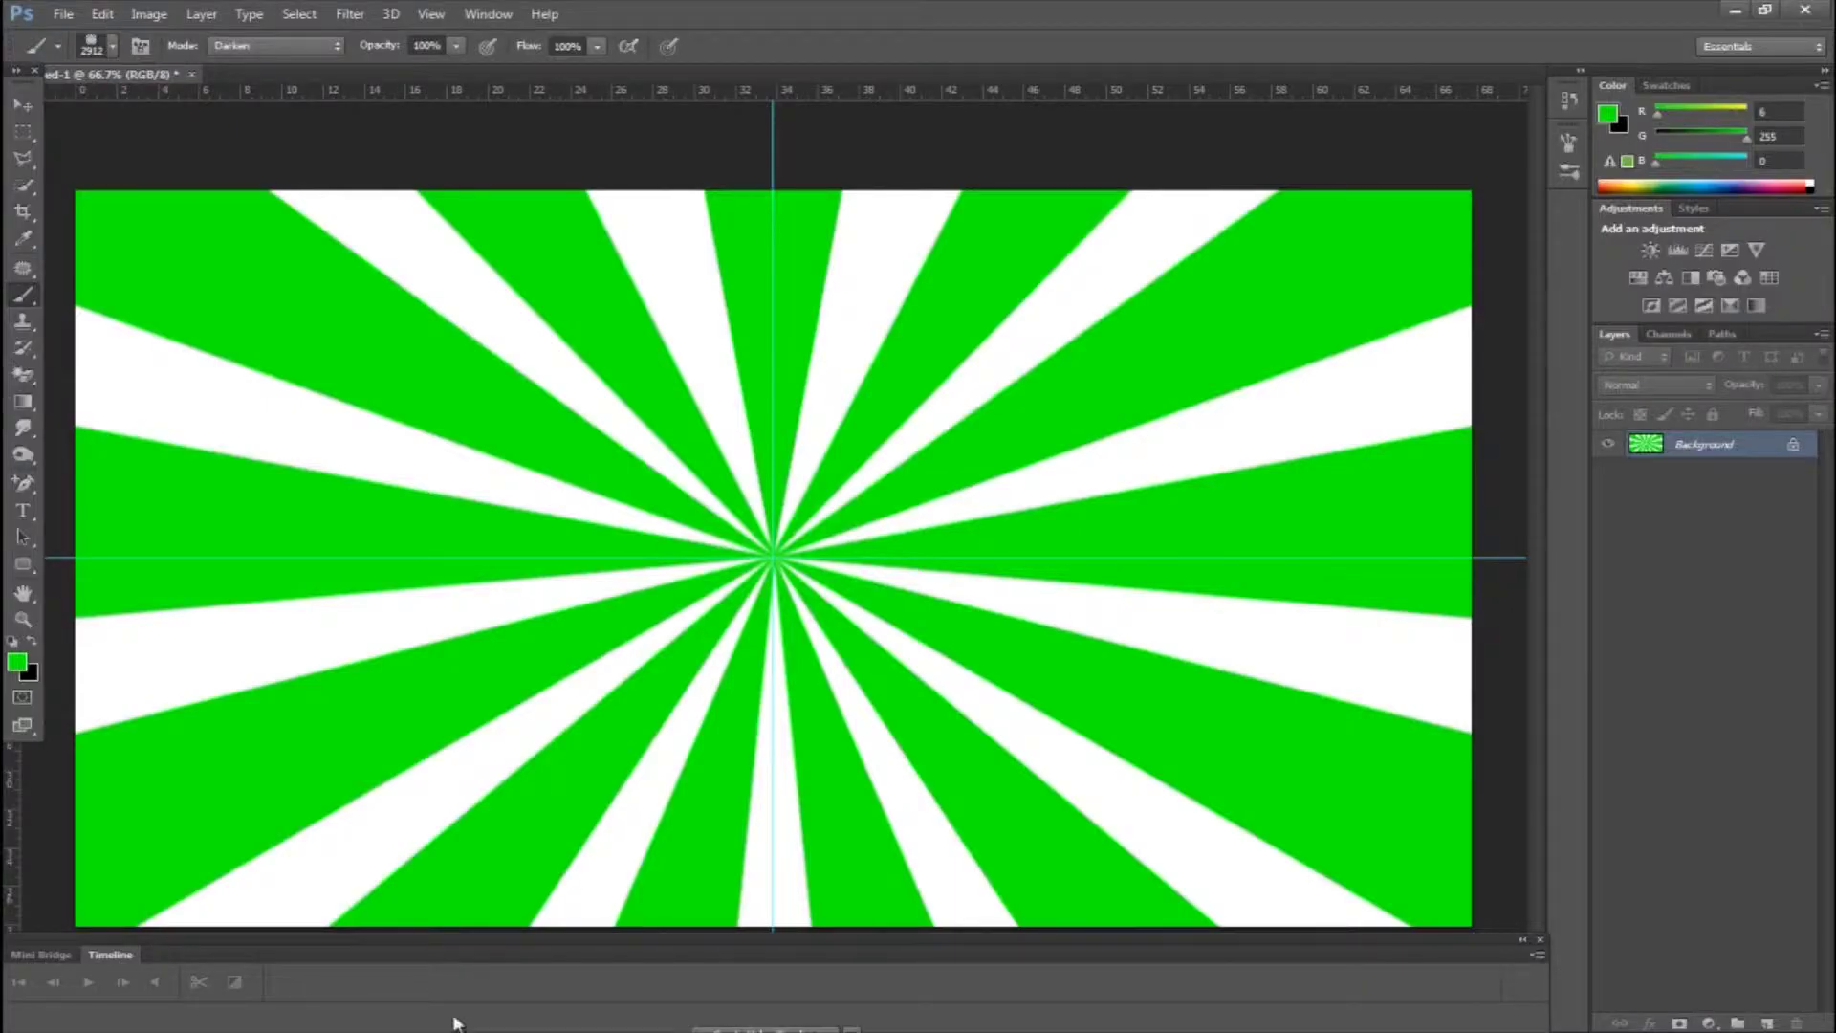
{"action": "left_click", "coordinate": [63, 15]}
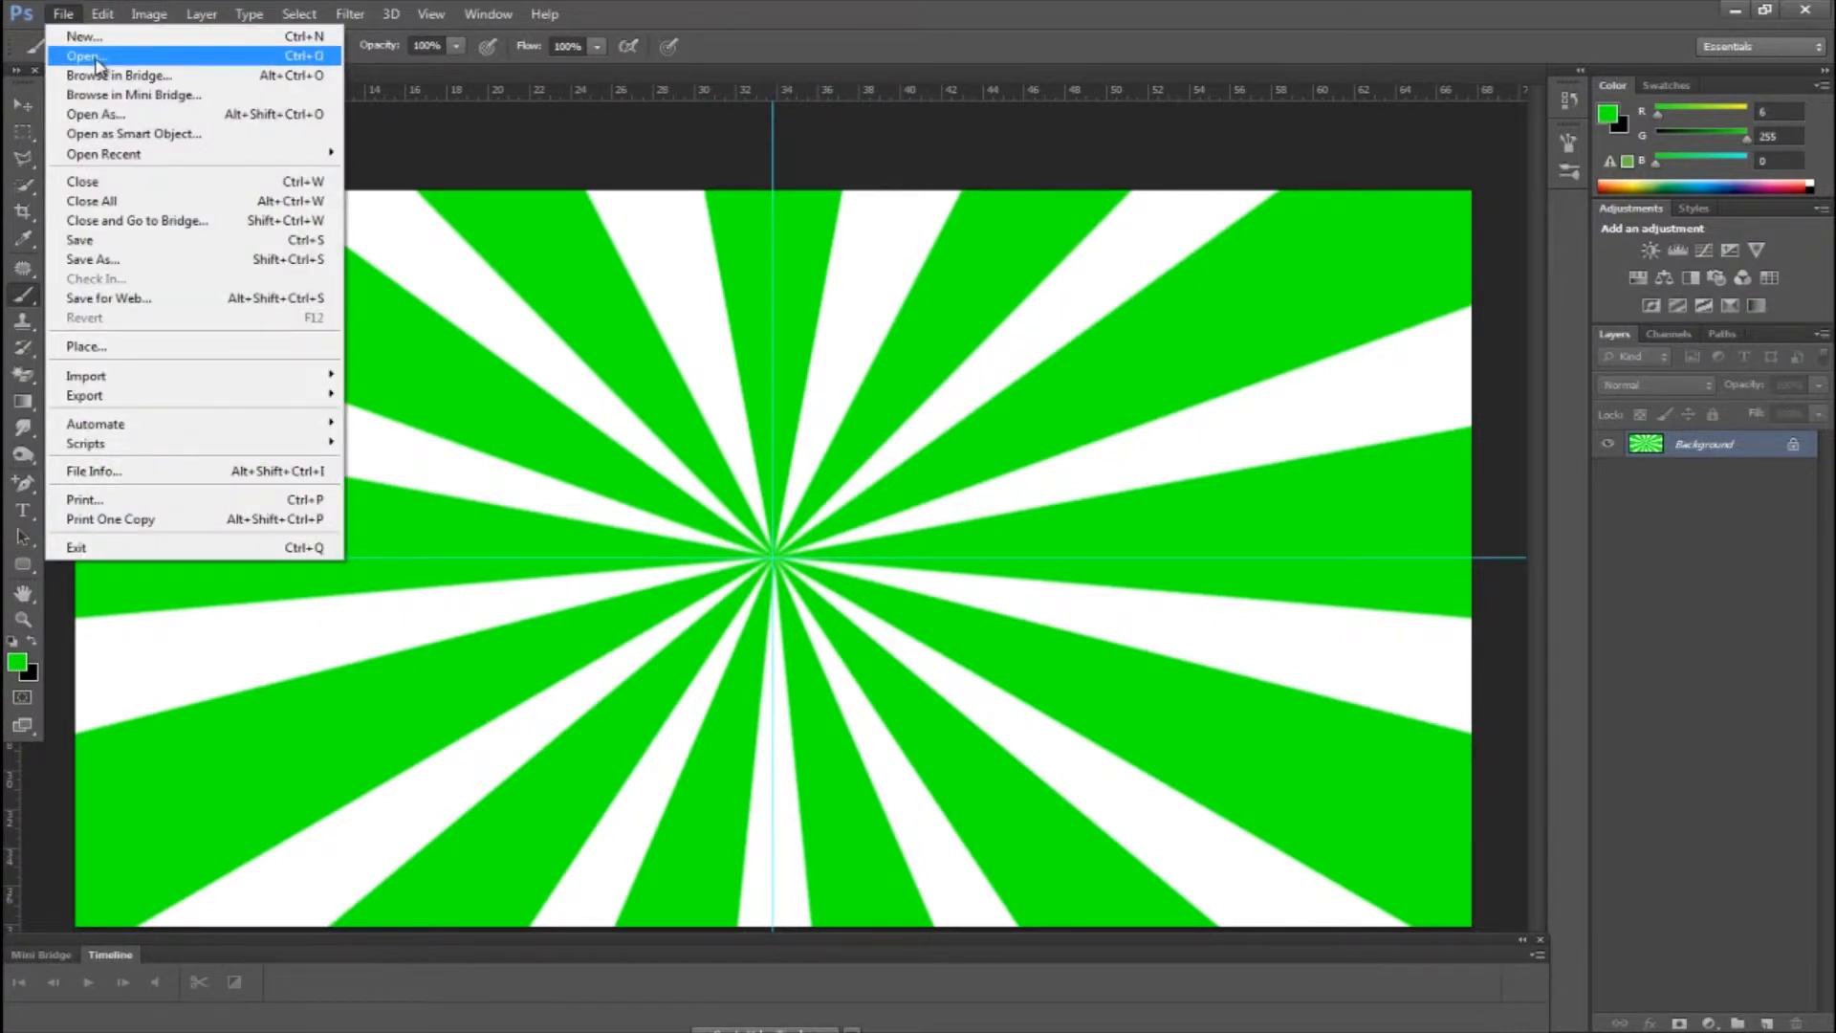
{"action": "left_click", "coordinate": [384, 129]}
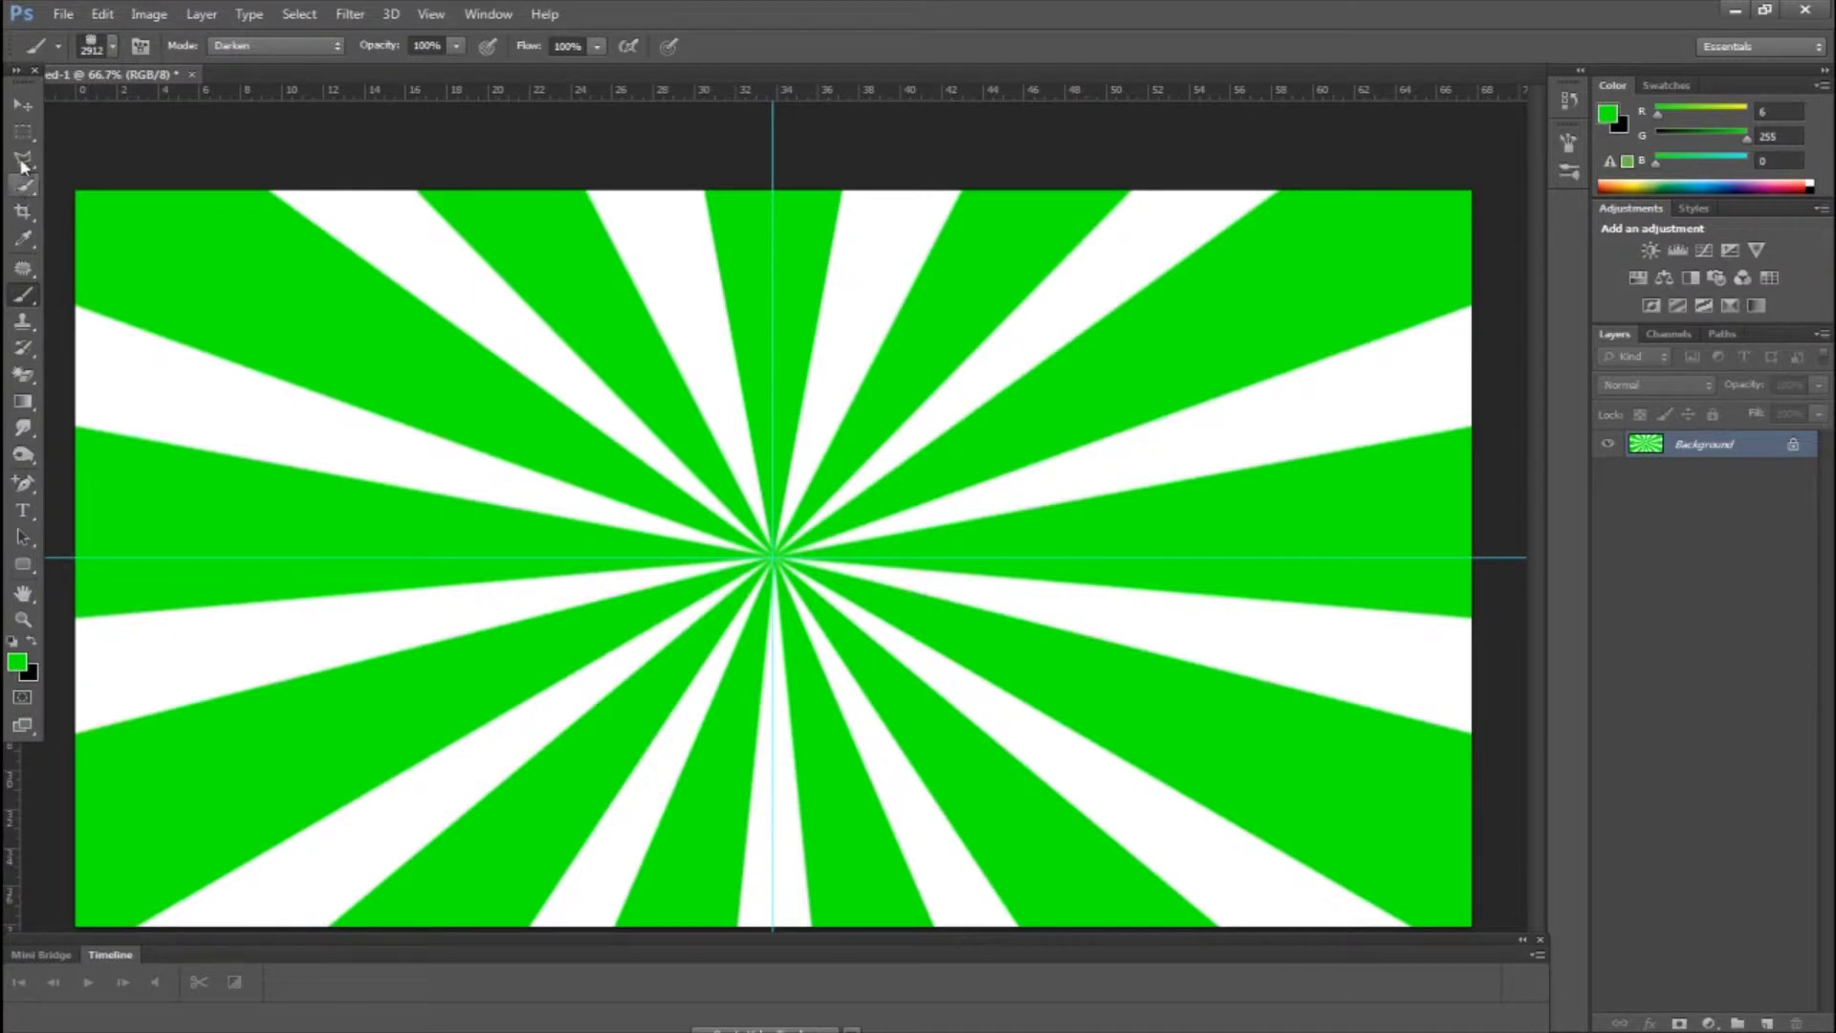
{"action": "left_click", "coordinate": [21, 109]}
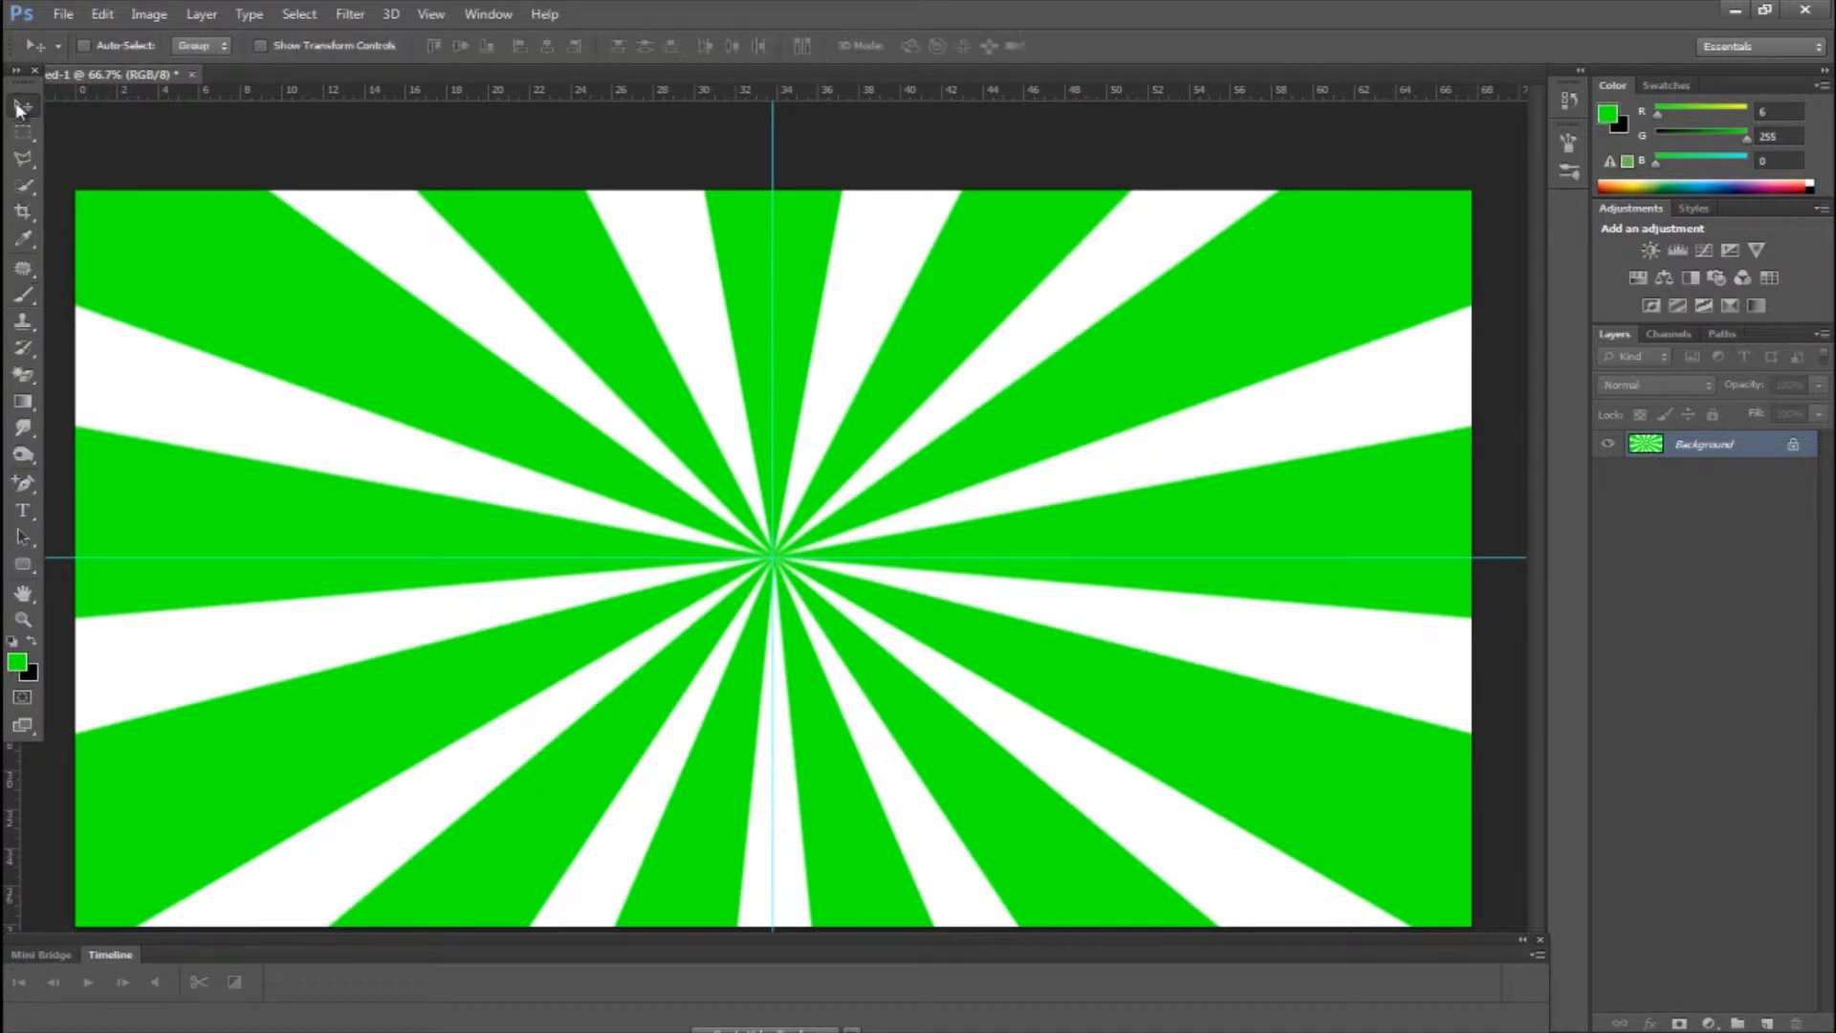
Load the Ghost___Abstract_Brushes_12 ABR file into the Brush tool's presets.
{"action": "left_click", "coordinate": [22, 296]}
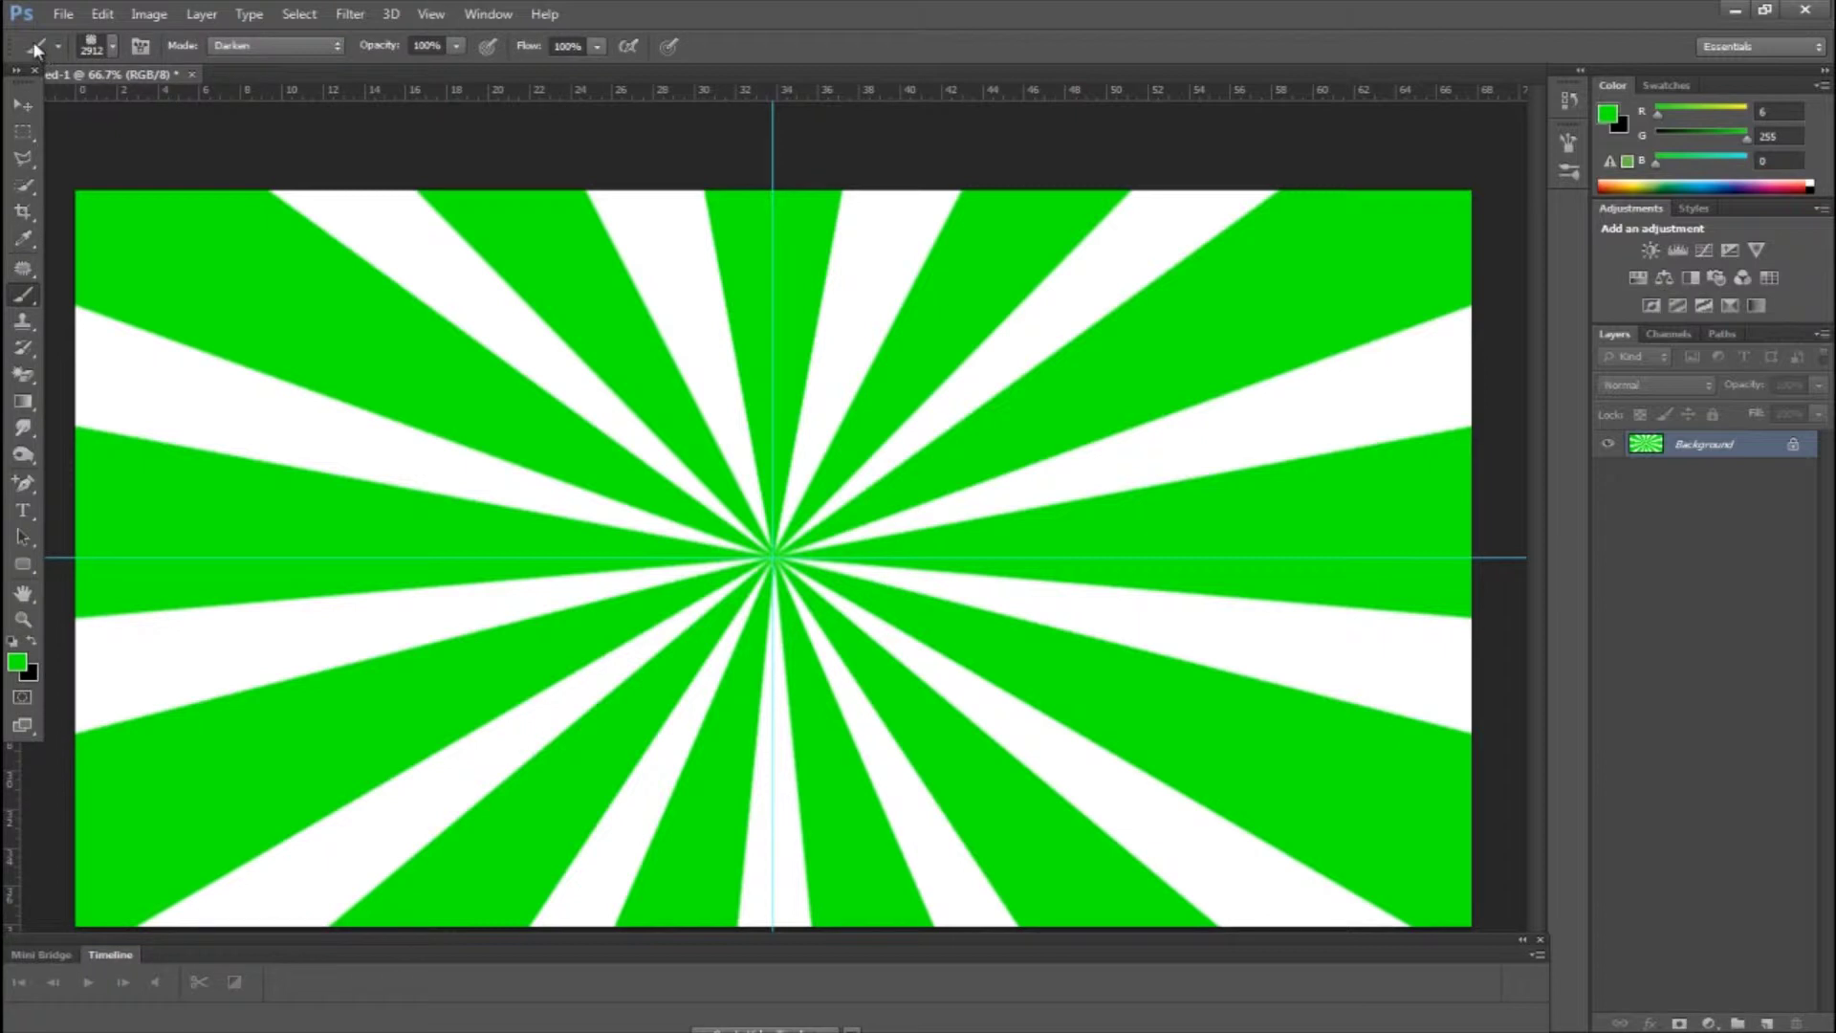
{"action": "left_click", "coordinate": [112, 43]}
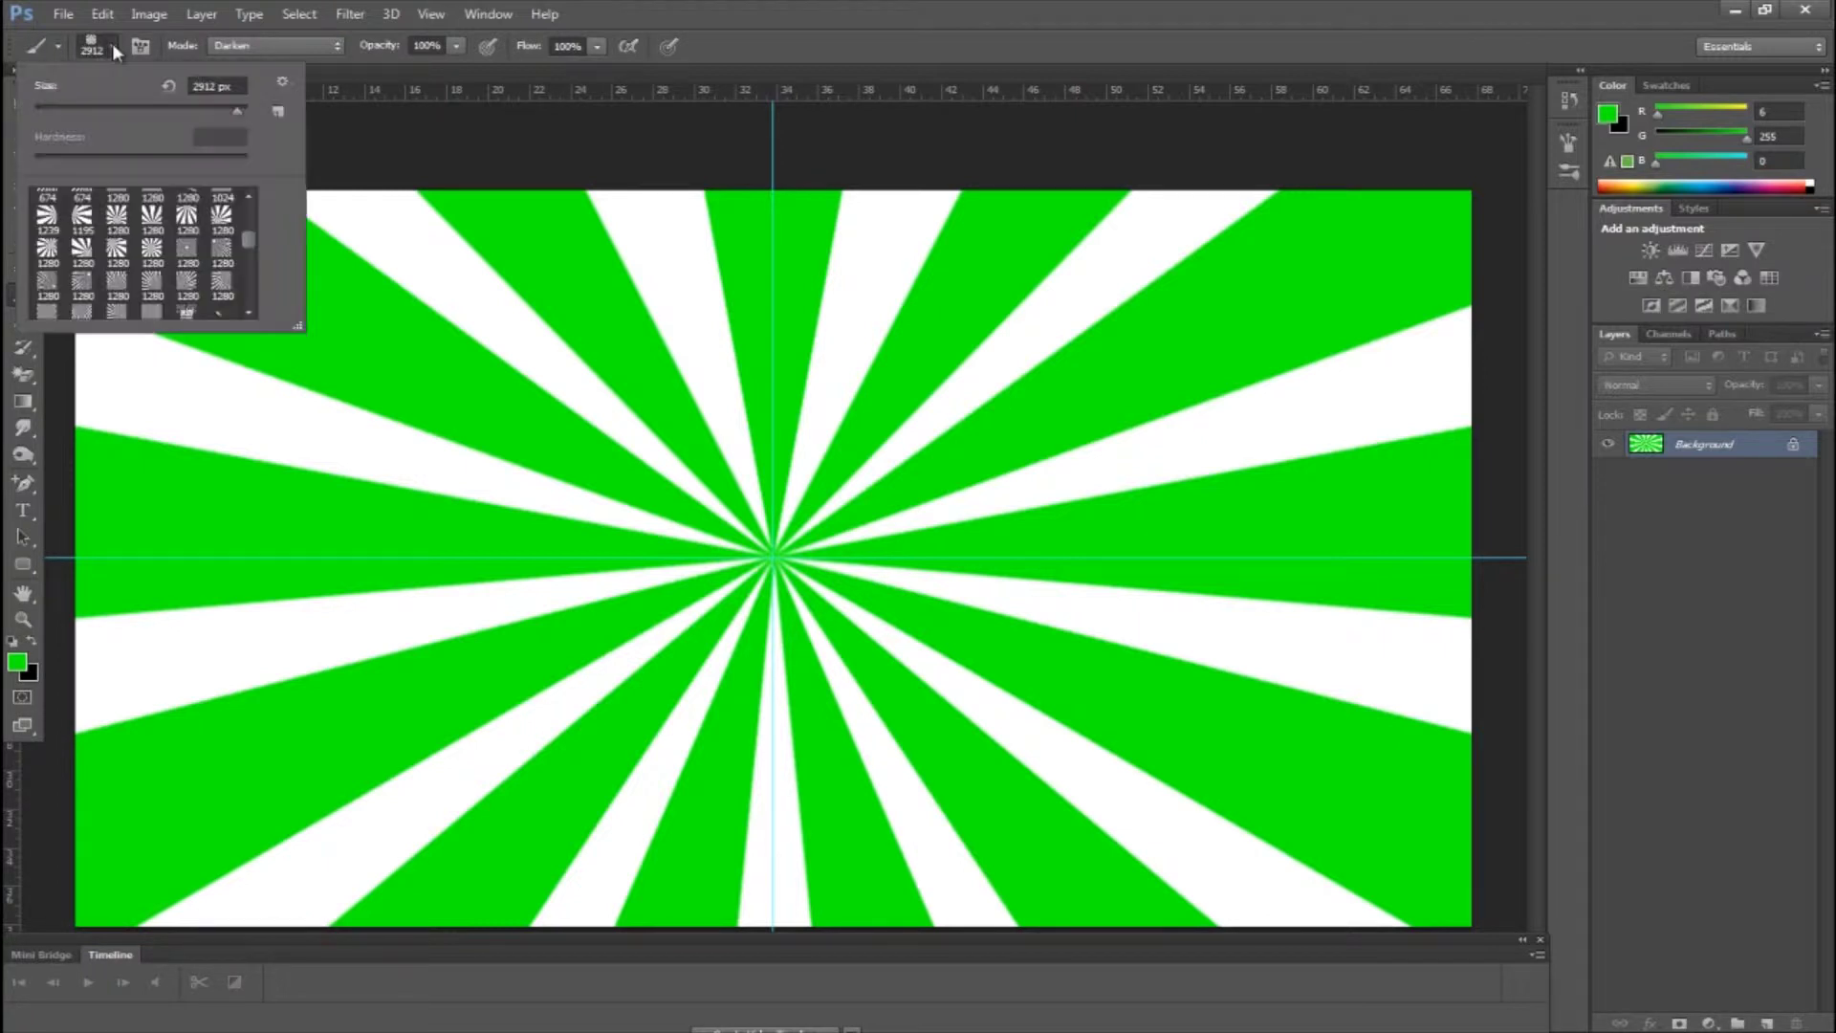
{"action": "left_click", "coordinate": [281, 80]}
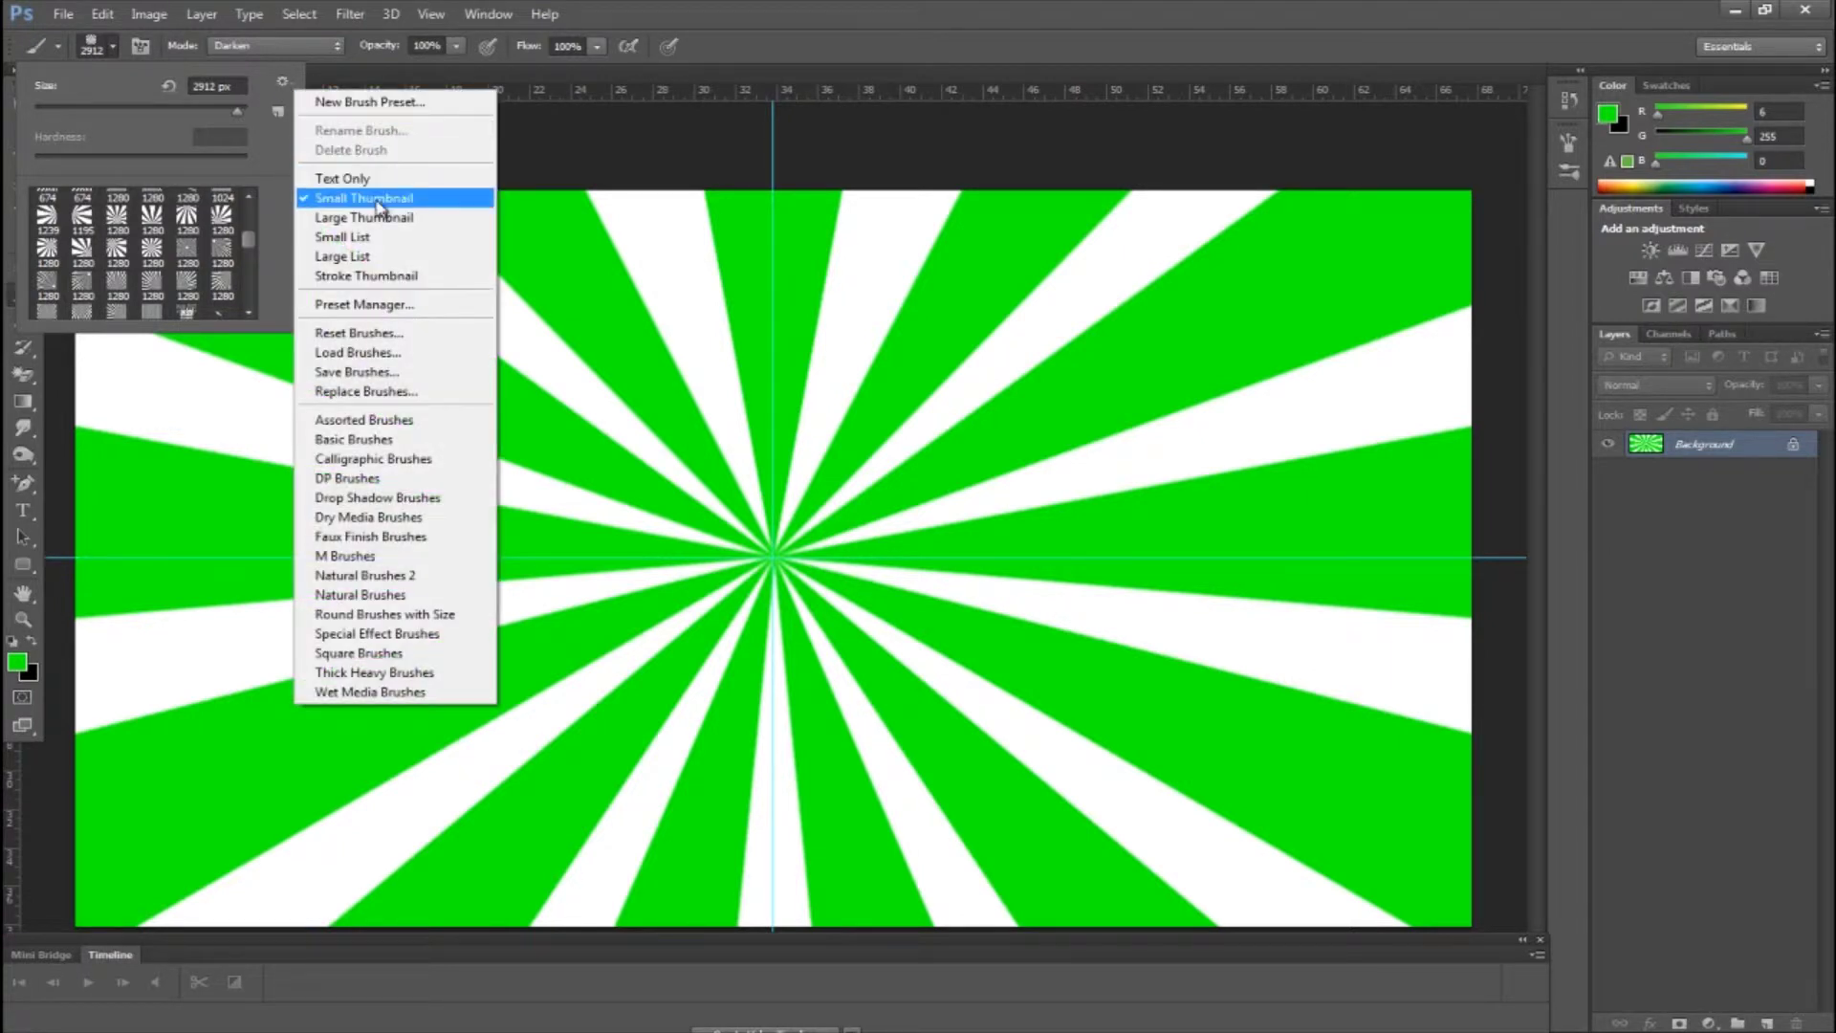
{"action": "left_click", "coordinate": [379, 352]}
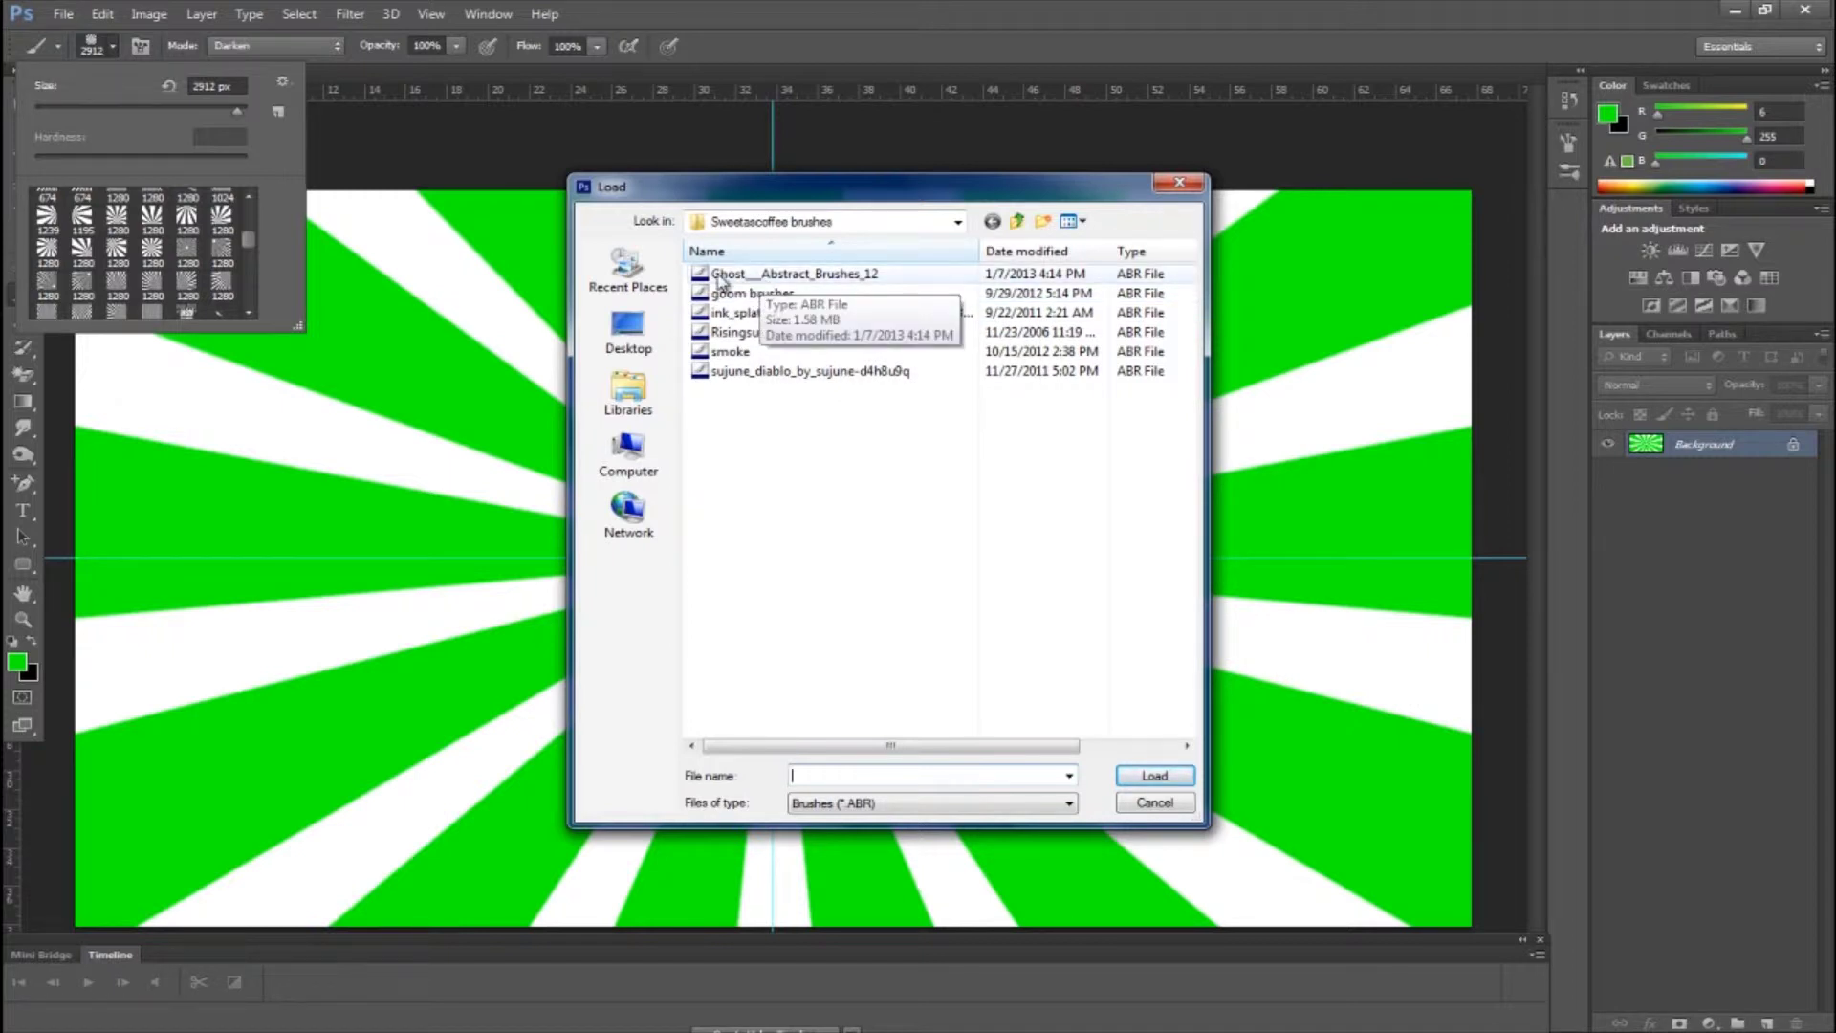
{"action": "double_click", "coordinate": [850, 277]}
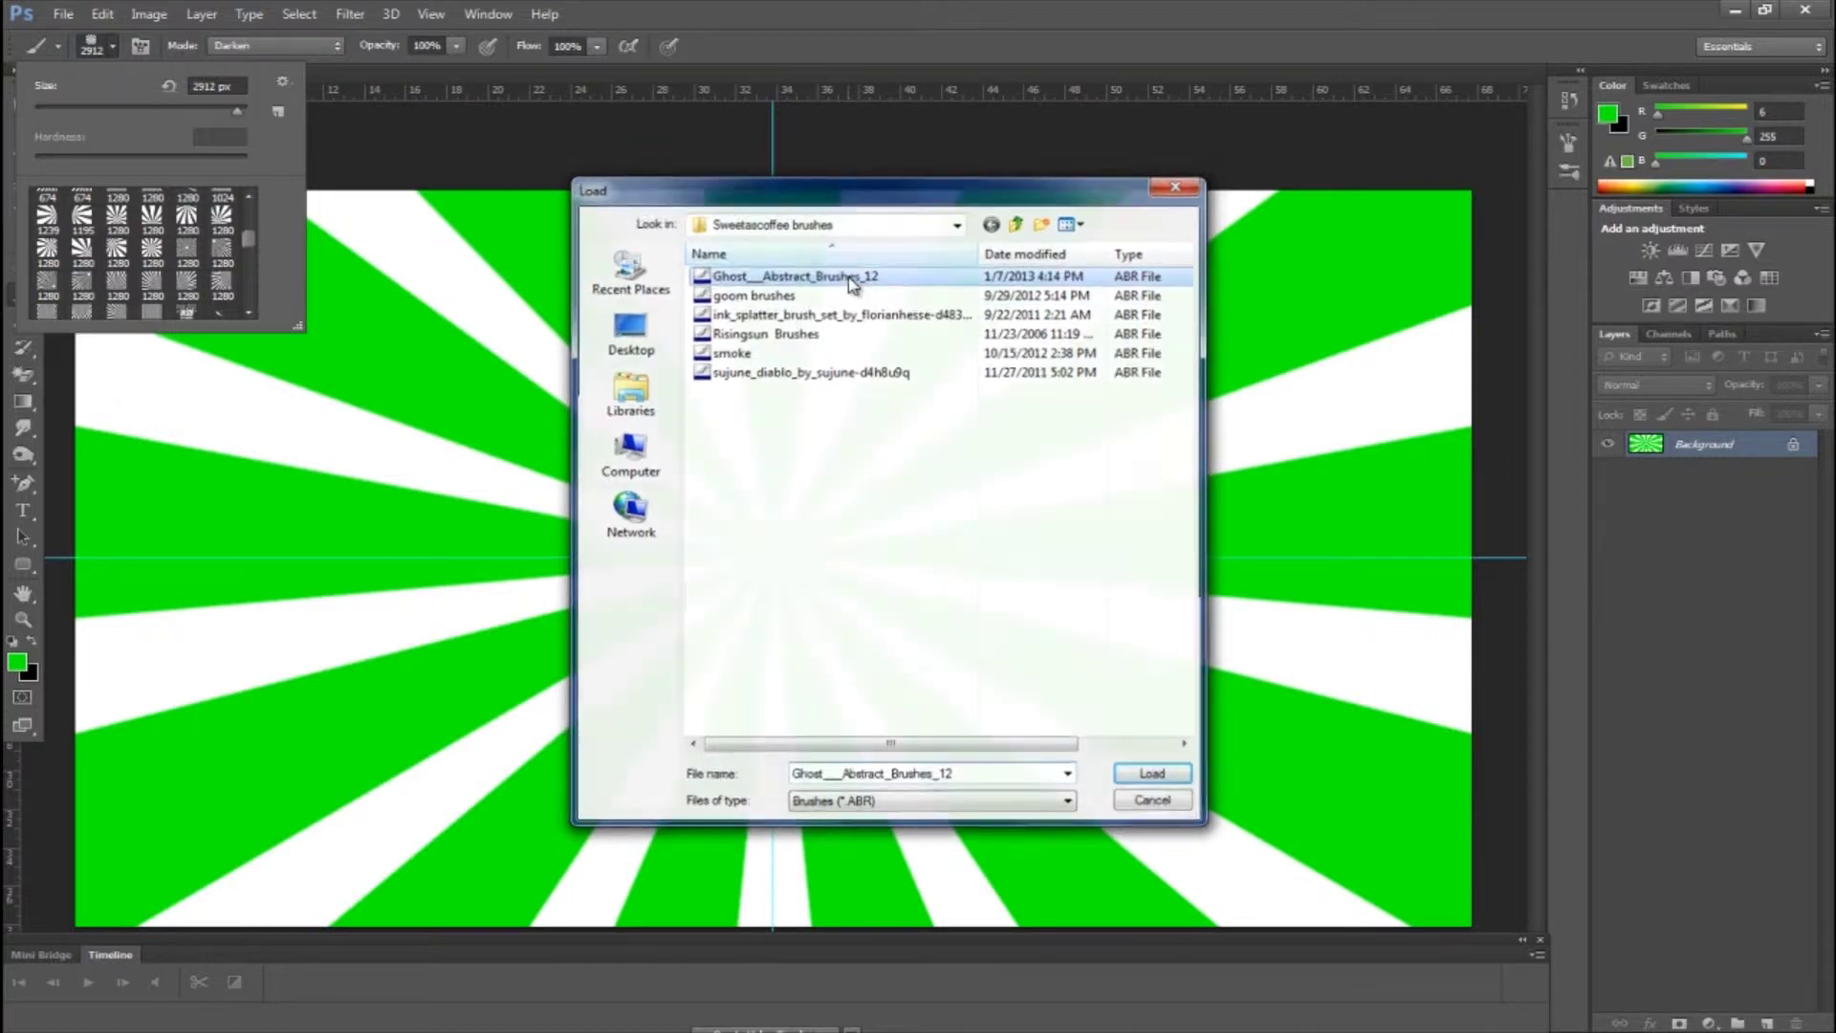
Try the 664 px abstract brush in green on the background near the sunburst's centre, and undo the stamp.
{"action": "left_click_drag", "start_coordinate": [247, 250], "coordinate": [254, 310]}
{"action": "left_click", "coordinate": [119, 308]}
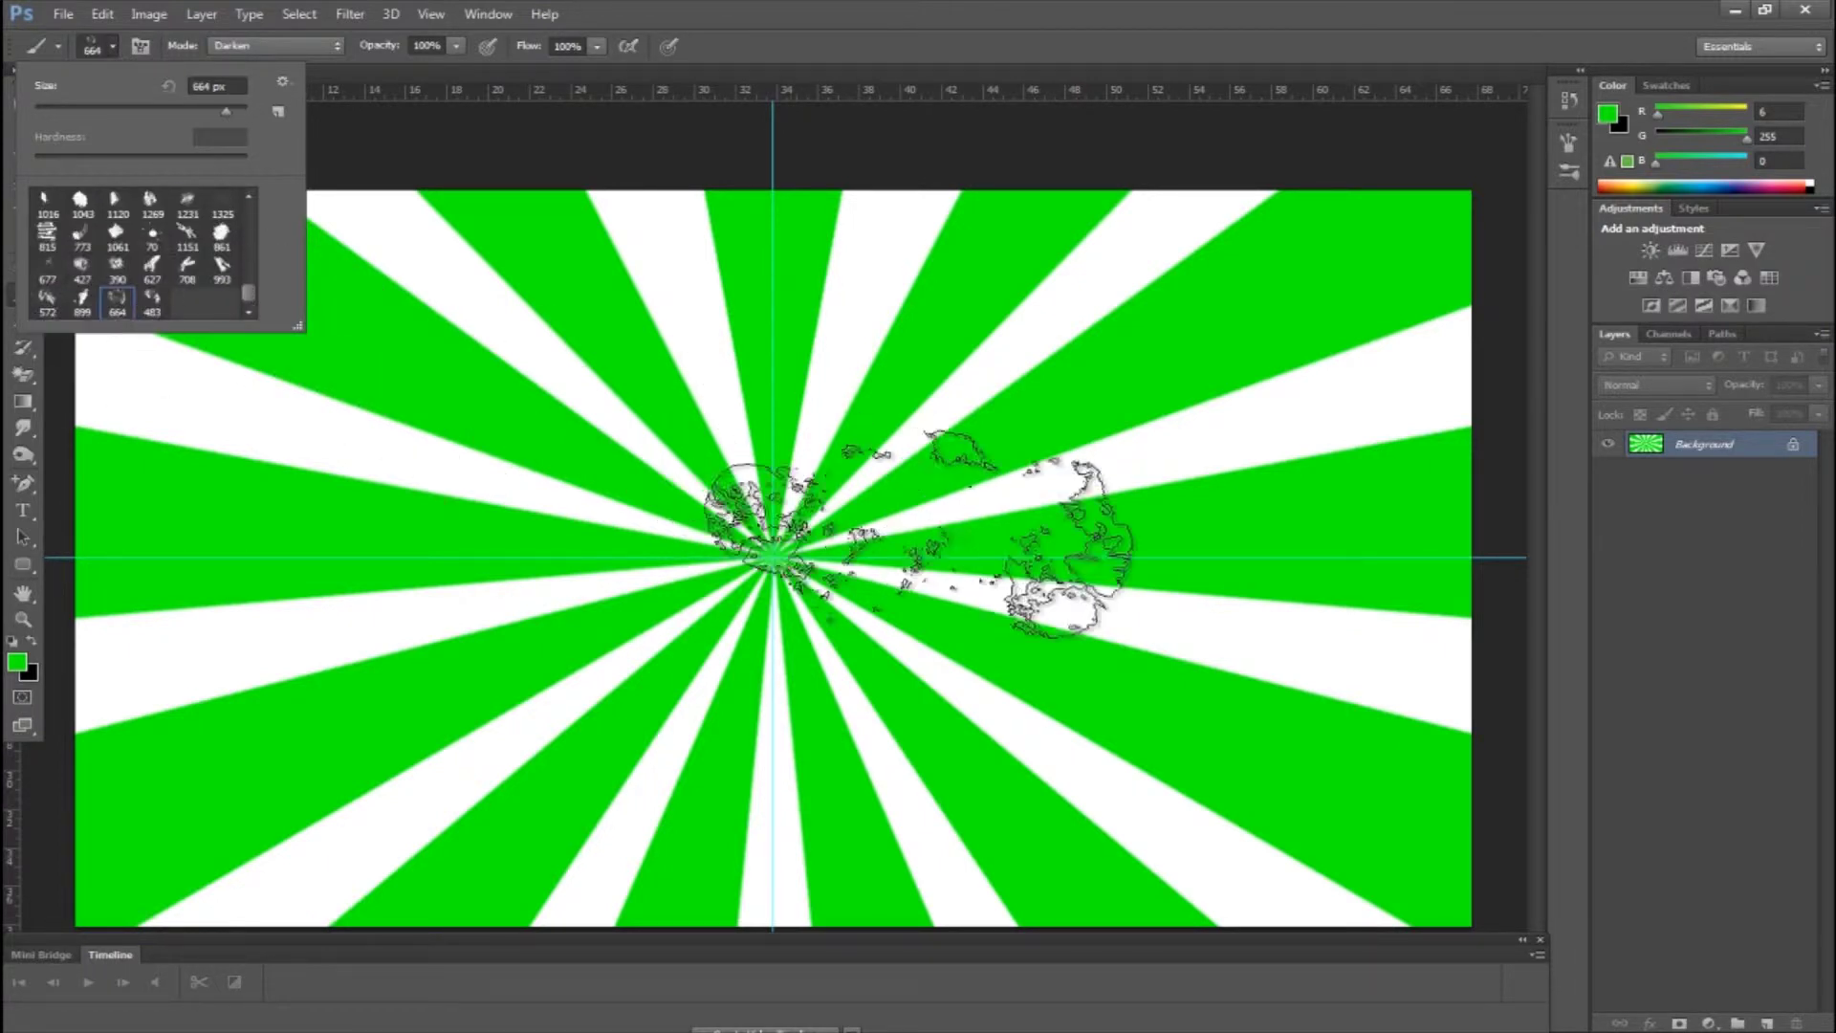
{"action": "left_click", "coordinate": [746, 516]}
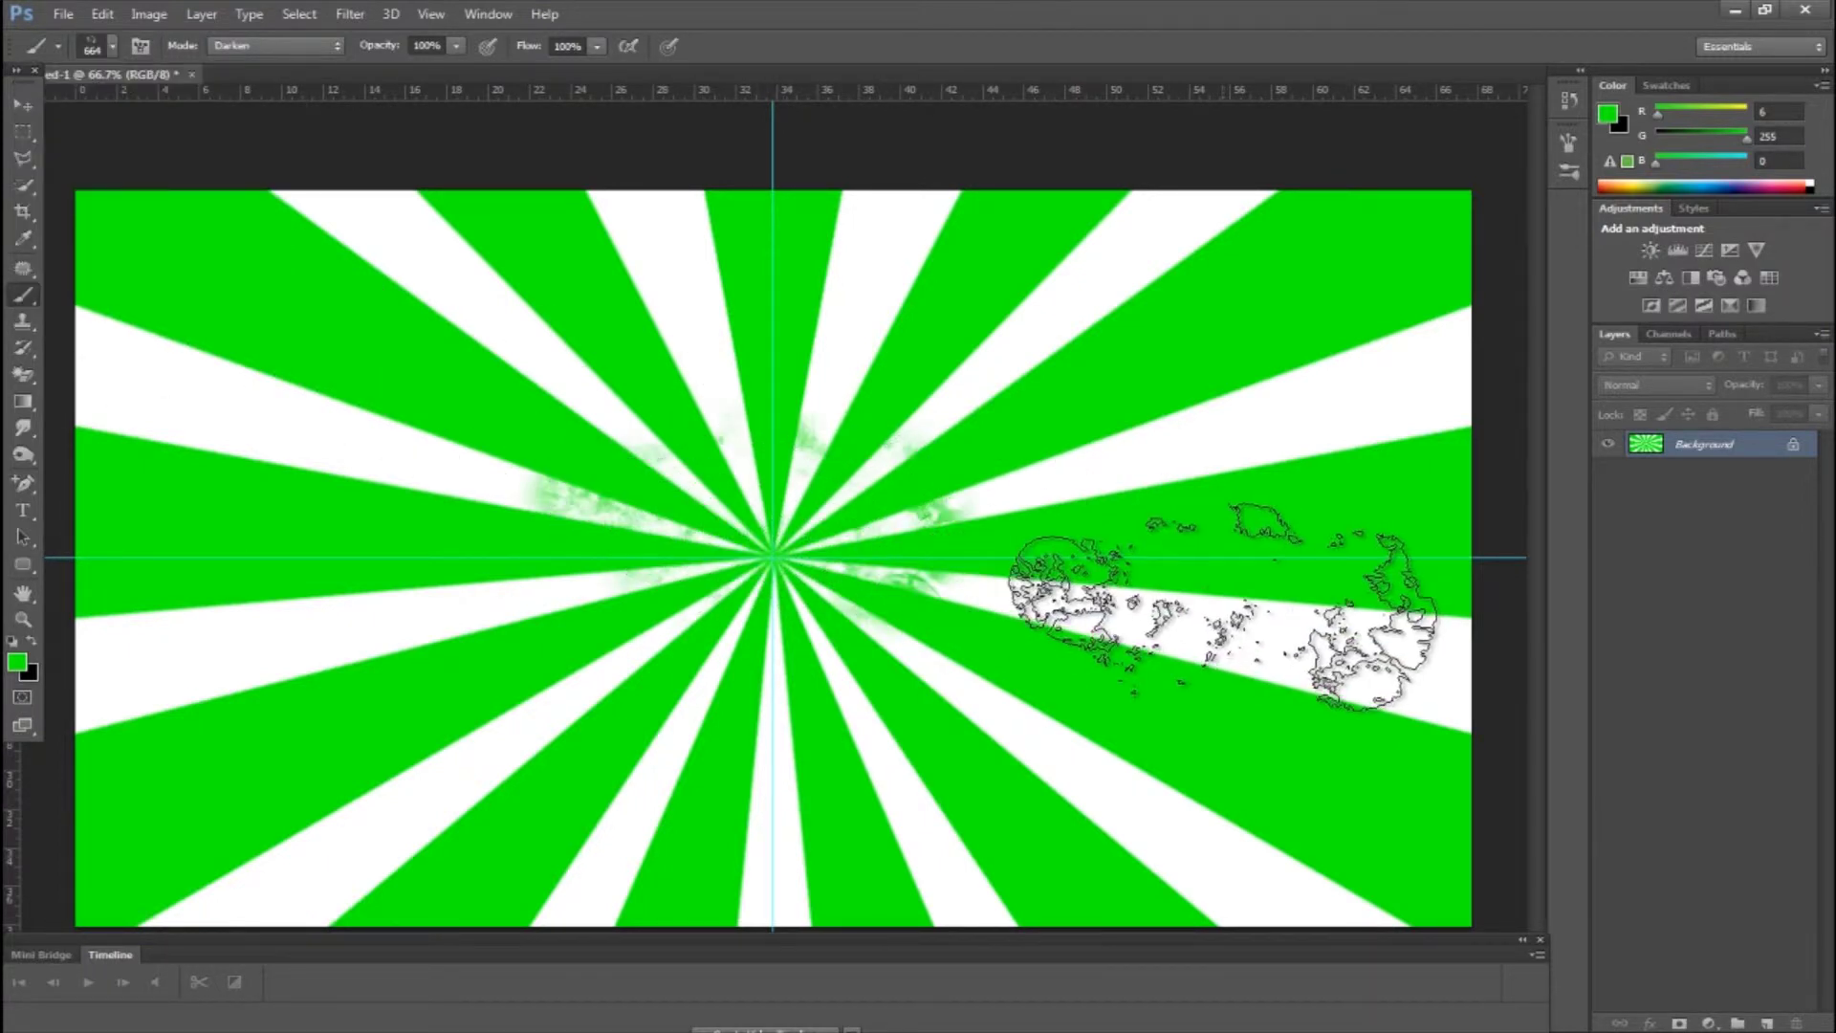
{"action": "key", "text": "ctrl+z"}
Add a new layer and stamp the 664 px abstract brush in black at the sunburst's centre.
{"action": "left_click", "coordinate": [1767, 1023]}
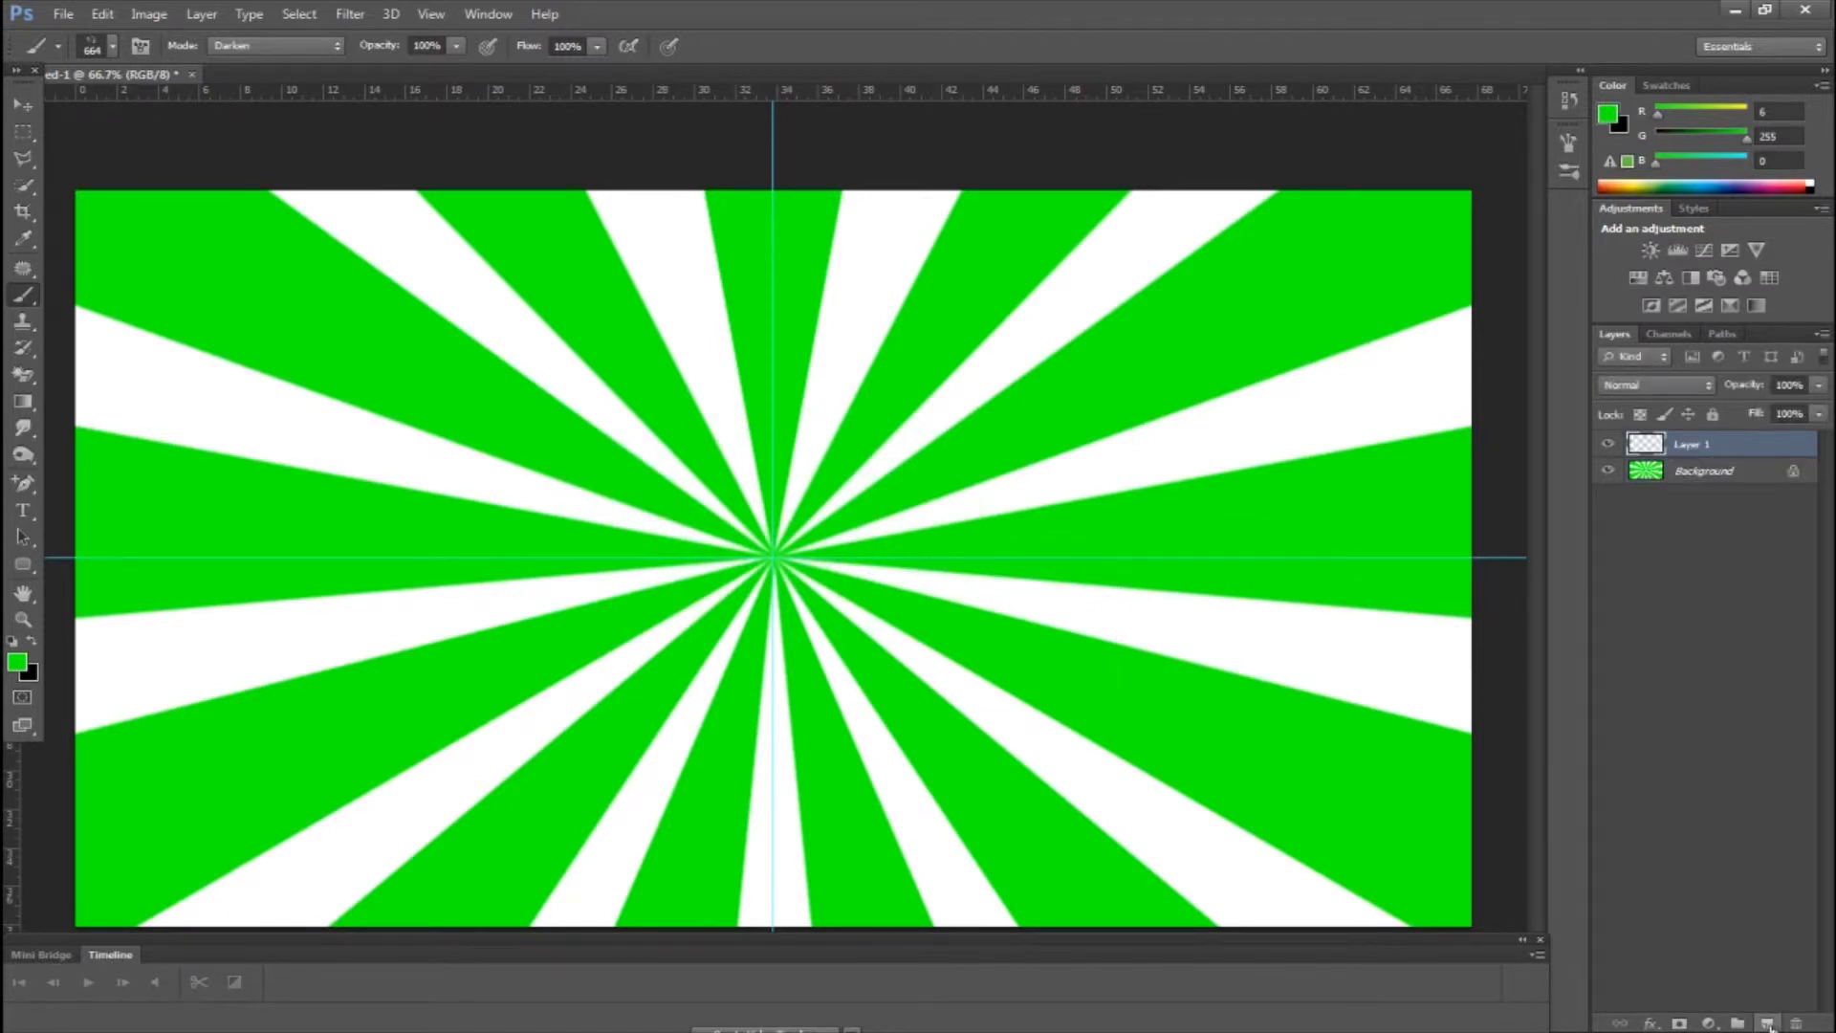
{"action": "left_click", "coordinate": [33, 642]}
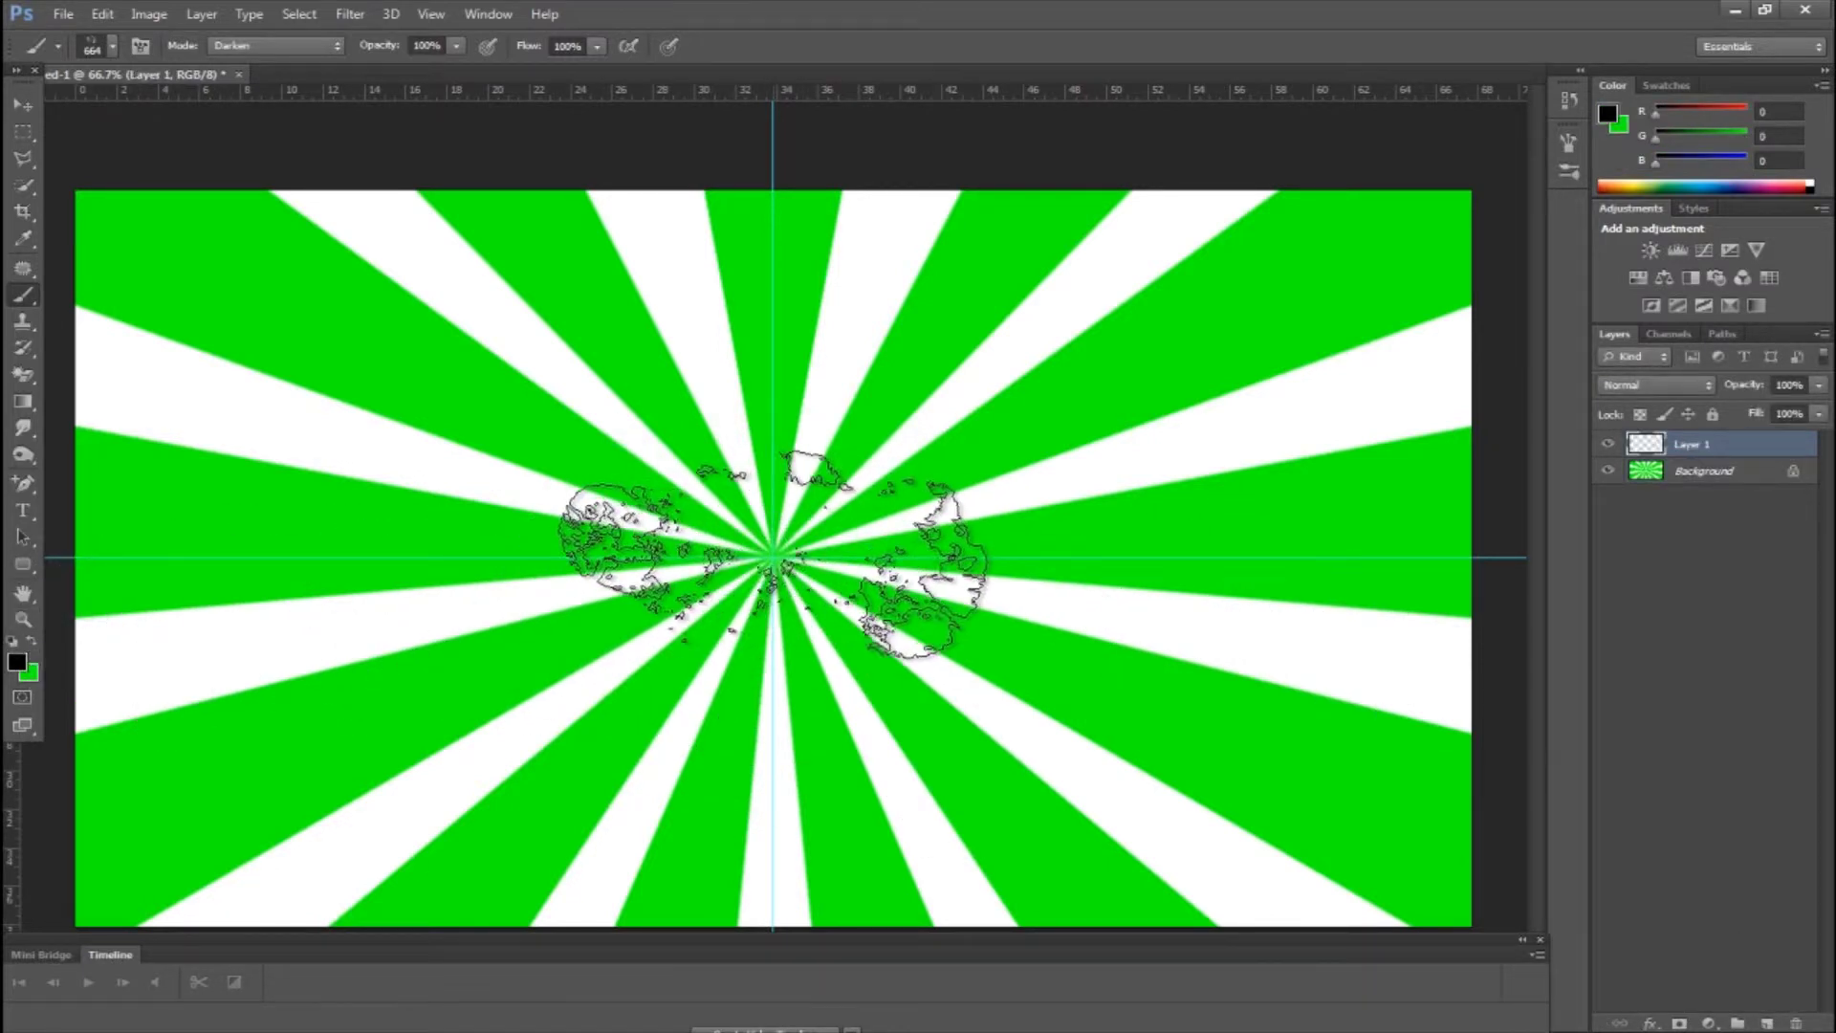
{"action": "left_click", "coordinate": [775, 558]}
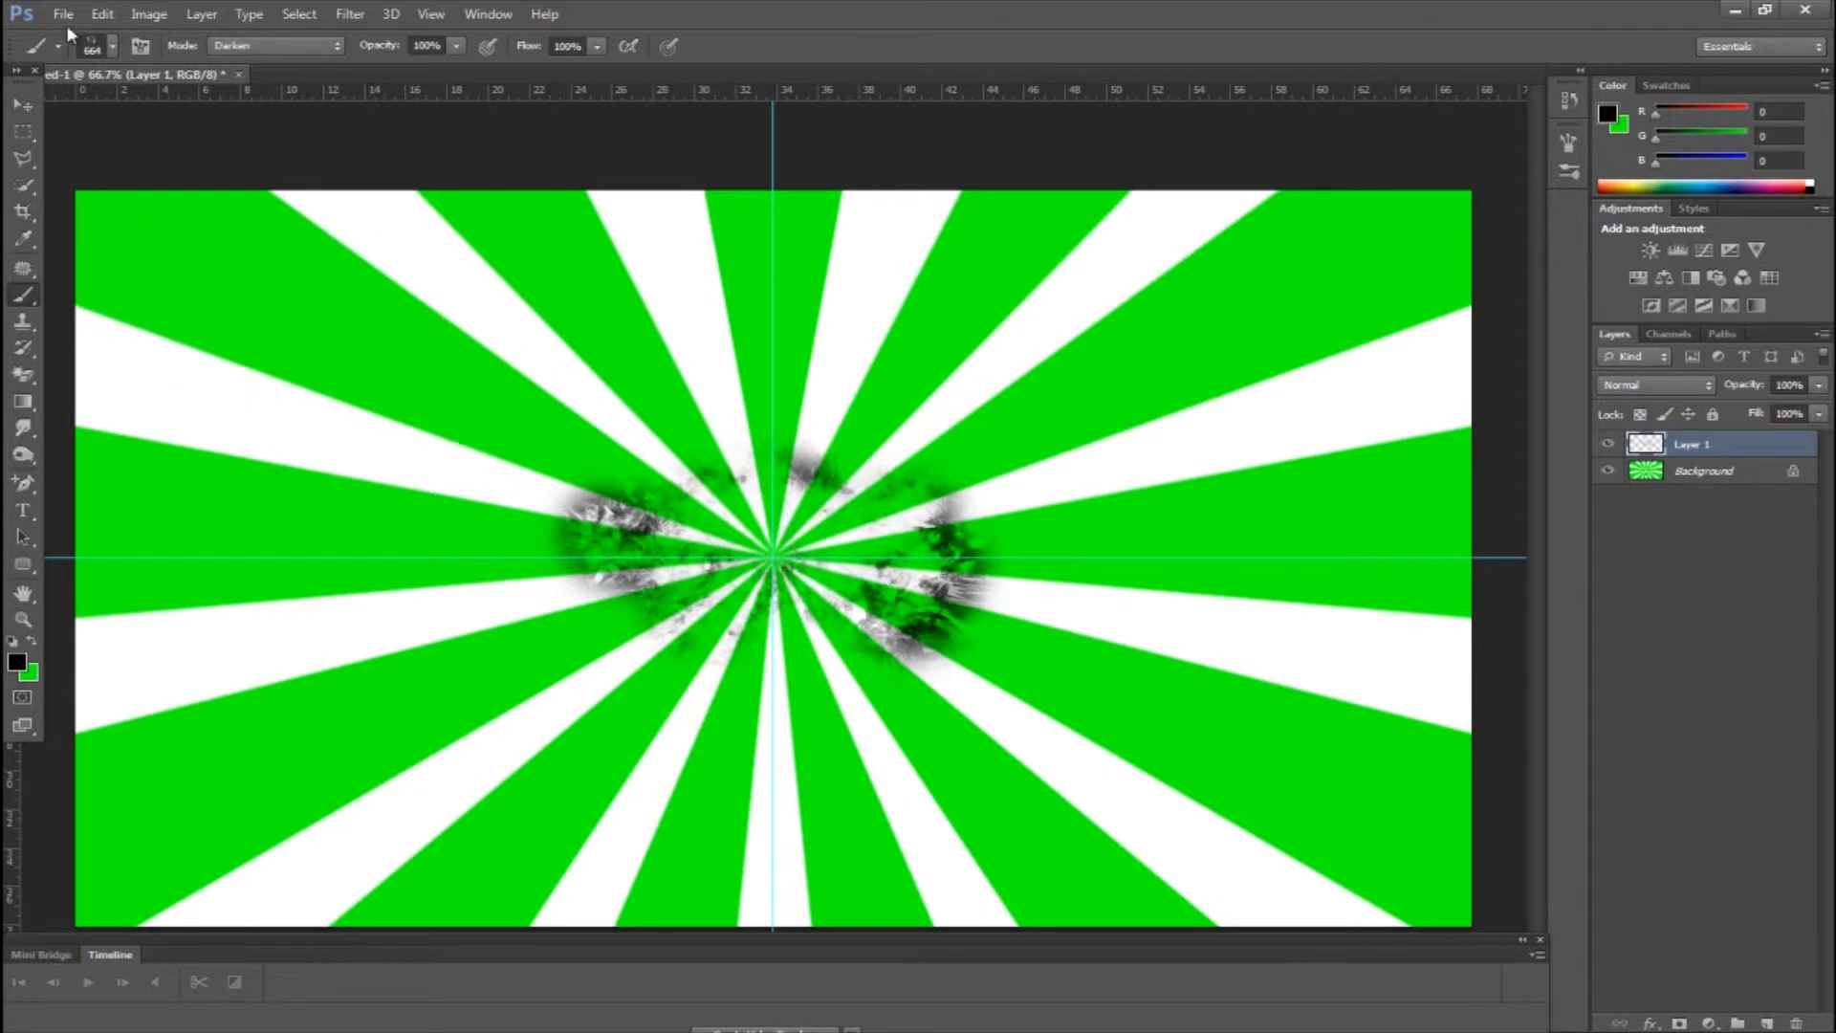
Stamp the 572 px abstract brush in the canvas's upper-left area, and undo both black stamps.
{"action": "left_click", "coordinate": [113, 45]}
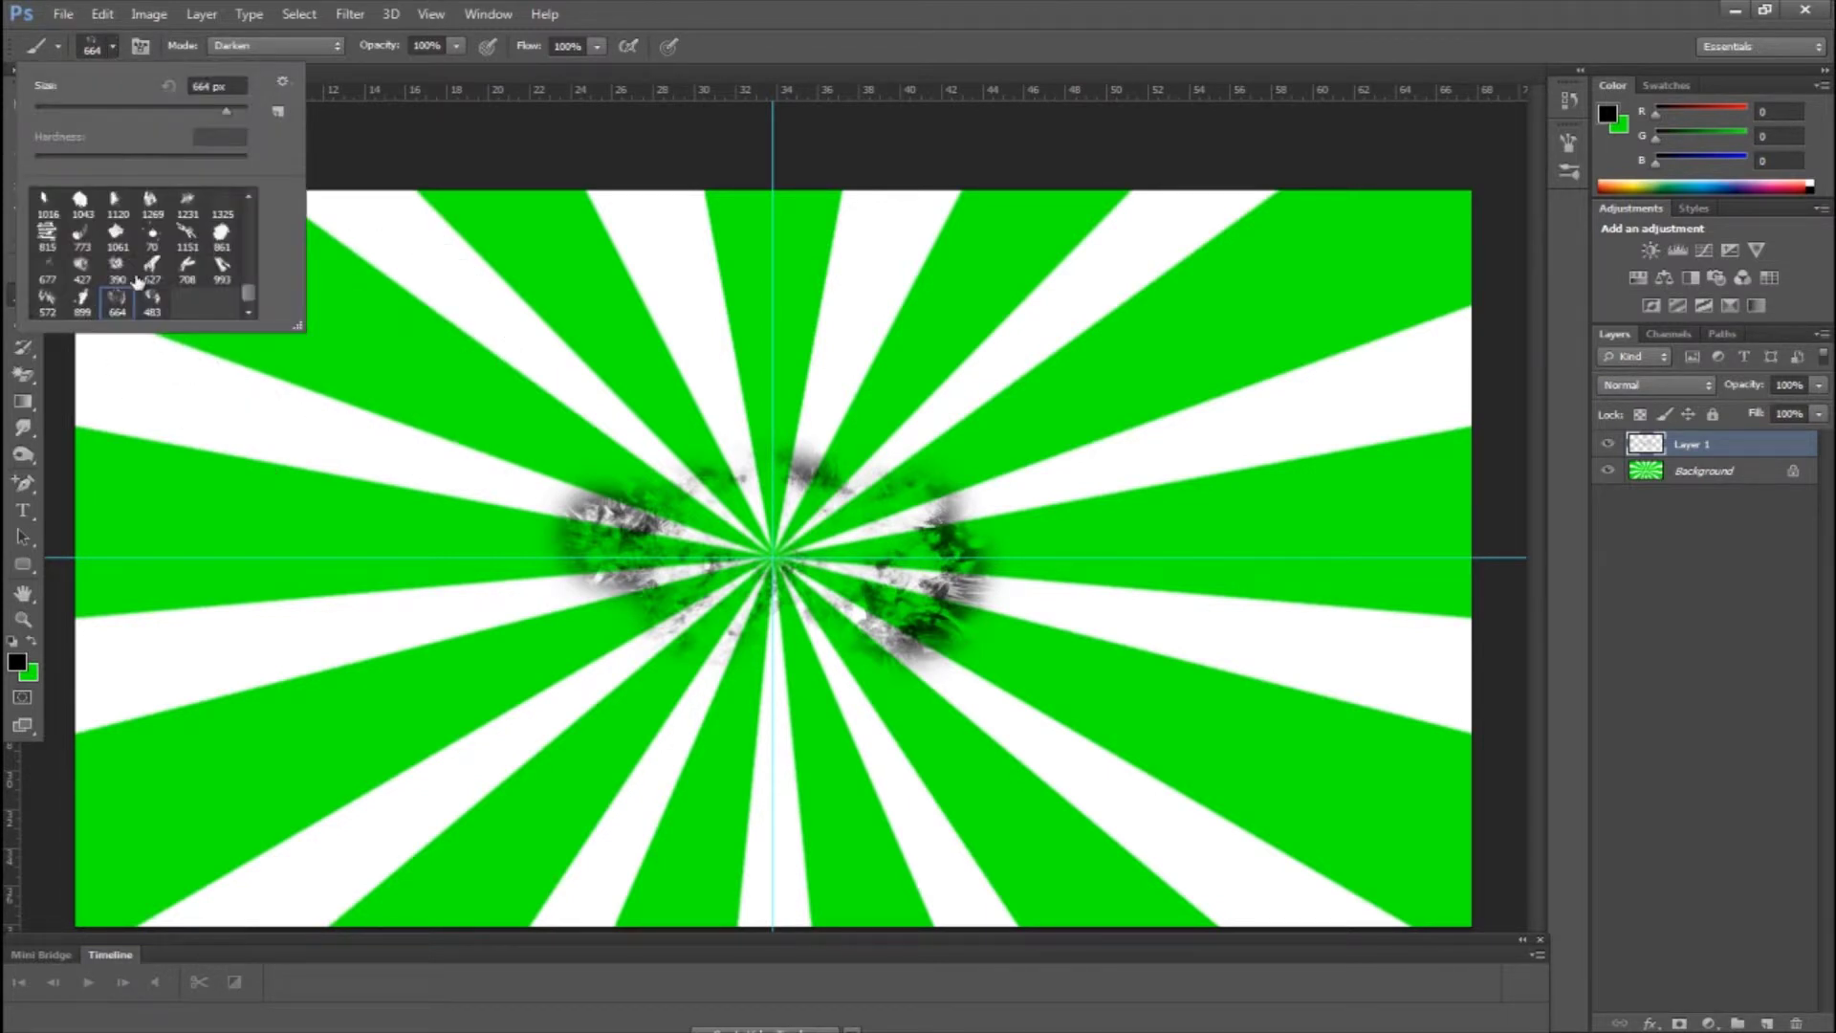
{"action": "left_click", "coordinate": [67, 304]}
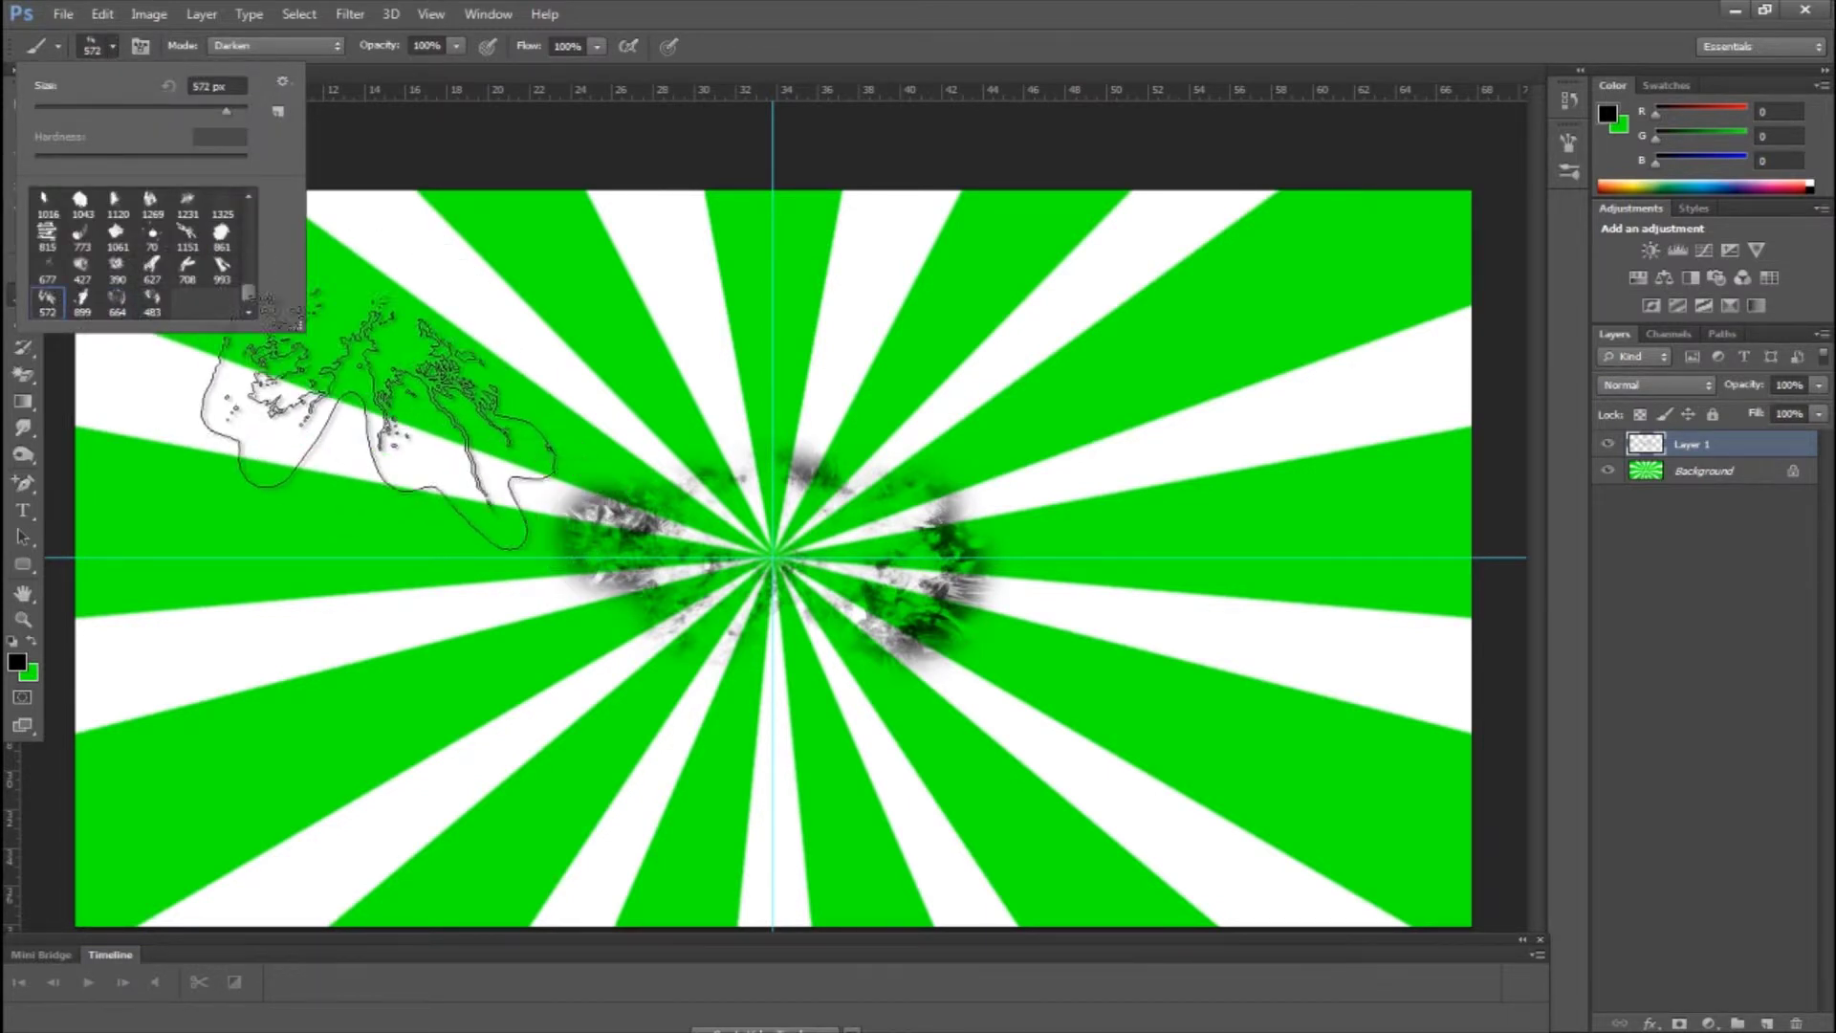
{"action": "left_click", "coordinate": [369, 409]}
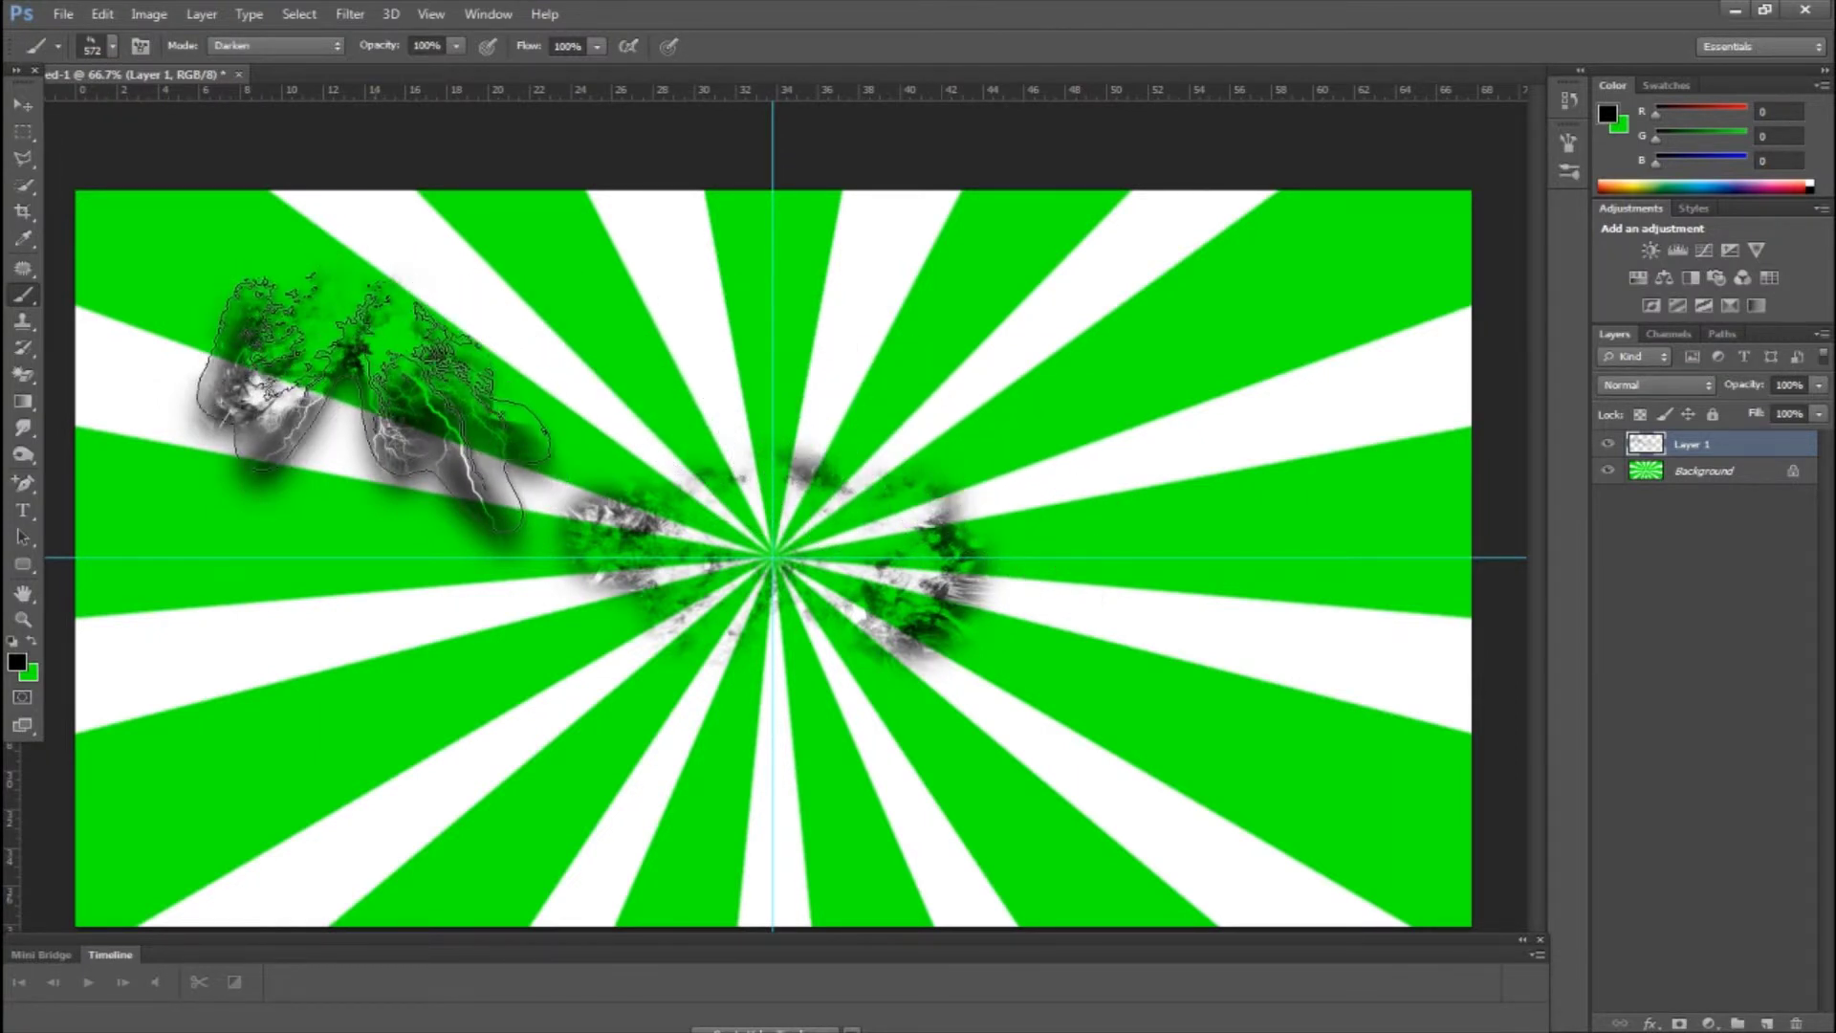
{"action": "key", "text": "ctrl+alt+z"}
{"action": "key", "text": "ctrl+alt+z"}
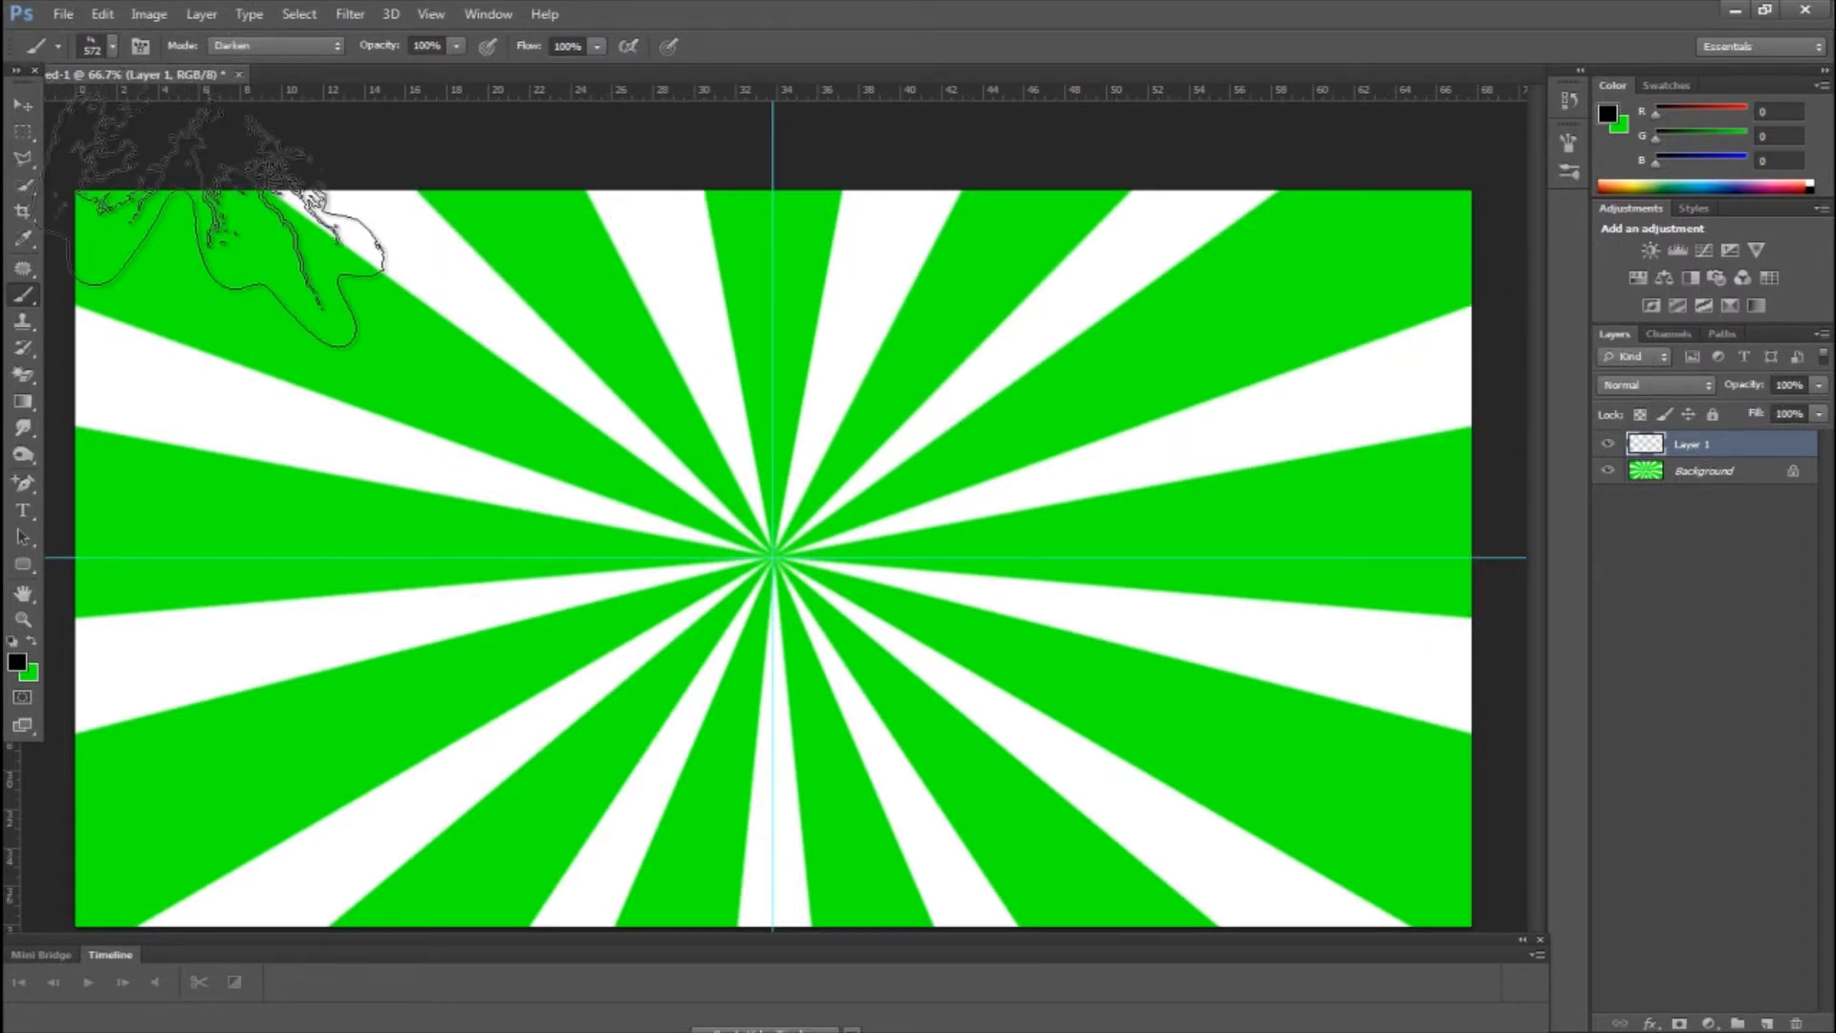
Add another new layer and set the foreground colour to dark grey, RGB 34, 31, 31, for the Gradient tool.
{"action": "left_click", "coordinate": [1767, 1023]}
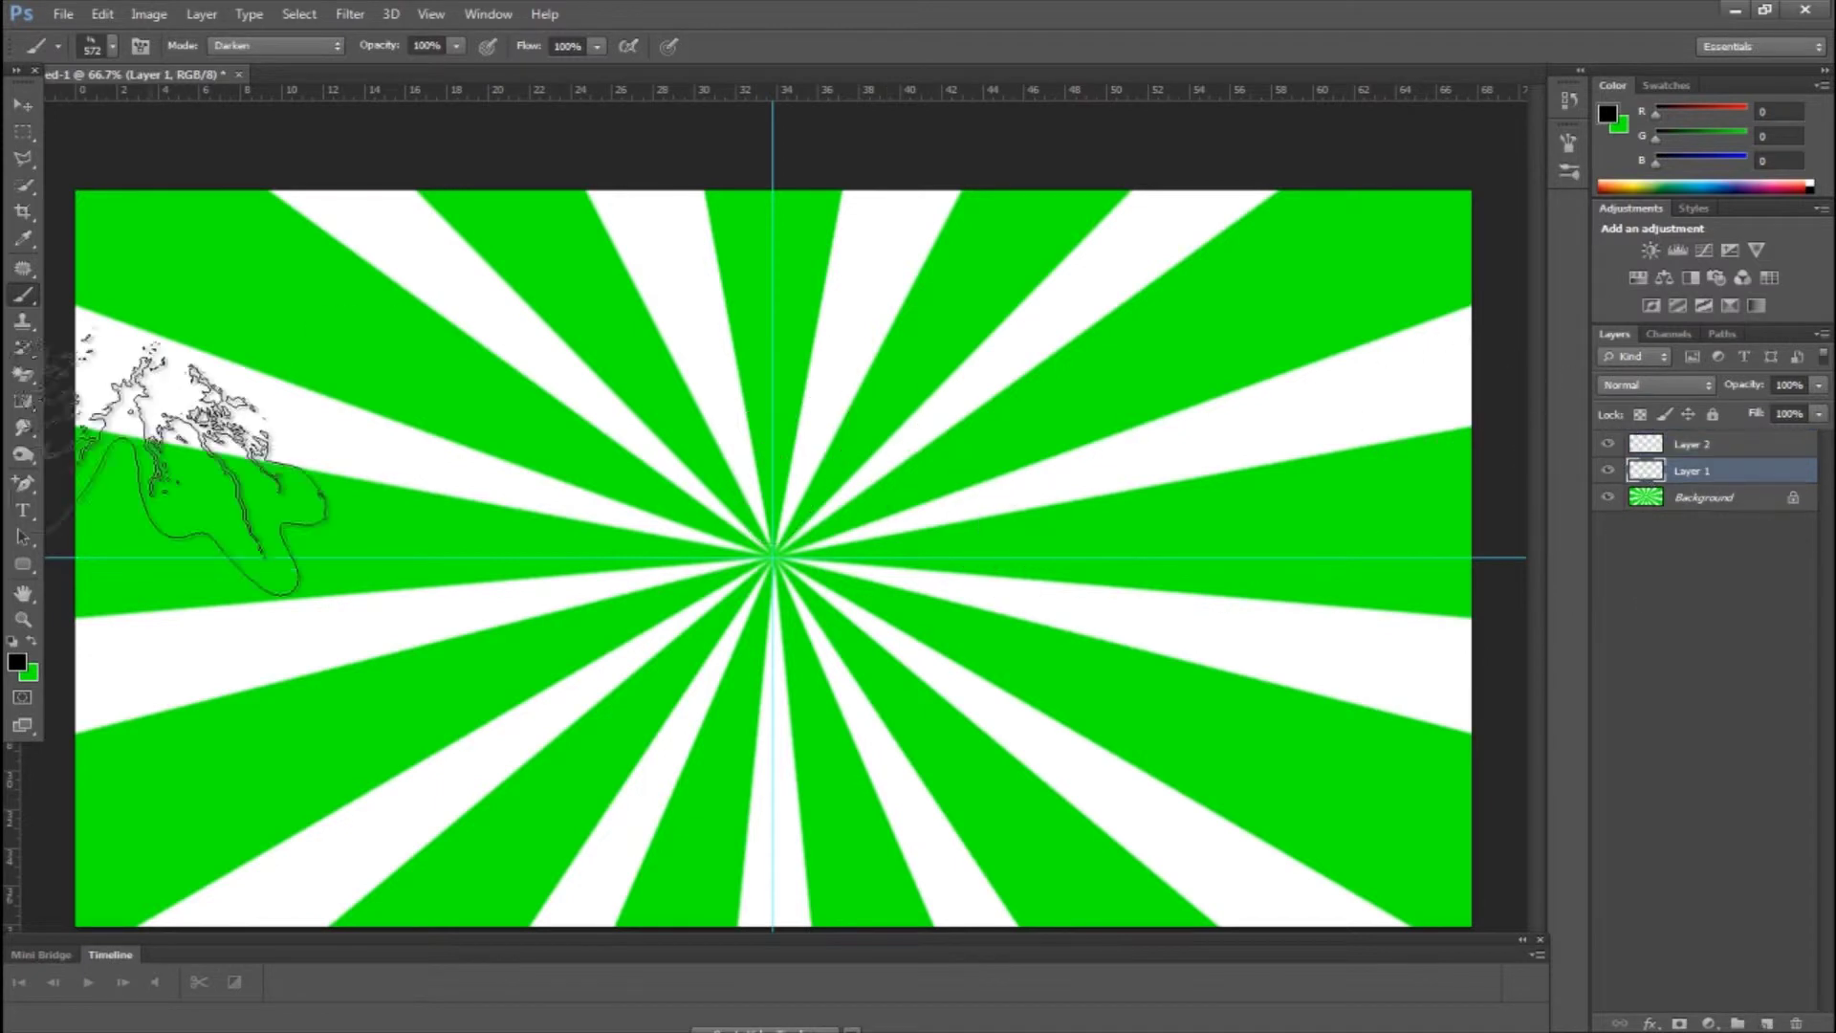
{"action": "left_click", "coordinate": [23, 402]}
{"action": "left_click", "coordinate": [31, 641]}
{"action": "left_click", "coordinate": [17, 660]}
{"action": "mouse_move", "coordinate": [920, 508]}
{"action": "left_mouse_down"}
{"action": "mouse_move", "coordinate": [943, 460]}
{"action": "mouse_move", "coordinate": [942, 491]}
{"action": "left_mouse_up"}
{"action": "left_click", "coordinate": [1433, 253]}
Draw a radial gradient on Layer 1 from the guides' crossing, and duplicate the Background layer with the copy above Layer 1.
{"action": "left_click_drag", "start_coordinate": [773, 558], "coordinate": [244, 264]}
{"action": "key", "text": "v"}
{"action": "right_click", "coordinate": [1702, 497]}
{"action": "left_click", "coordinate": [1663, 536]}
{"action": "key", "text": "Return"}
{"action": "left_click_drag", "start_coordinate": [1646, 524], "coordinate": [1659, 473]}
{"action": "right_click", "coordinate": [1659, 470]}
{"action": "left_click", "coordinate": [1655, 459]}
{"action": "right_click", "coordinate": [1655, 467]}
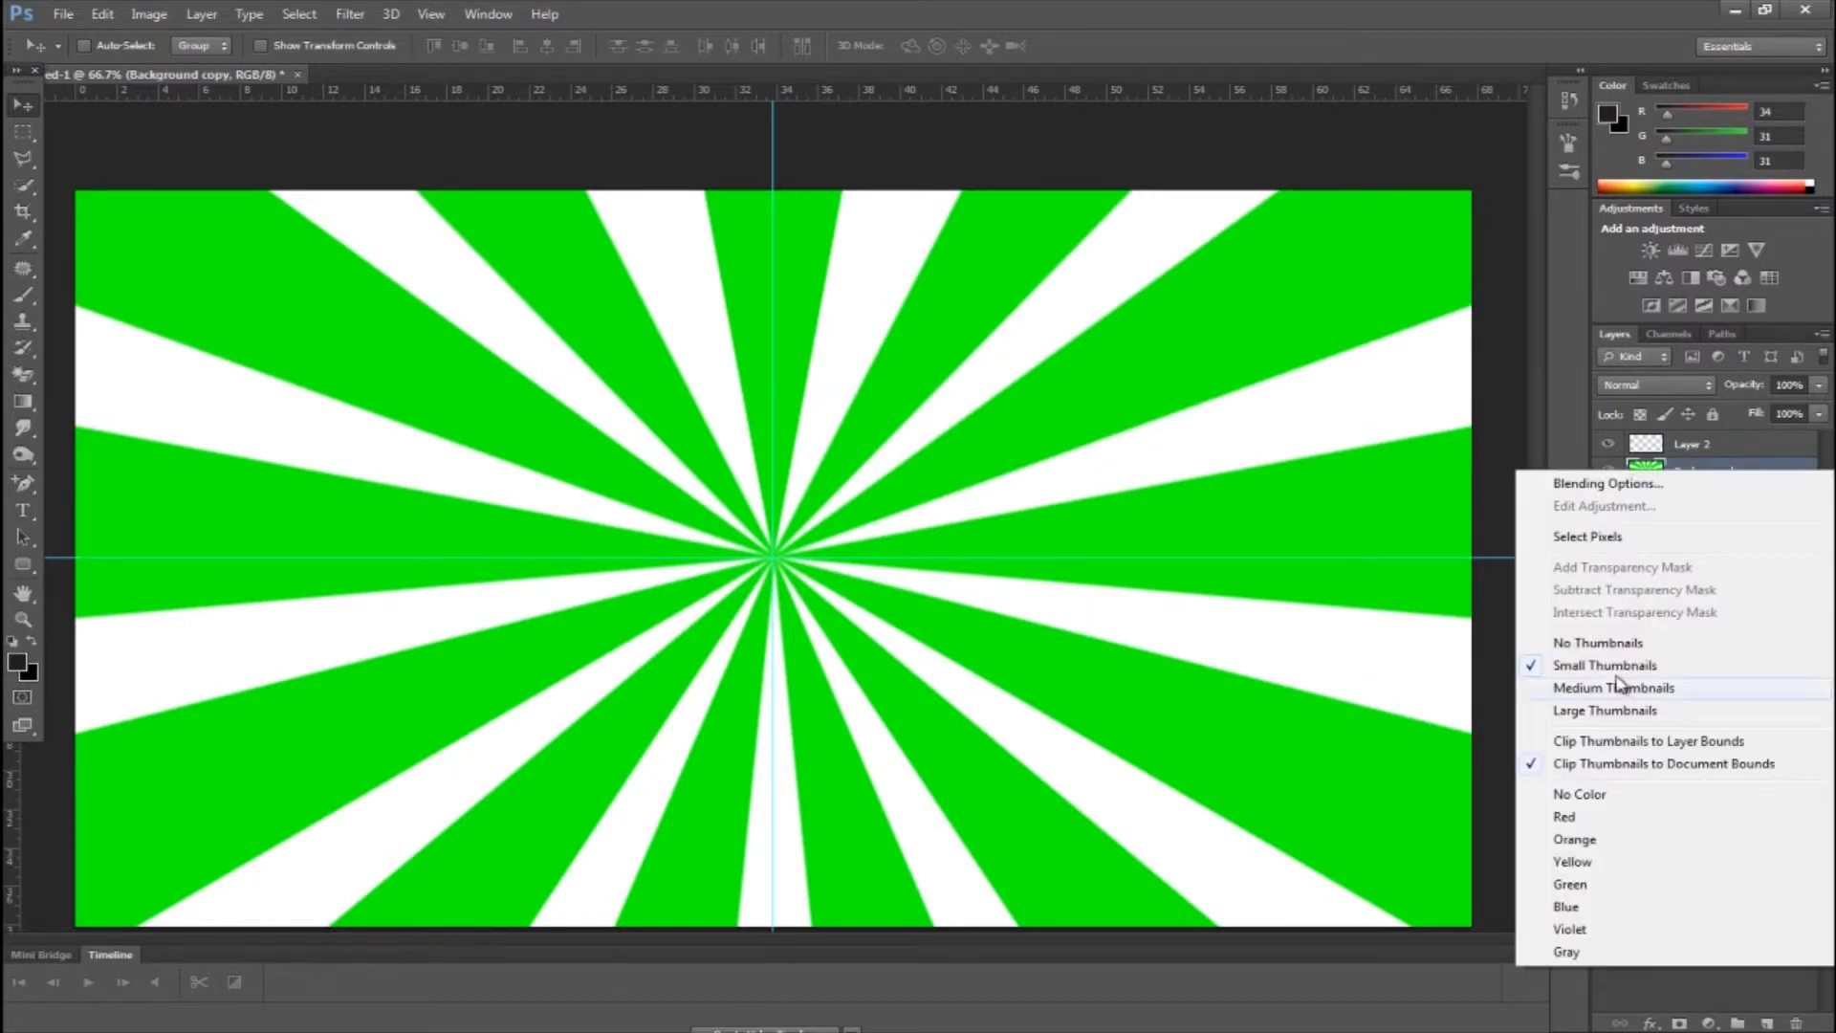
{"action": "key", "text": "Escape"}
Move Layer 1 above the Background copy in the layer order.
{"action": "right_click", "coordinate": [1740, 478]}
{"action": "left_click", "coordinate": [1693, 499]}
{"action": "right_click", "coordinate": [1667, 498]}
{"action": "right_click", "coordinate": [1711, 471]}
{"action": "left_click", "coordinate": [1549, 496]}
{"action": "left_click_drag", "start_coordinate": [1665, 499], "coordinate": [1665, 468]}
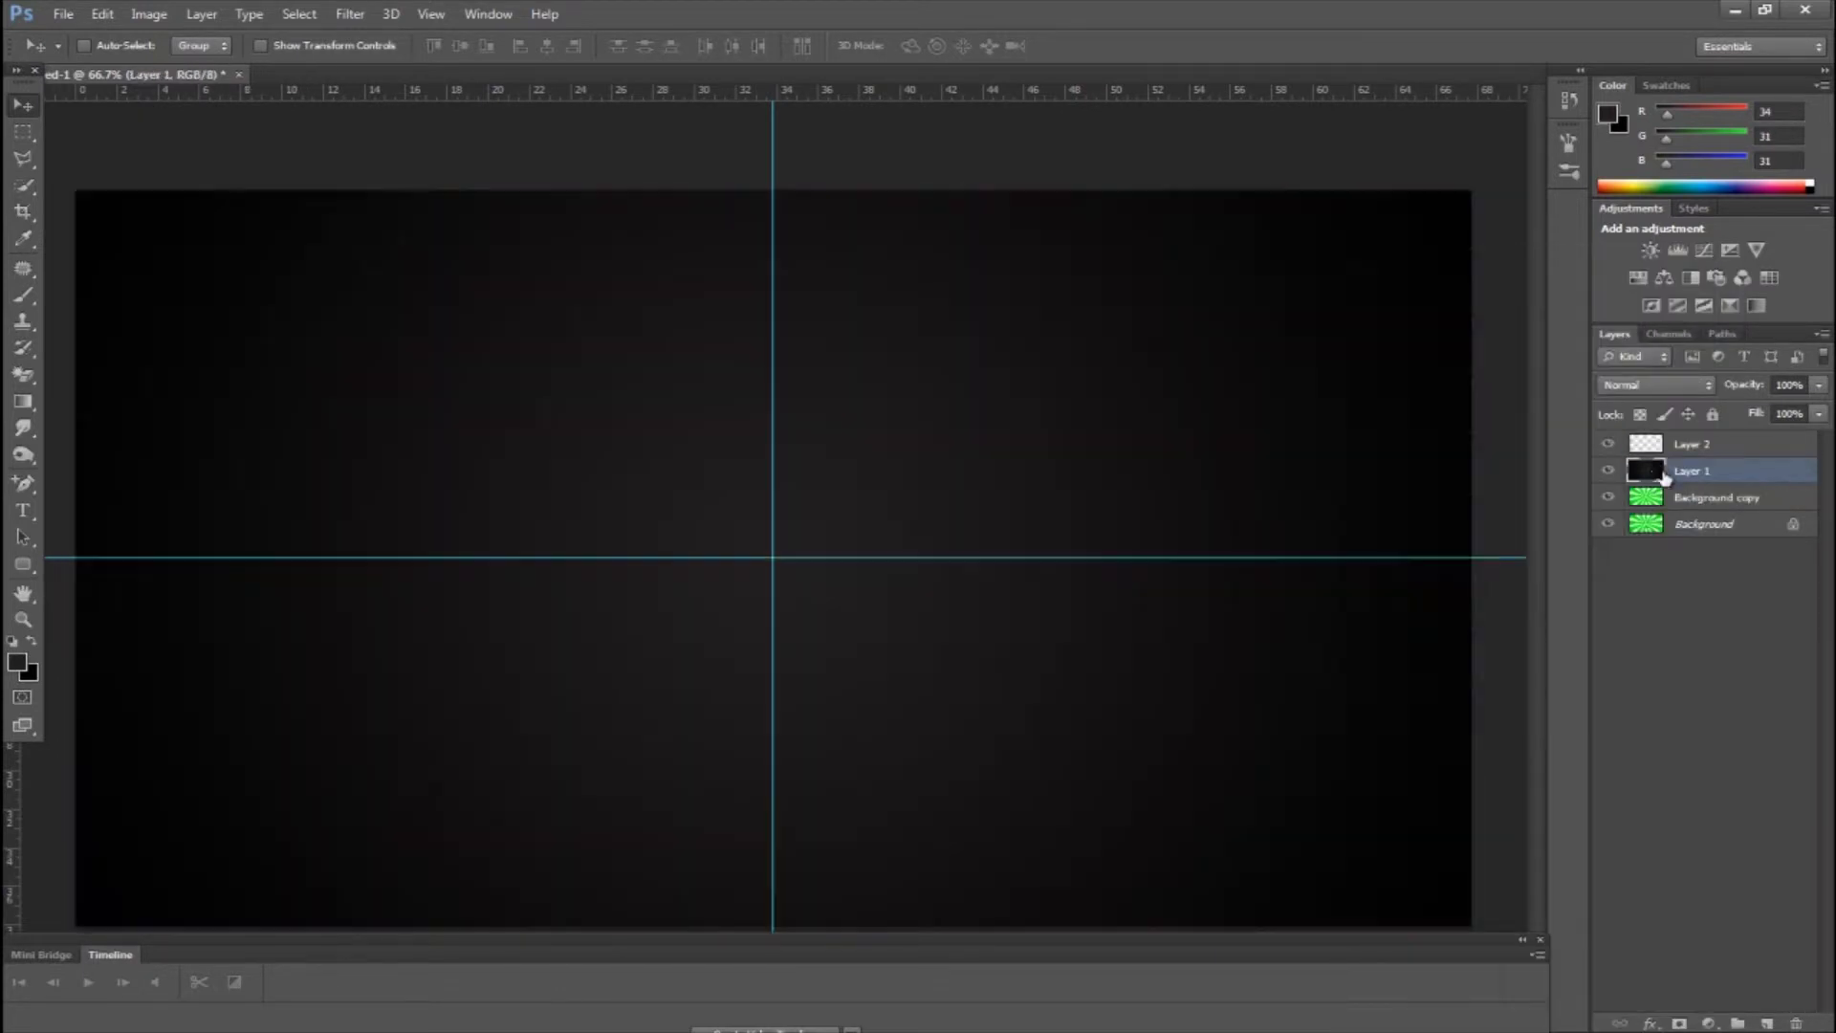
Delete Layer 1 and the Background copy layer.
{"action": "right_click", "coordinate": [1668, 473]}
{"action": "left_click", "coordinate": [1649, 498]}
{"action": "right_click", "coordinate": [1668, 474]}
{"action": "key", "text": "Escape"}
{"action": "key", "text": "Delete"}
{"action": "key", "text": "Delete"}
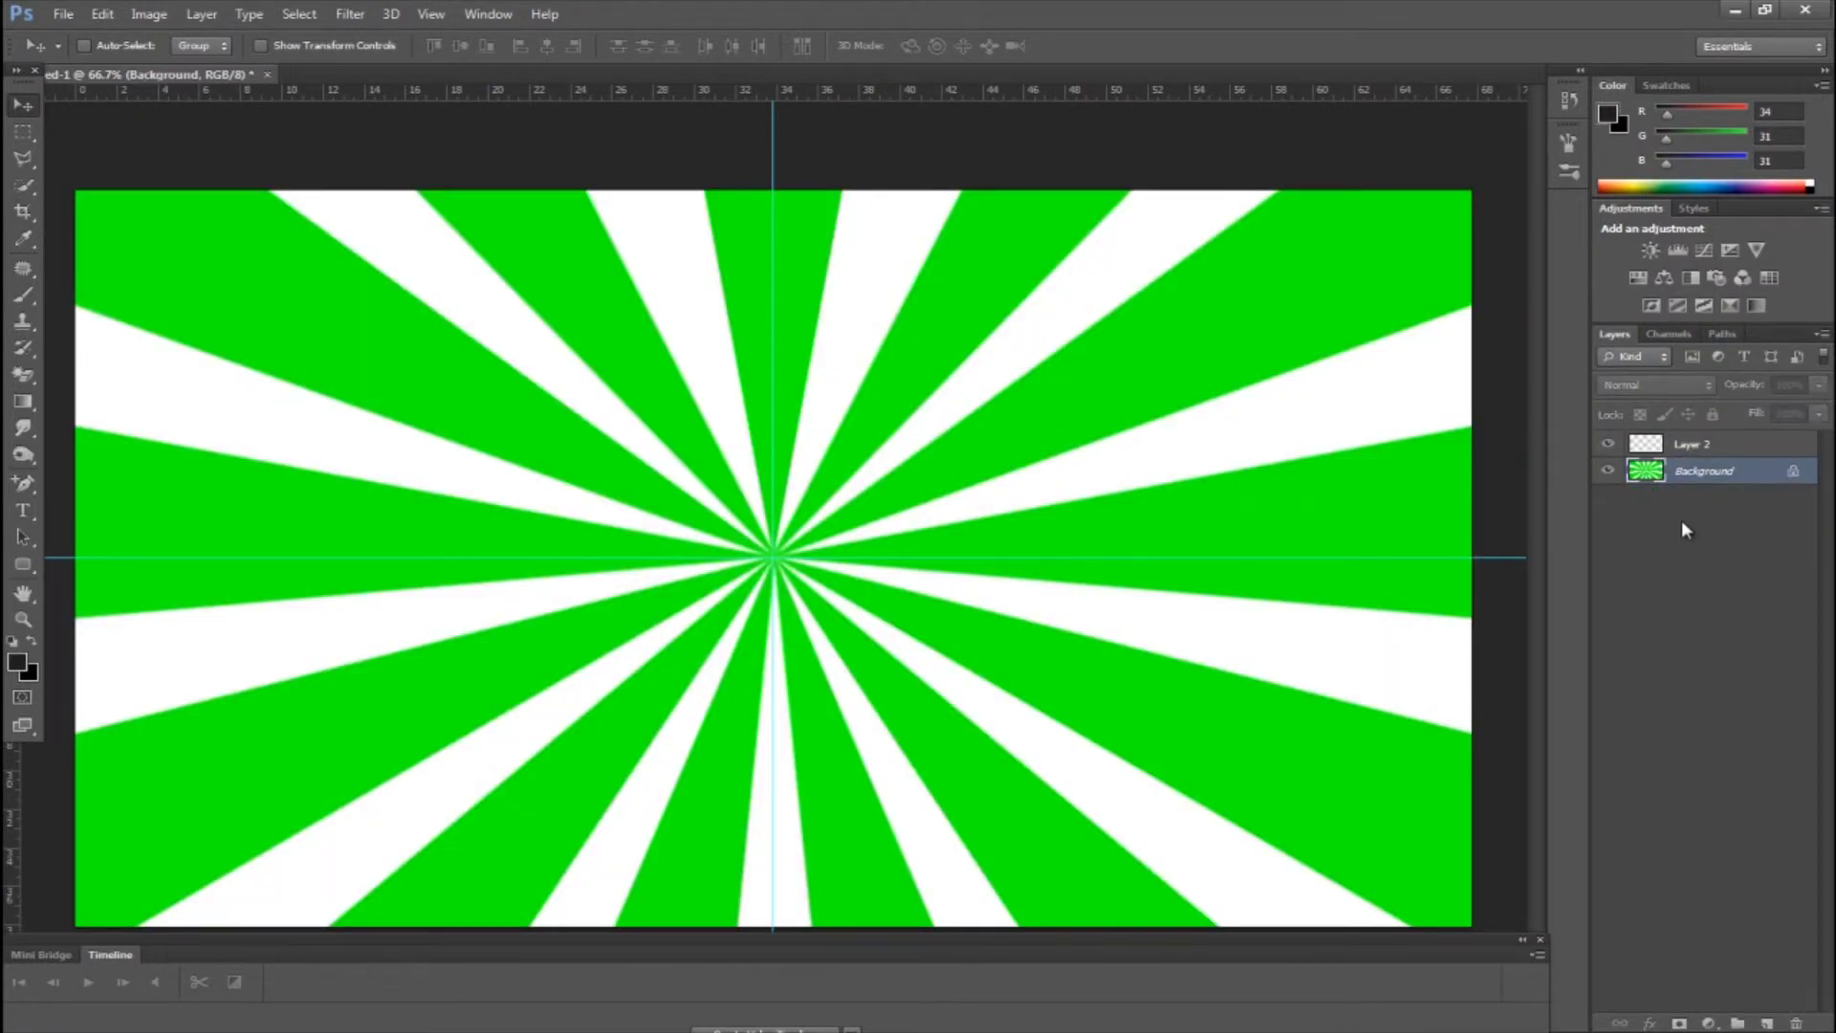
Draw a dark-grey-to-black radial gradient on Layer 2 from the guides' crossing to the canvas's upper-left corner.
{"action": "left_click", "coordinate": [1665, 449]}
{"action": "left_click", "coordinate": [23, 402]}
{"action": "left_click_drag", "start_coordinate": [772, 558], "coordinate": [56, 184]}
{"action": "left_click", "coordinate": [24, 106]}
Add a new layer and set the foreground colour to pure blue, RGB 0, 0, 255.
{"action": "left_click", "coordinate": [1767, 1023]}
{"action": "left_click", "coordinate": [17, 662]}
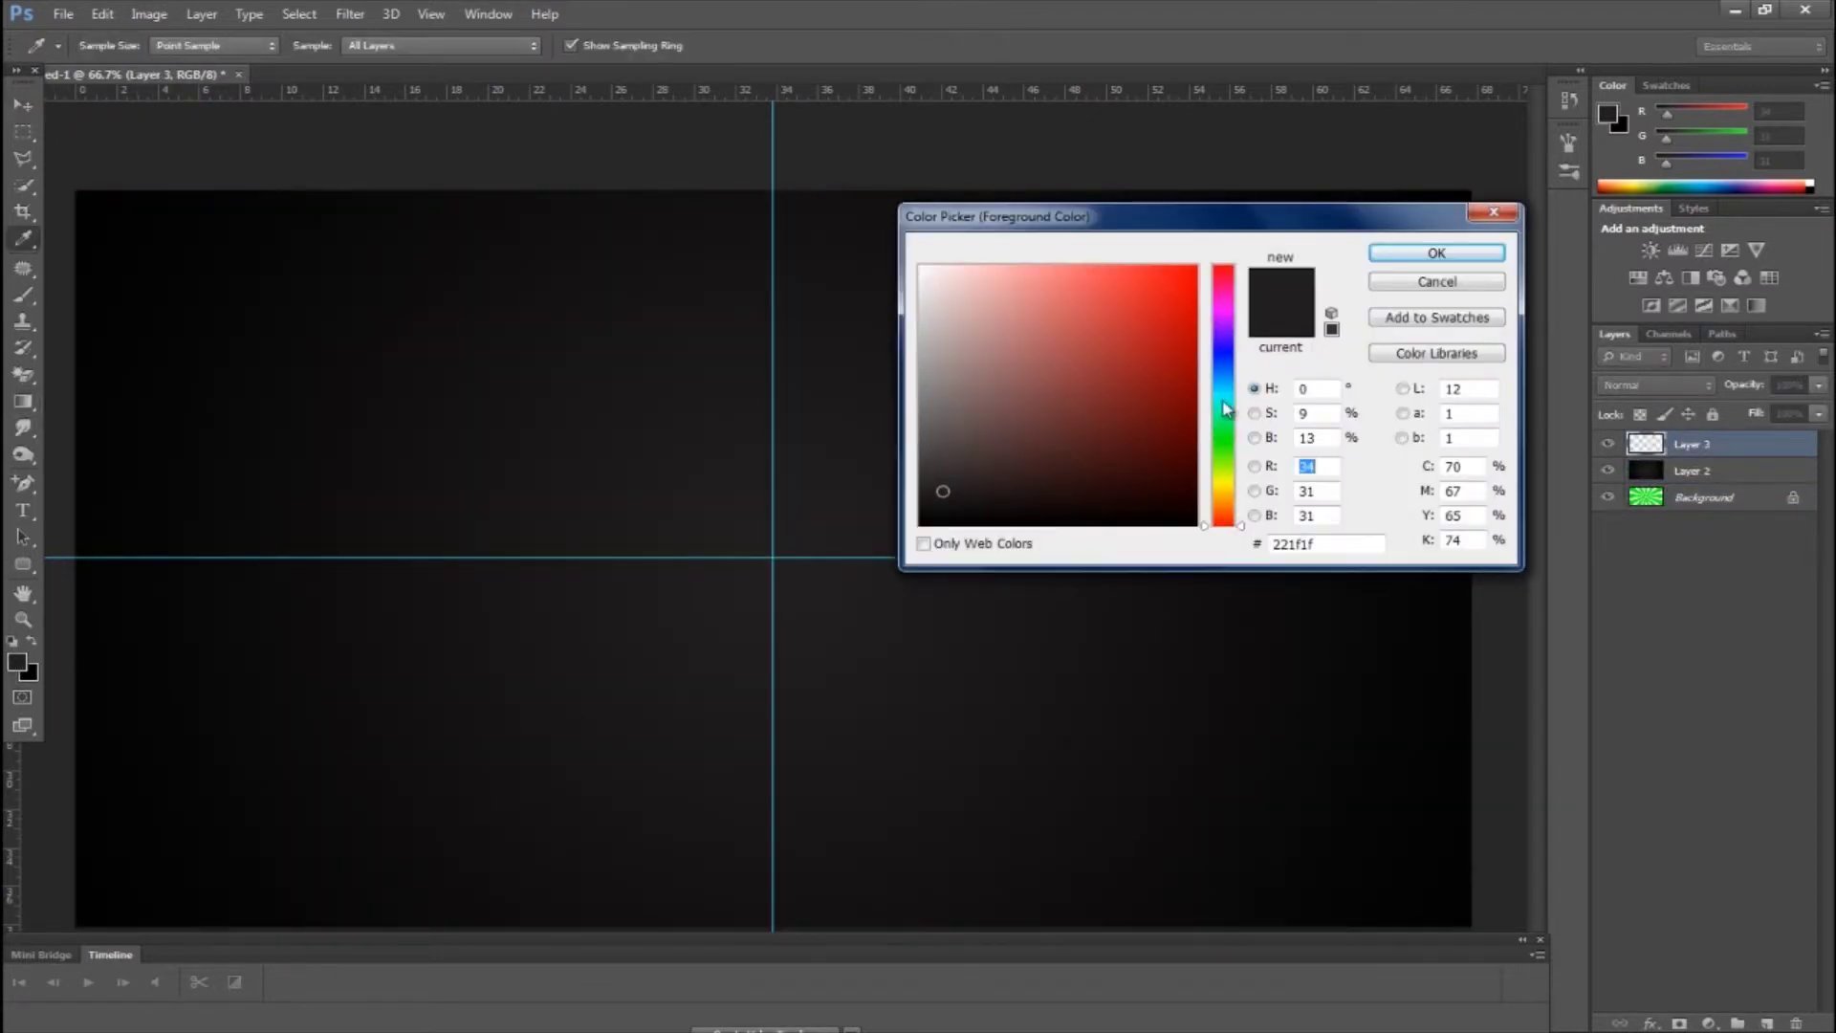
{"action": "left_click", "coordinate": [1224, 353]}
{"action": "left_click", "coordinate": [1207, 269]}
{"action": "left_click", "coordinate": [1420, 257]}
Stamp the 2912 px sunburst brush in blue on Layer 3 at the guides' crossing.
{"action": "left_click", "coordinate": [23, 295]}
{"action": "left_click", "coordinate": [58, 46]}
{"action": "left_click", "coordinate": [112, 45]}
{"action": "scroll", "coordinate": [182, 263], "scroll_direction": "up", "scroll_amount": 3}
{"action": "scroll", "coordinate": [119, 291], "scroll_direction": "up", "scroll_amount": 5}
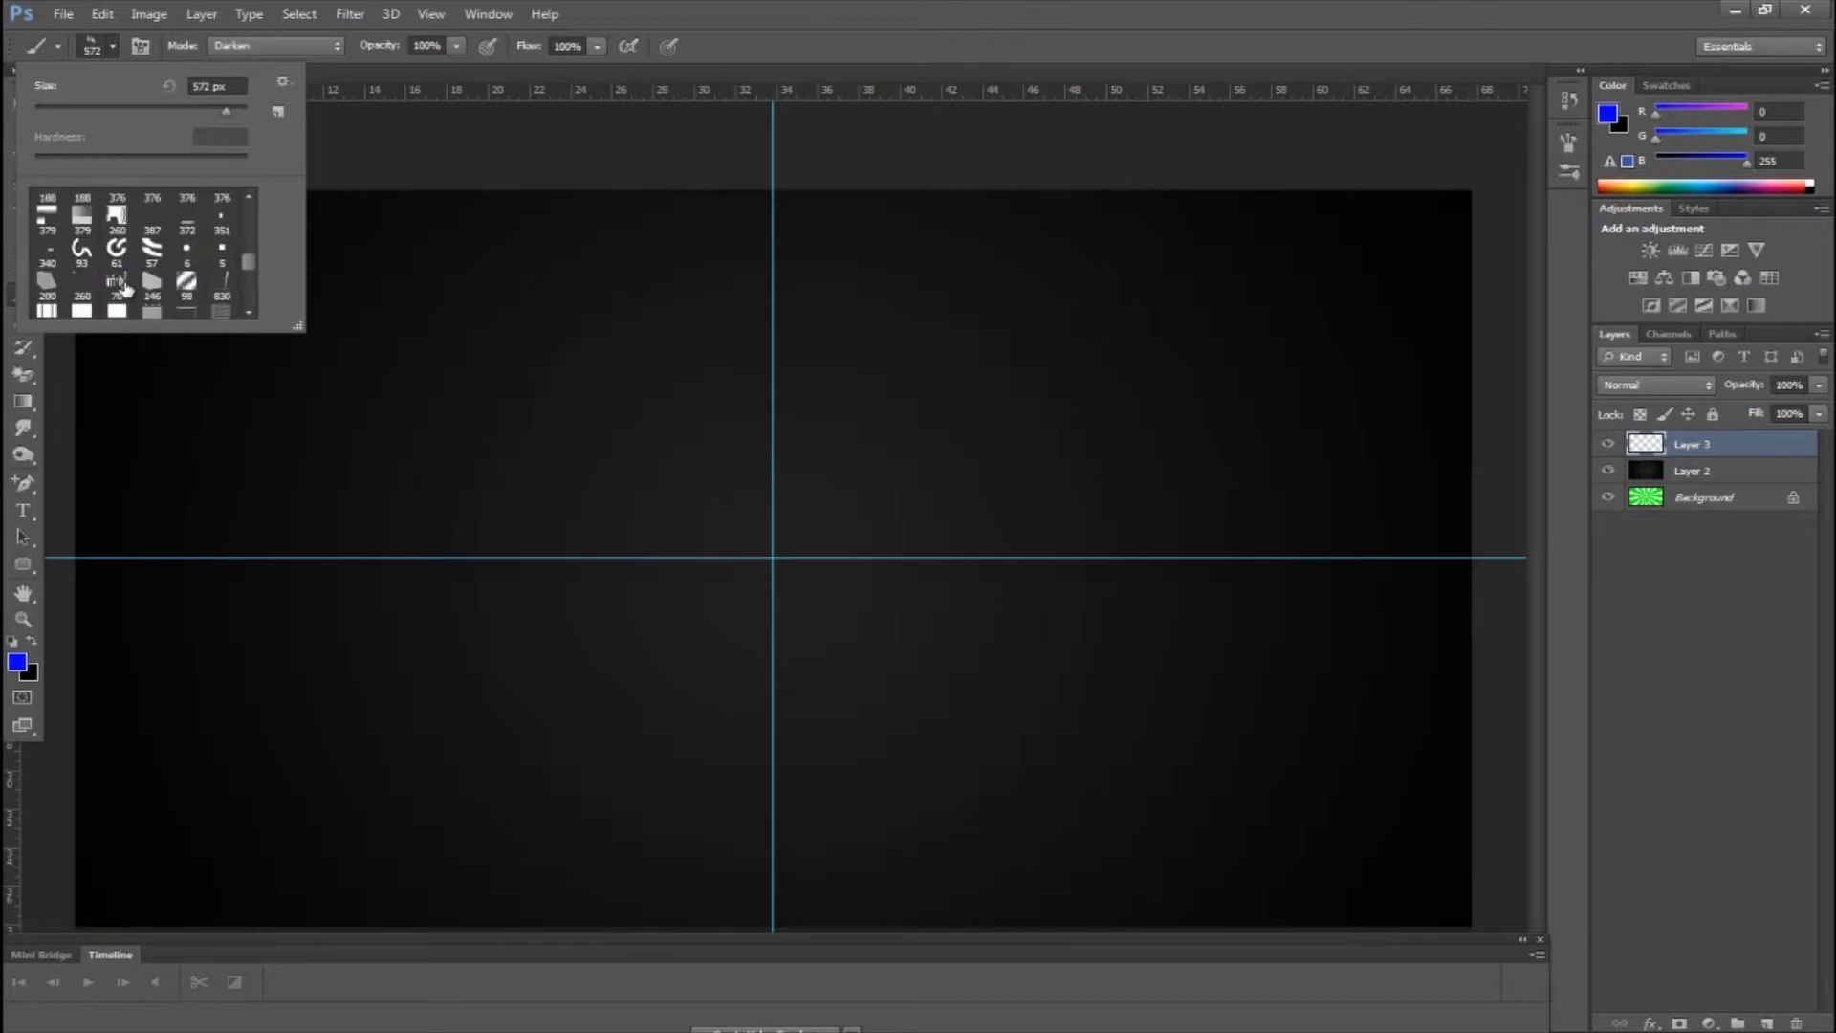
{"action": "left_click", "coordinate": [152, 265]}
{"action": "left_click", "coordinate": [773, 557]}
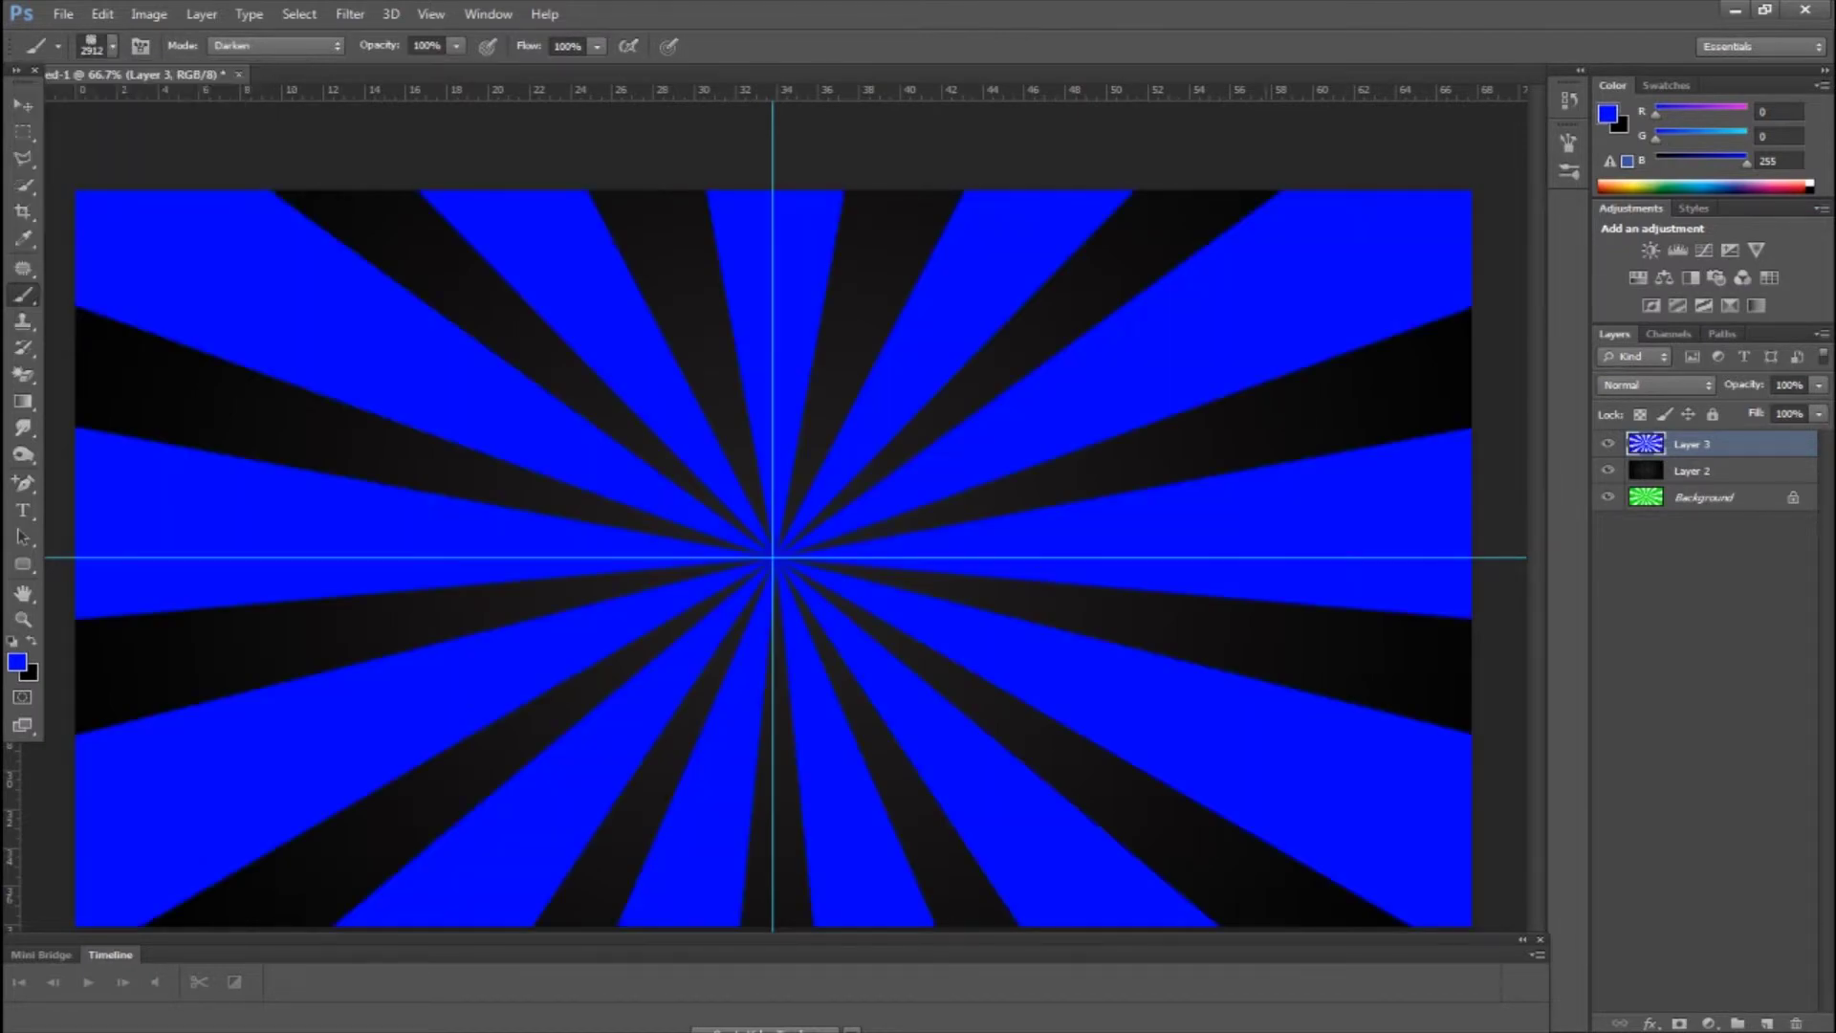
Duplicate Layer 2 and move the copy above the blue sunburst on Layer 3.
{"action": "left_click", "coordinate": [23, 106]}
{"action": "right_click", "coordinate": [1694, 469]}
{"action": "left_click", "coordinate": [1468, 325]}
{"action": "left_click", "coordinate": [1097, 323]}
{"action": "left_click_drag", "start_coordinate": [1703, 472], "coordinate": [1672, 446]}
{"action": "right_click", "coordinate": [1705, 443]}
{"action": "left_click", "coordinate": [1485, 499]}
{"action": "right_click", "coordinate": [1689, 444]}
{"action": "left_click", "coordinate": [1478, 497]}
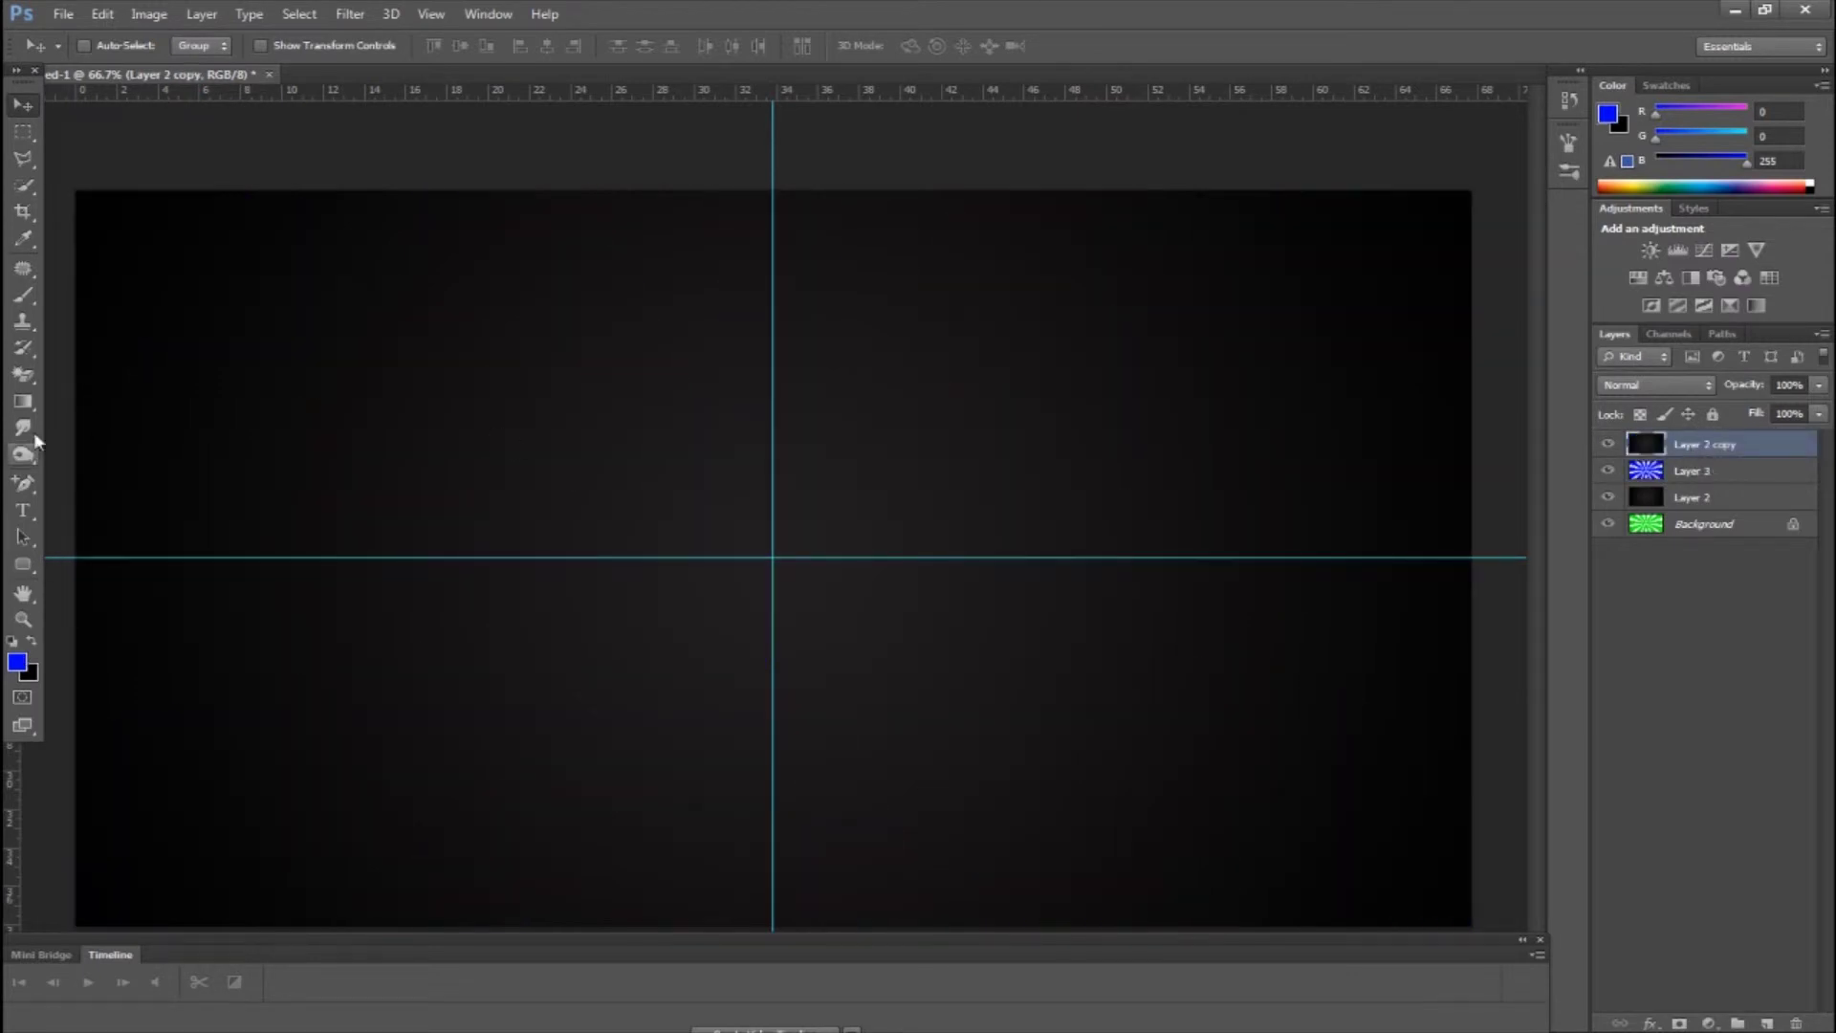
Draw a blue-to-black radial gradient on Layer 2 copy and clip it to the sunburst on Layer 3.
{"action": "key", "text": "g"}
{"action": "left_click_drag", "start_coordinate": [111, 242], "coordinate": [771, 558]}
{"action": "right_click", "coordinate": [1698, 443]}
{"action": "left_click", "coordinate": [1477, 495]}
{"action": "key", "text": "v"}
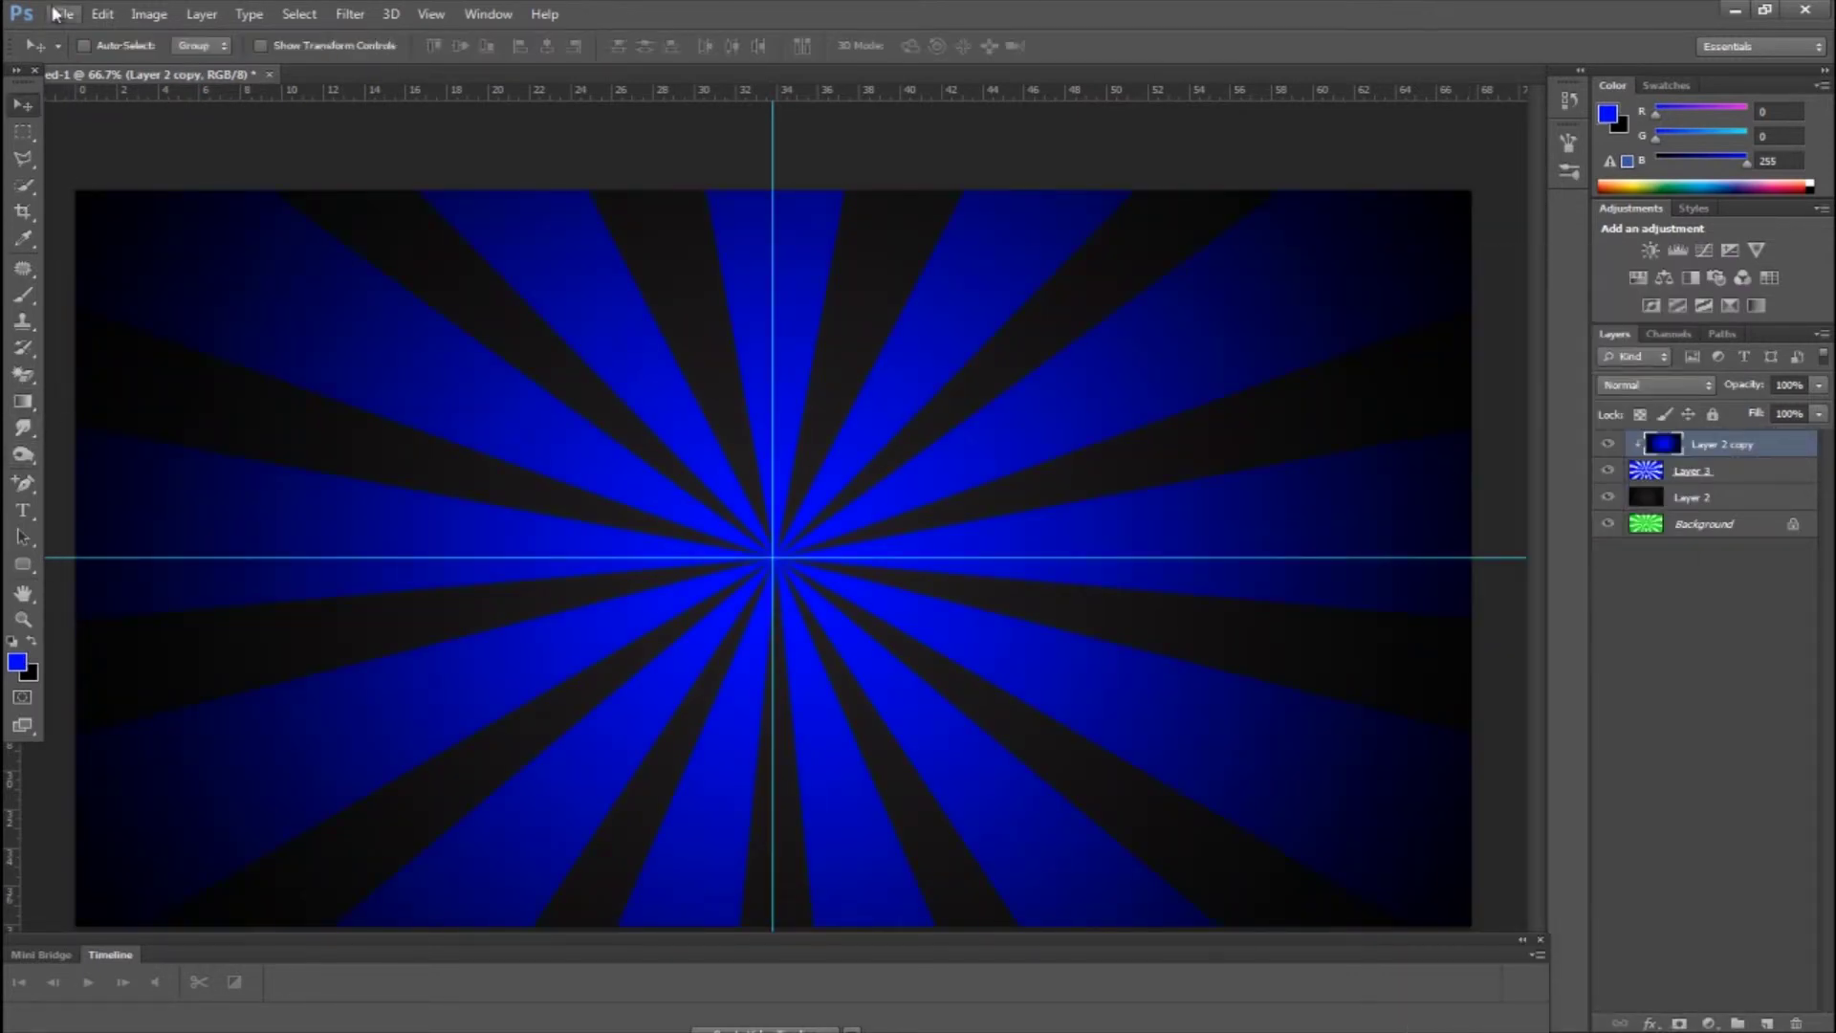
Place the photoshop logo image from the Pictures library into the document.
{"action": "left_click", "coordinate": [57, 14]}
{"action": "left_click", "coordinate": [94, 355]}
{"action": "left_click", "coordinate": [603, 396]}
{"action": "double_click", "coordinate": [755, 320]}
{"action": "left_click_drag", "start_coordinate": [1188, 300], "coordinate": [1197, 488]}
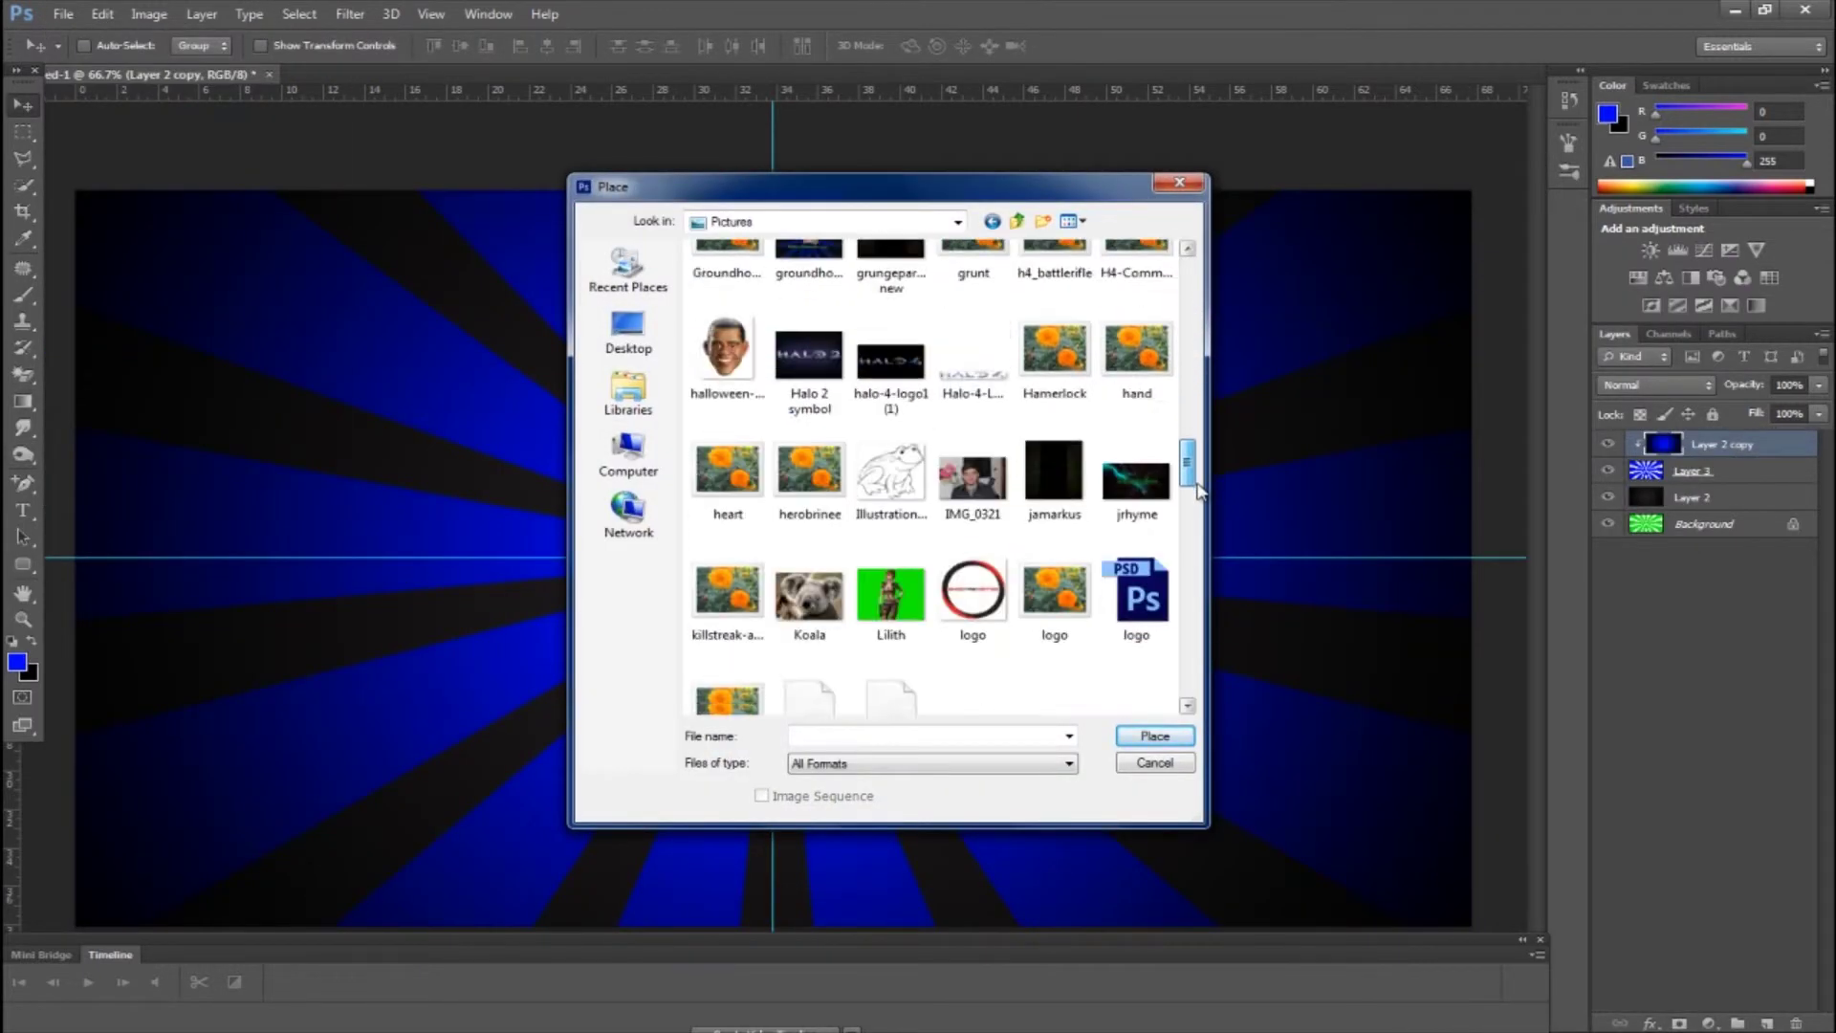
{"action": "scroll", "coordinate": [1191, 555], "scroll_direction": "down", "scroll_amount": 15}
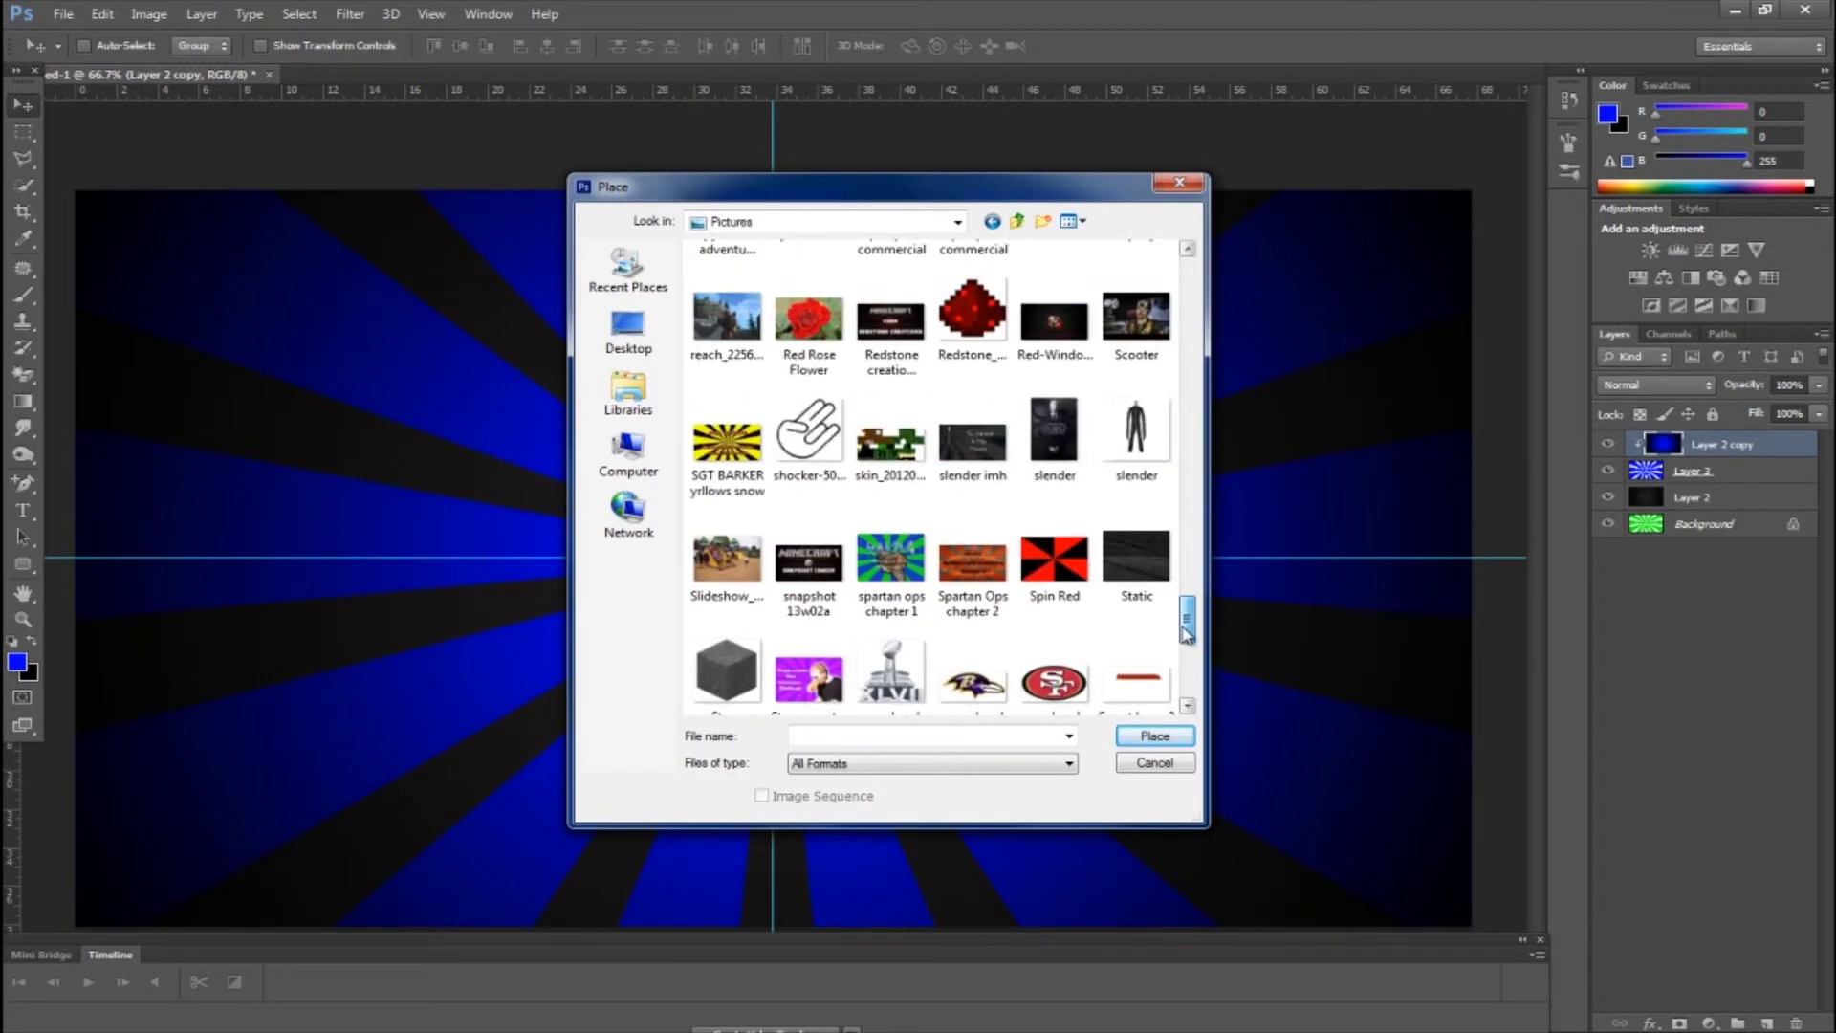
{"action": "left_click_drag", "start_coordinate": [1185, 633], "coordinate": [1186, 585]}
{"action": "double_click", "coordinate": [1138, 413]}
Enlarge the placed logo slightly around the canvas centre, apply the placement and rasterize the logo layer.
{"action": "left_click_drag", "start_coordinate": [880, 456], "coordinate": [912, 429]}
{"action": "left_click", "coordinate": [22, 106]}
{"action": "left_click", "coordinate": [806, 397]}
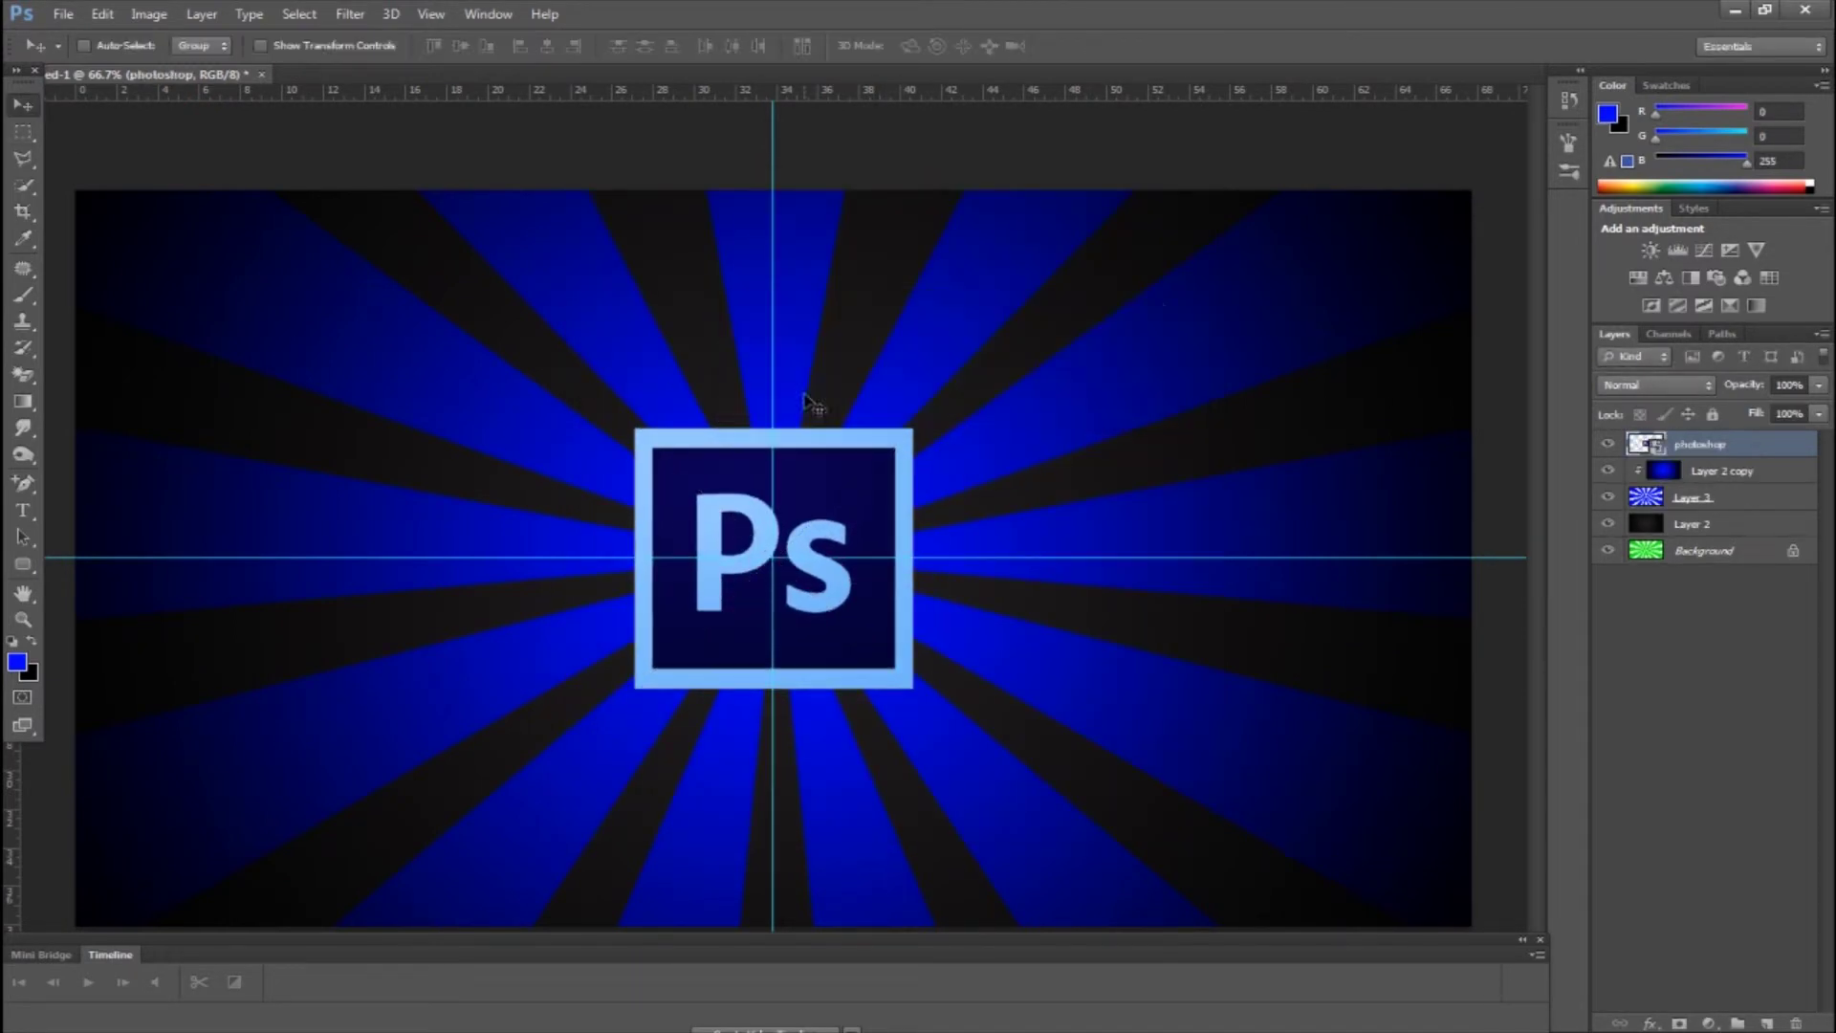
{"action": "right_click", "coordinate": [1697, 445]}
{"action": "left_click", "coordinate": [1463, 451]}
Add a new layer and stamp the 572 px abstract brush in black over the logo's lower edge.
{"action": "left_click", "coordinate": [1766, 1023]}
{"action": "left_click", "coordinate": [23, 295]}
{"action": "left_click", "coordinate": [111, 46]}
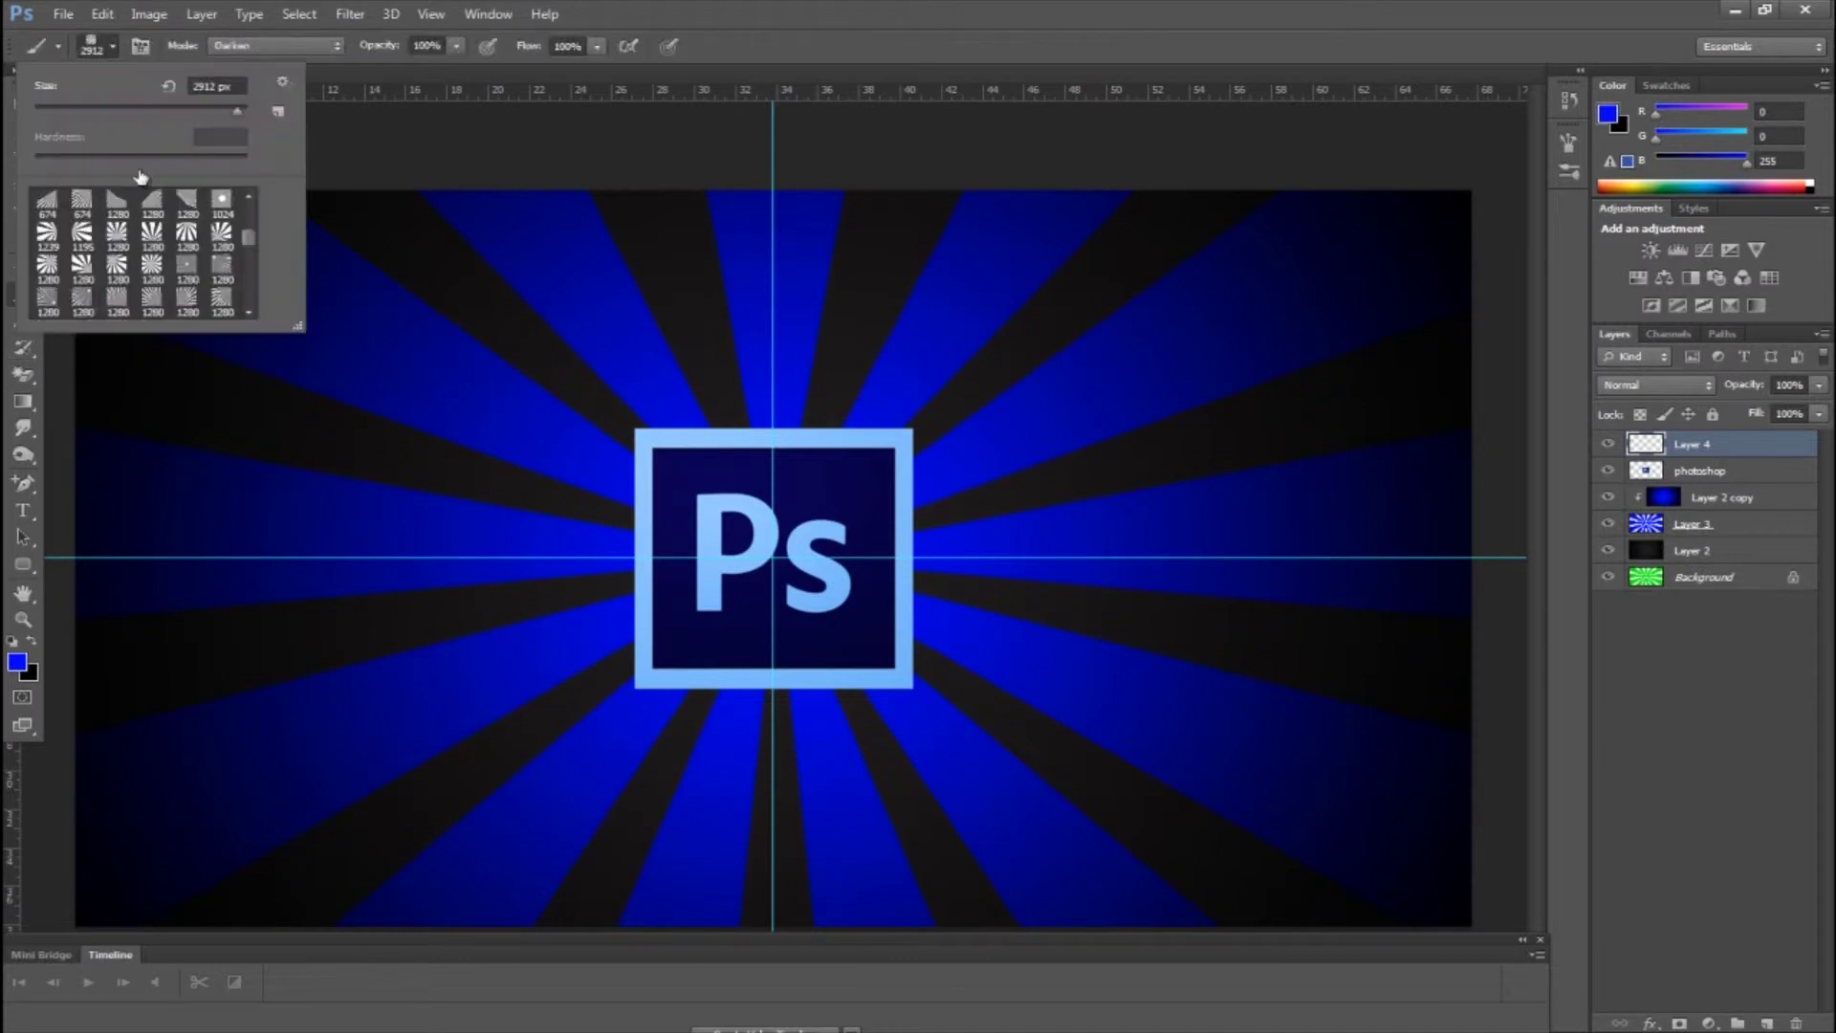
{"action": "left_click_drag", "start_coordinate": [249, 237], "coordinate": [250, 297]}
{"action": "left_click", "coordinate": [122, 296]}
{"action": "left_click", "coordinate": [813, 727]}
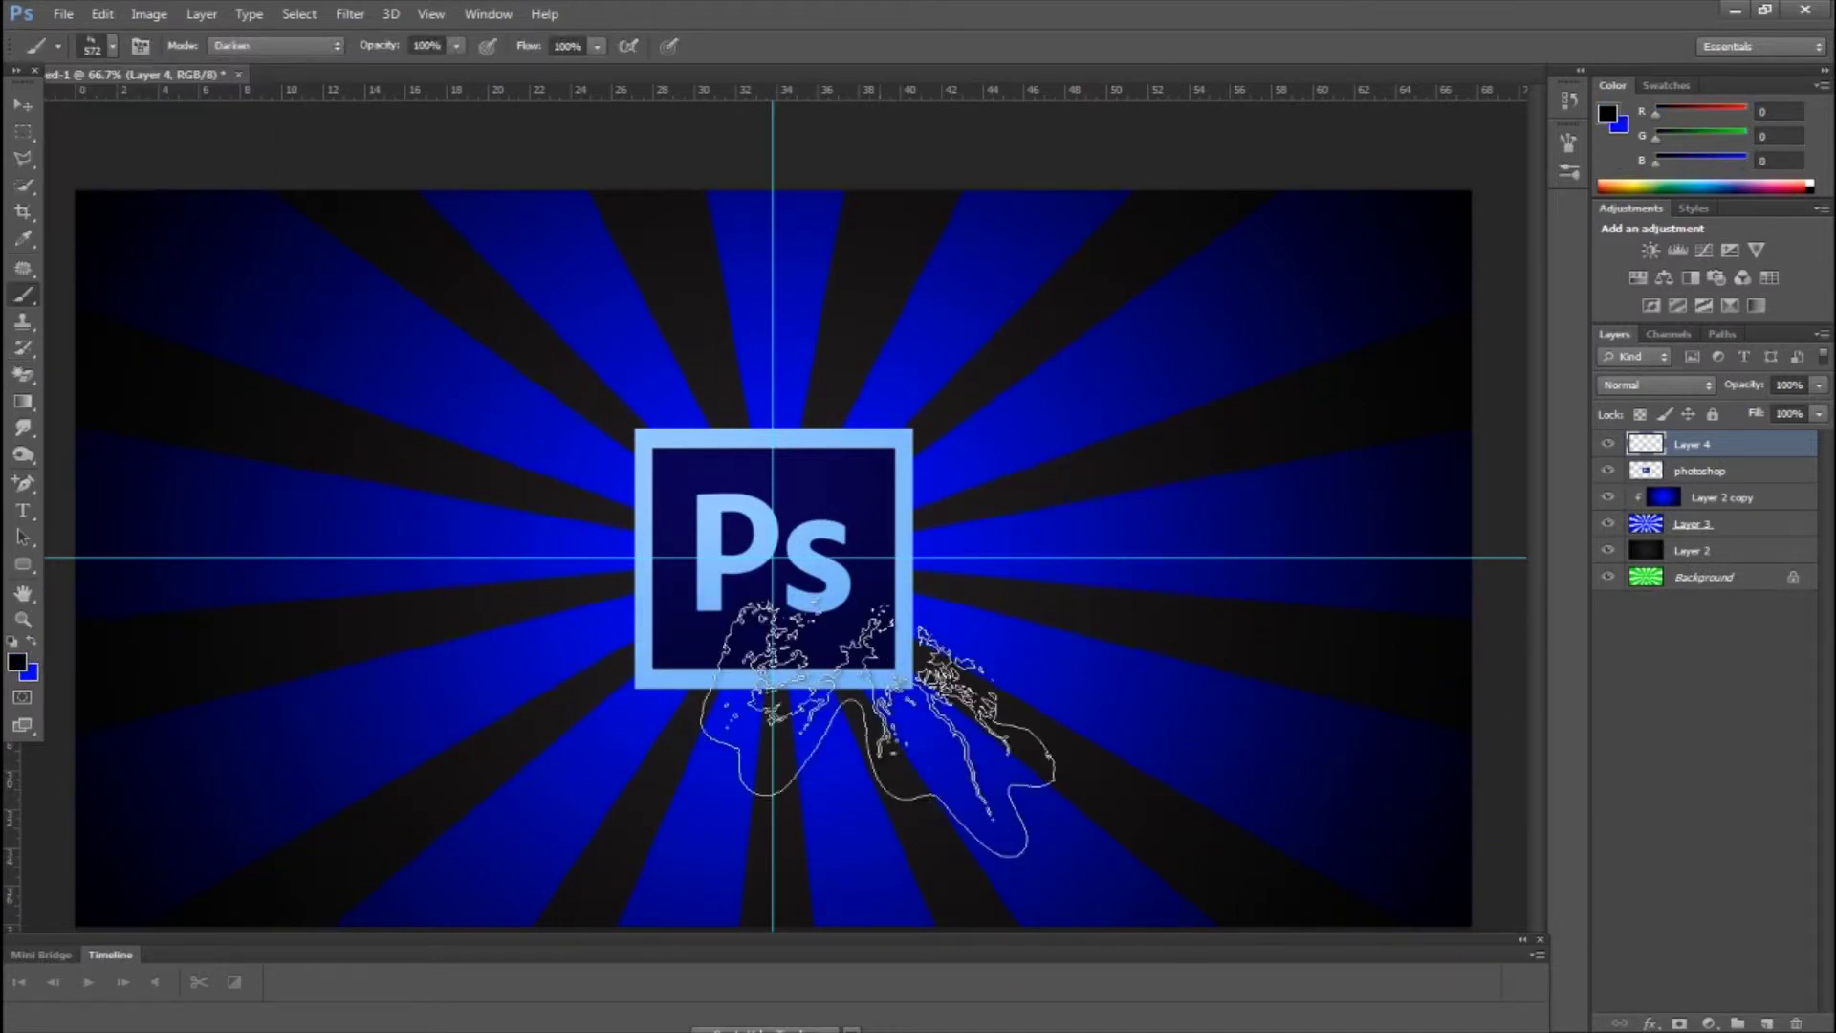
{"action": "left_click", "coordinate": [797, 745]}
Enlarge the black stamp with Free Transform, position it below the logo and move the photoshop layer above Layer 4.
{"action": "key", "text": "ctrl+t"}
{"action": "left_click_drag", "start_coordinate": [1005, 582], "coordinate": [1178, 443]}
{"action": "mouse_move", "coordinate": [899, 653]}
{"action": "left_mouse_down"}
{"action": "mouse_move", "coordinate": [846, 729]}
{"action": "mouse_move", "coordinate": [893, 709]}
{"action": "left_mouse_up"}
{"action": "left_click", "coordinate": [23, 105]}
{"action": "left_click", "coordinate": [835, 411]}
{"action": "left_click_drag", "start_coordinate": [1691, 440], "coordinate": [1691, 439]}
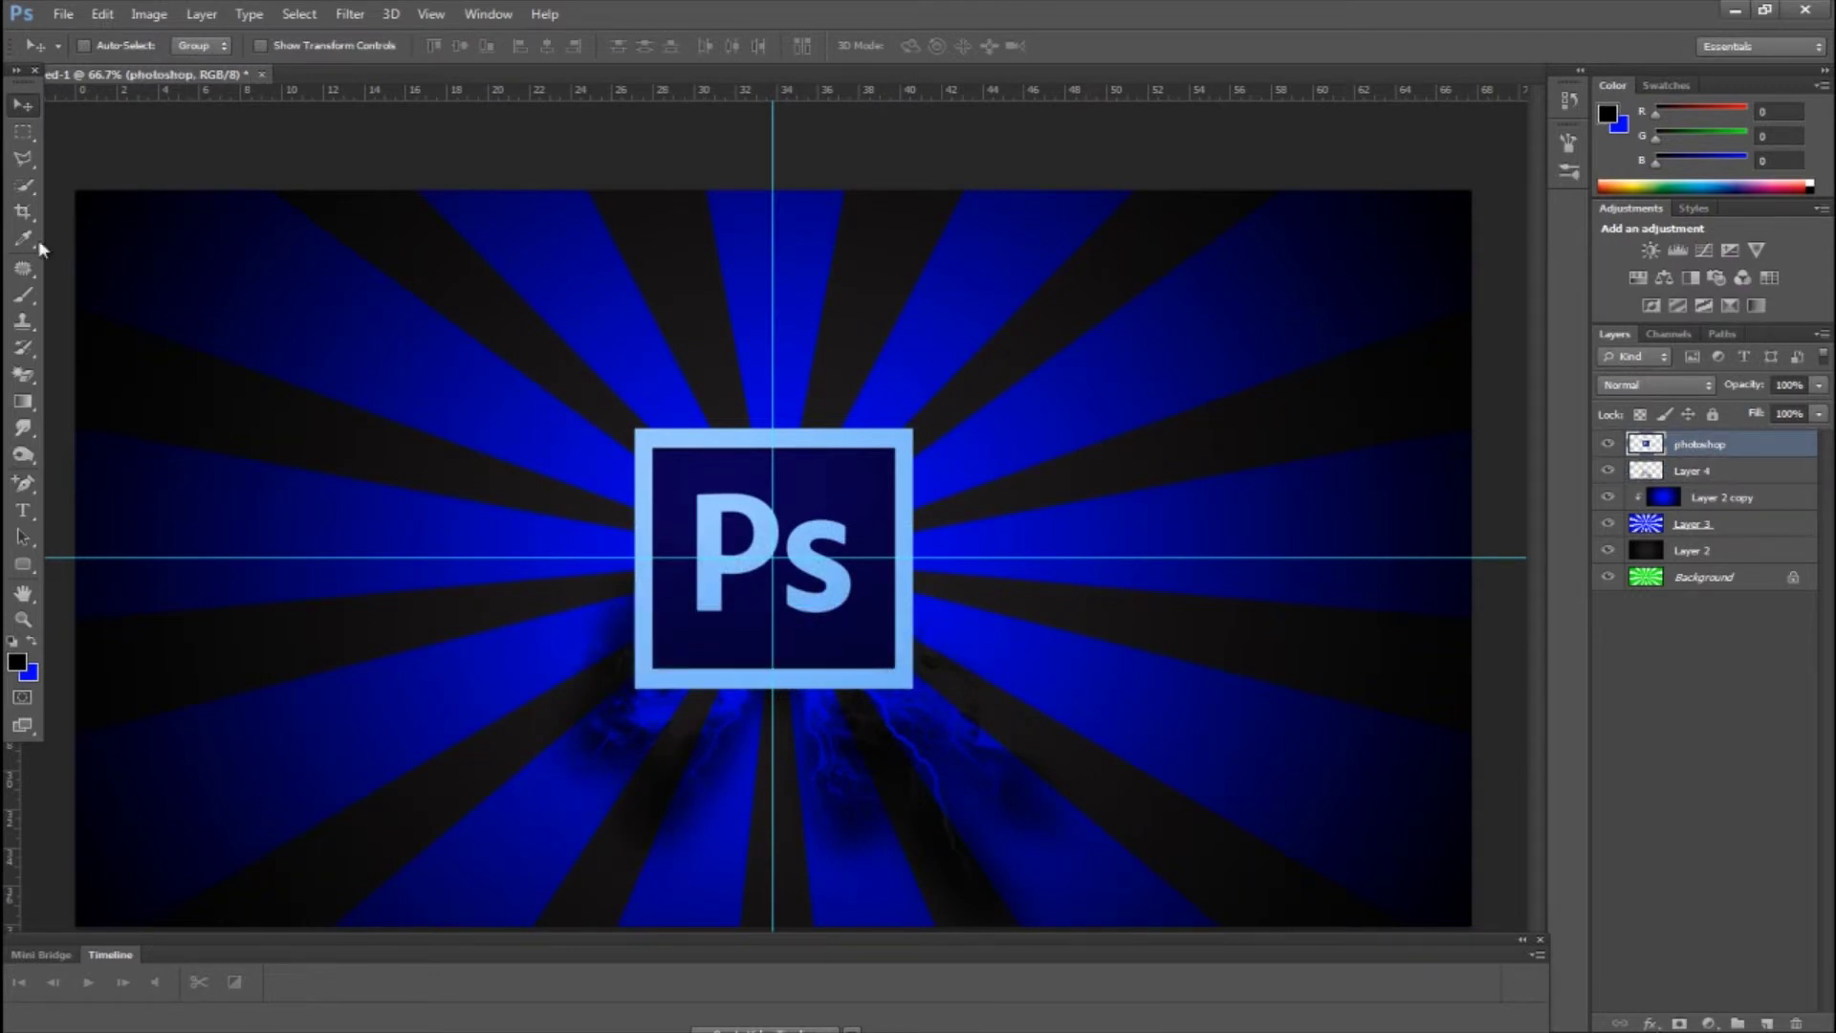
Choose the 627 px abstract brush for the Brush tool.
{"action": "left_click", "coordinate": [23, 295]}
{"action": "left_click", "coordinate": [109, 49]}
{"action": "left_click", "coordinate": [150, 271]}
Try stamping the 627 px brush on the photoshop layer beside the logo, and undo it.
{"action": "left_click", "coordinate": [412, 619]}
{"action": "left_click", "coordinate": [23, 106]}
{"action": "left_click_drag", "start_coordinate": [472, 516], "coordinate": [507, 514]}
{"action": "key", "text": "ctrl+alt+z"}
{"action": "key", "text": "ctrl+alt+z"}
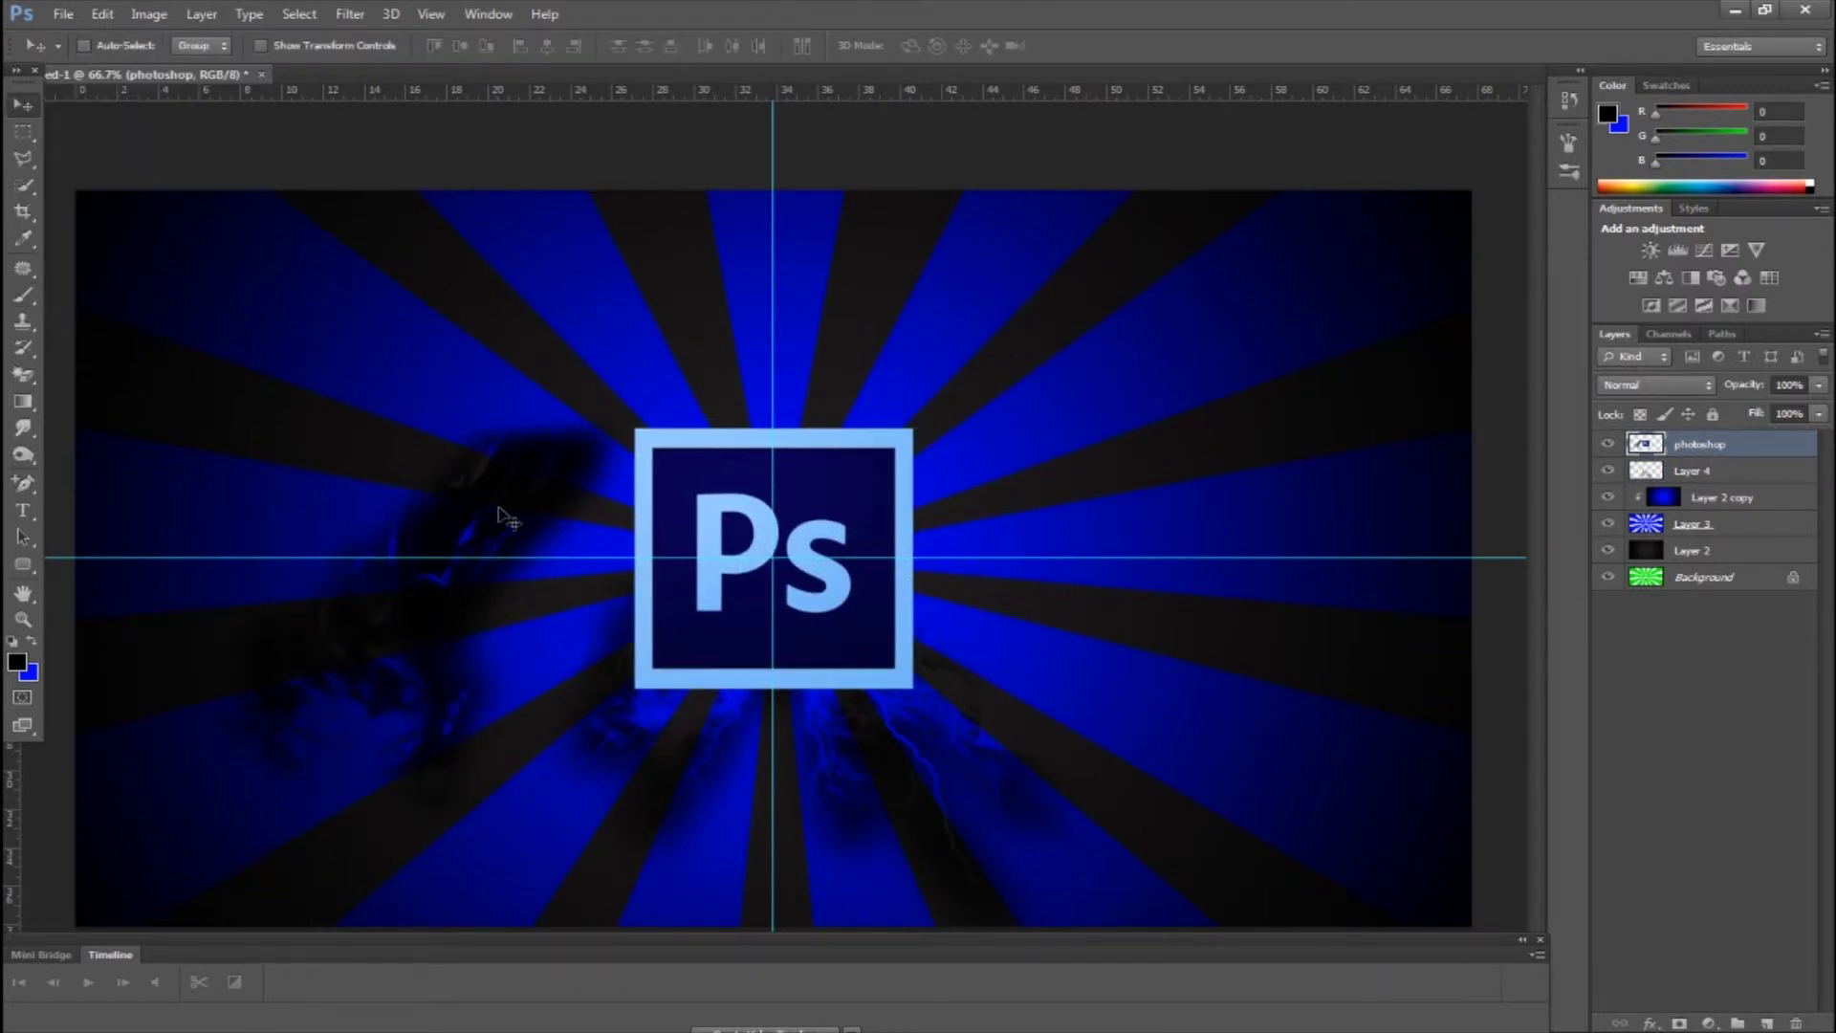
Add a new layer and stamp the 627 px brush in black on the canvas beside the logo's left edge.
{"action": "left_click", "coordinate": [1767, 1023]}
{"action": "left_click", "coordinate": [23, 296]}
{"action": "left_click", "coordinate": [381, 560]}
{"action": "left_click", "coordinate": [23, 105]}
Resize the stamp on Layer 5 with Free Transform, place it over the logo's right edge and apply.
{"action": "key", "text": "ctrl+t"}
{"action": "left_click_drag", "start_coordinate": [142, 340], "coordinate": [691, 591]}
{"action": "left_click_drag", "start_coordinate": [400, 521], "coordinate": [936, 429]}
{"action": "left_click", "coordinate": [23, 106]}
{"action": "left_click", "coordinate": [847, 386]}
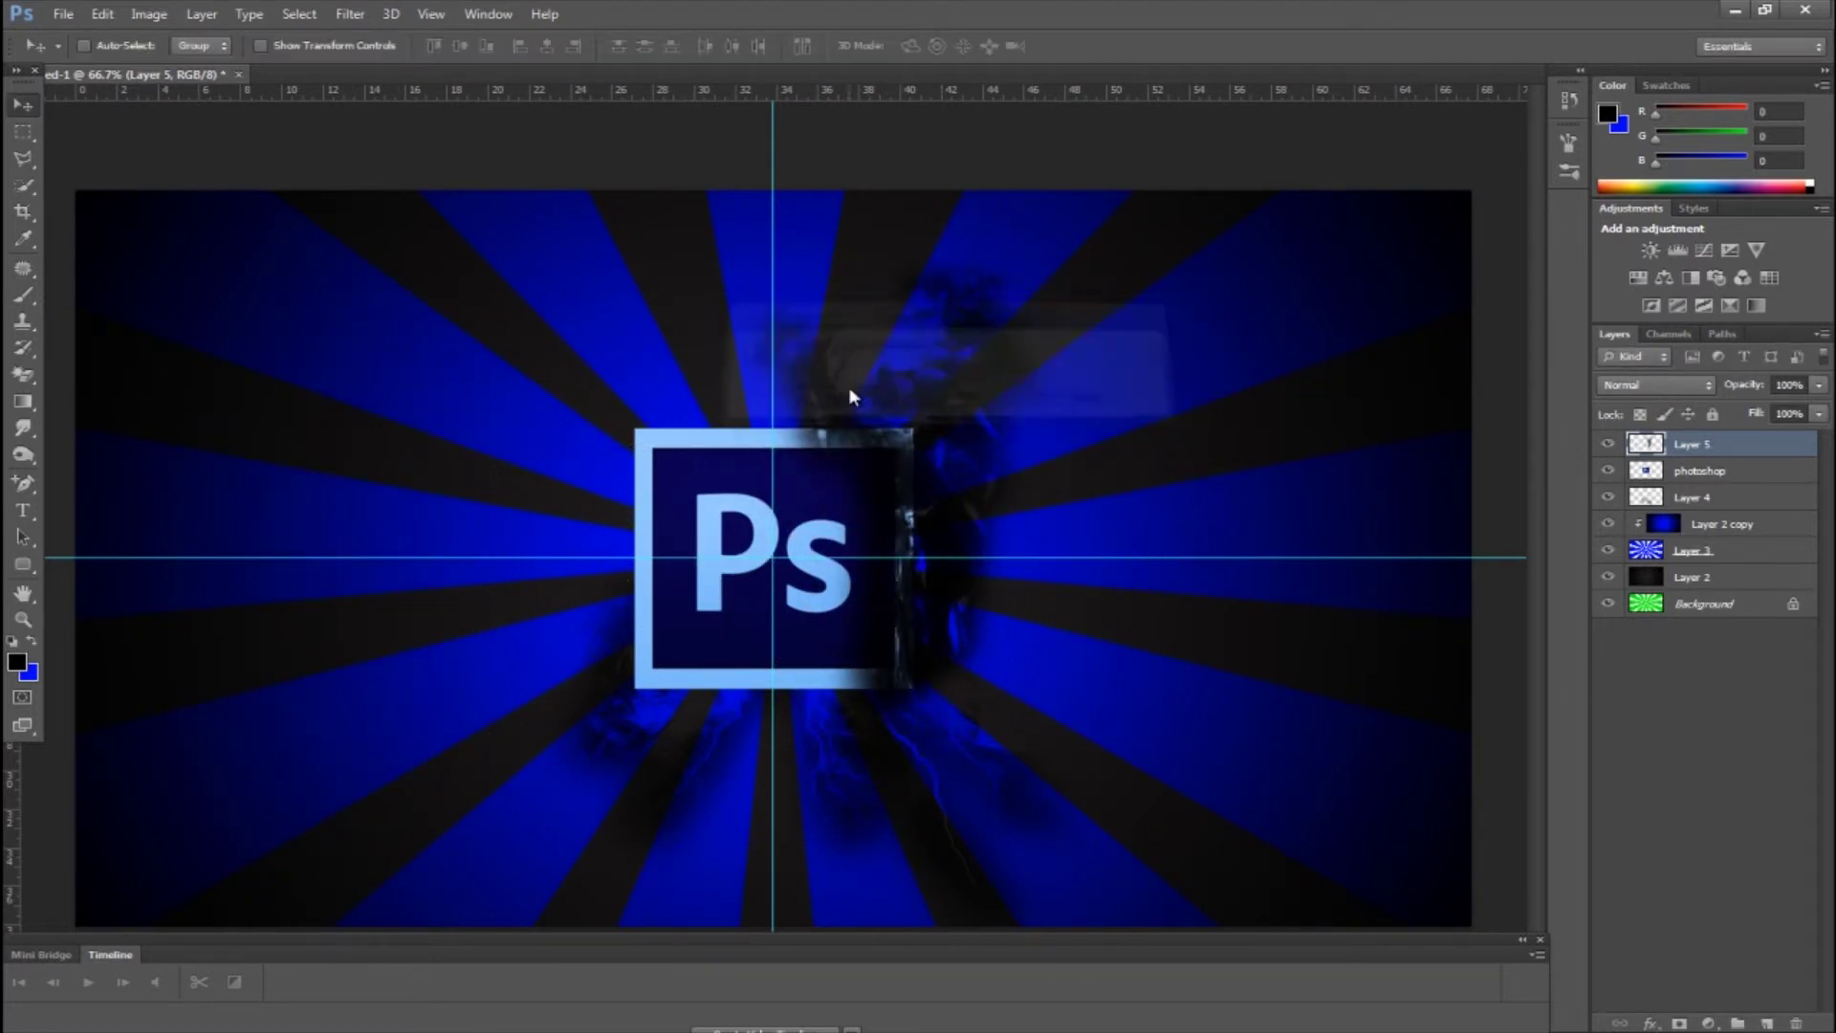
Move Layer 5 below the photoshop layer and duplicate it.
{"action": "left_click_drag", "start_coordinate": [1708, 445], "coordinate": [1708, 482]}
{"action": "right_click", "coordinate": [1736, 473]}
{"action": "left_click", "coordinate": [1506, 313]}
{"action": "left_click", "coordinate": [1101, 315]}
Move the Layer 5 copy to the logo's left edge and flip it horizontally to mirror the other side.
{"action": "left_click_drag", "start_coordinate": [948, 447], "coordinate": [627, 491]}
{"action": "key", "text": "ctrl+t"}
{"action": "right_click", "coordinate": [474, 440]}
{"action": "left_click", "coordinate": [573, 759]}
{"action": "left_click", "coordinate": [23, 105]}
{"action": "key", "text": "Return"}
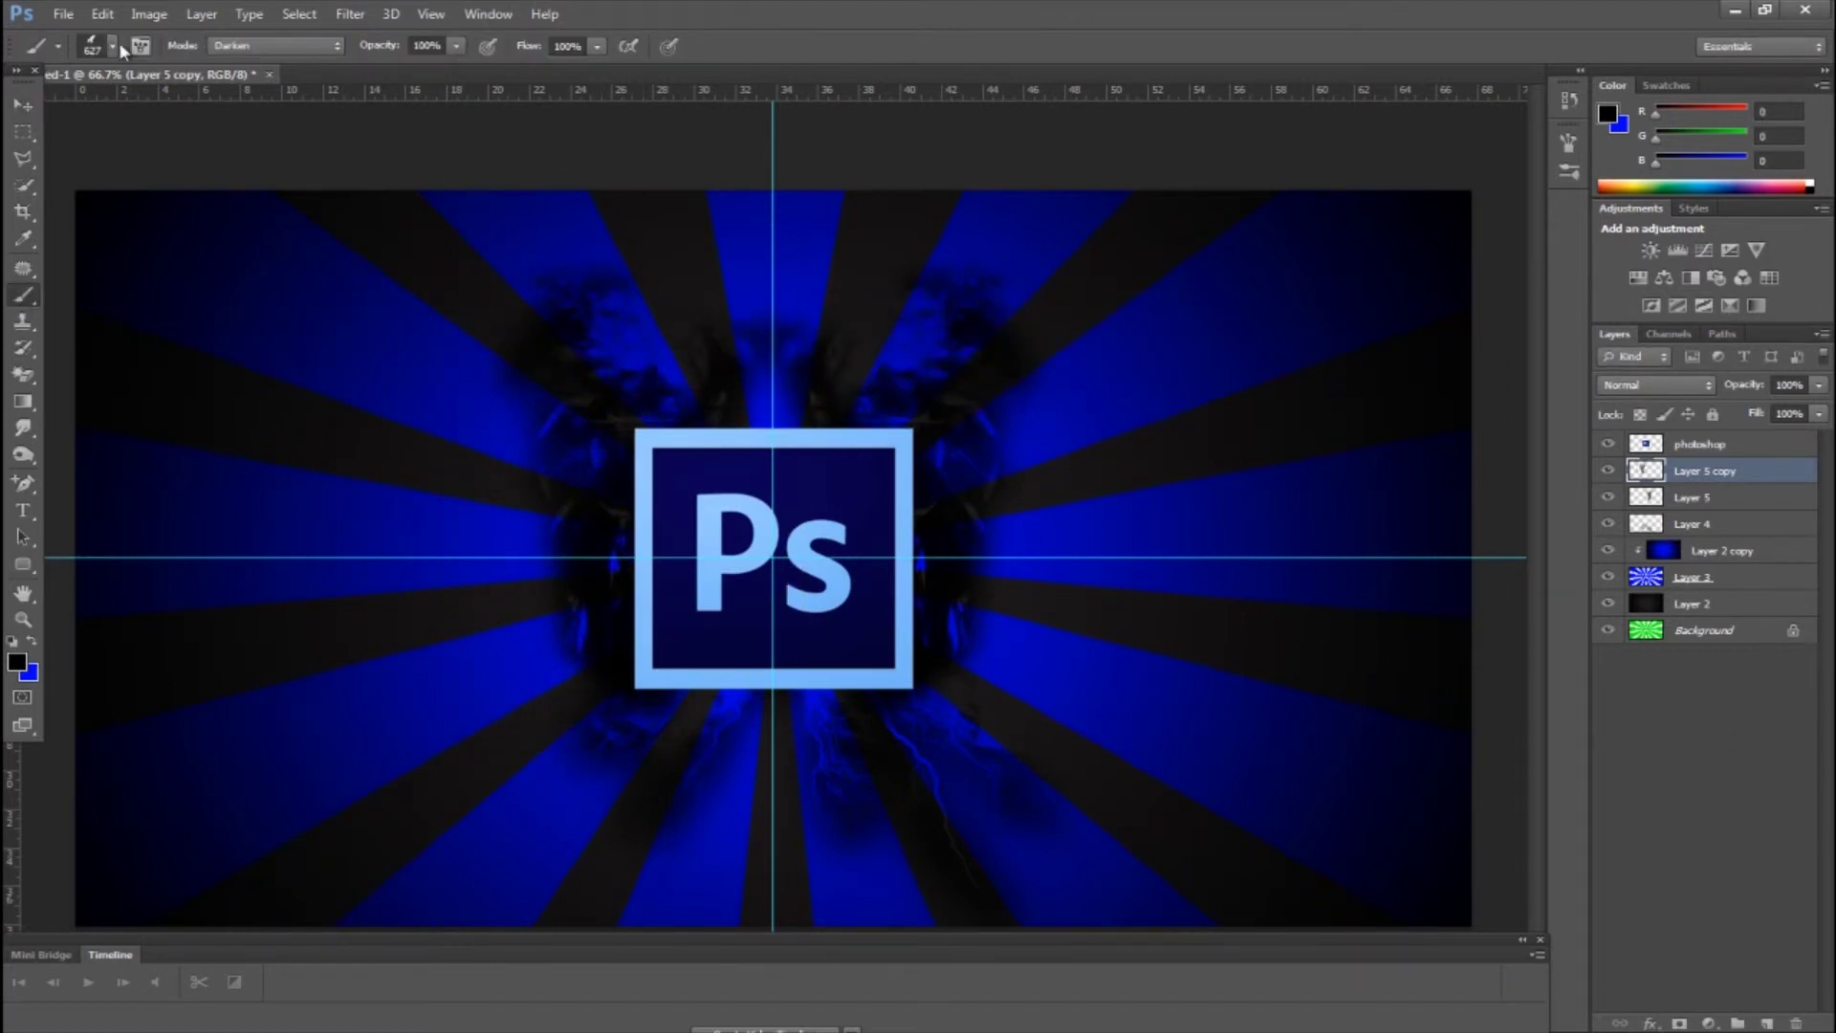
Add a new layer and stamp a lightning-shaped brush in black beyond the logo's lower-right corner.
{"action": "left_click", "coordinate": [112, 46]}
{"action": "scroll", "coordinate": [144, 254], "scroll_direction": "down", "scroll_amount": 3}
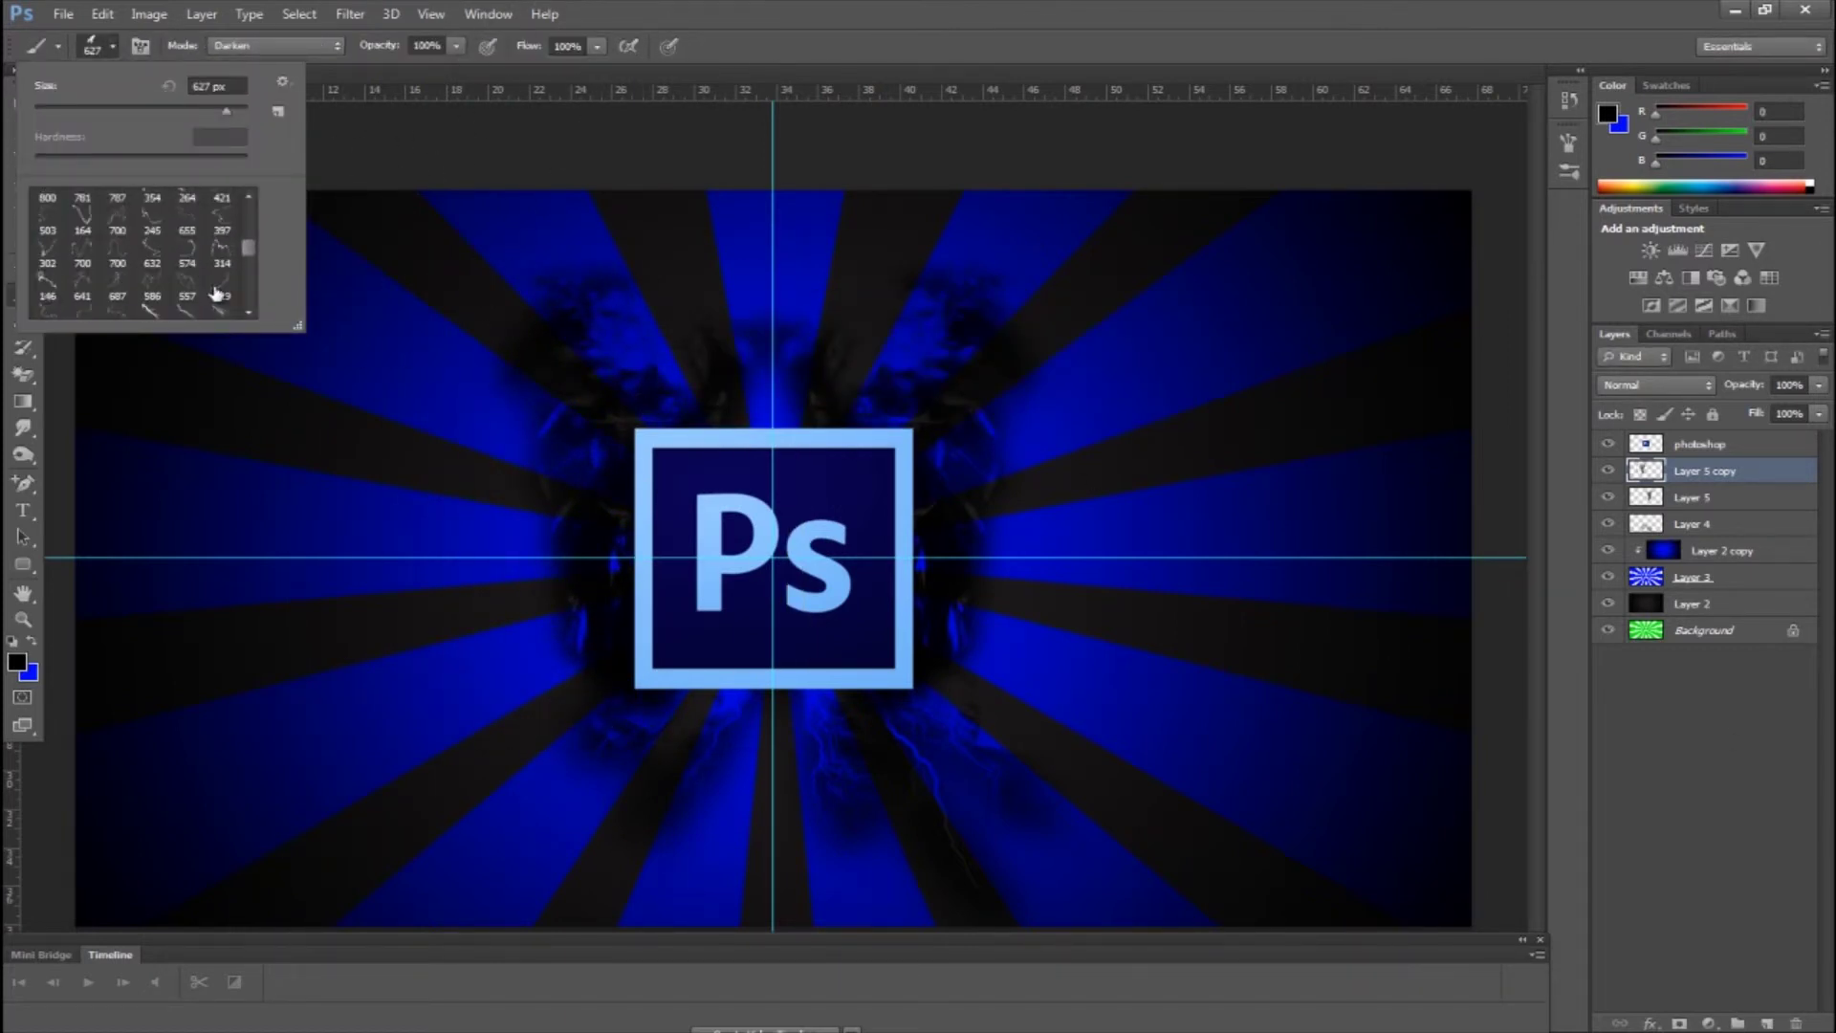
{"action": "left_click", "coordinate": [156, 285]}
{"action": "left_click", "coordinate": [1765, 1023]}
{"action": "left_click", "coordinate": [998, 667]}
{"action": "left_click", "coordinate": [23, 105]}
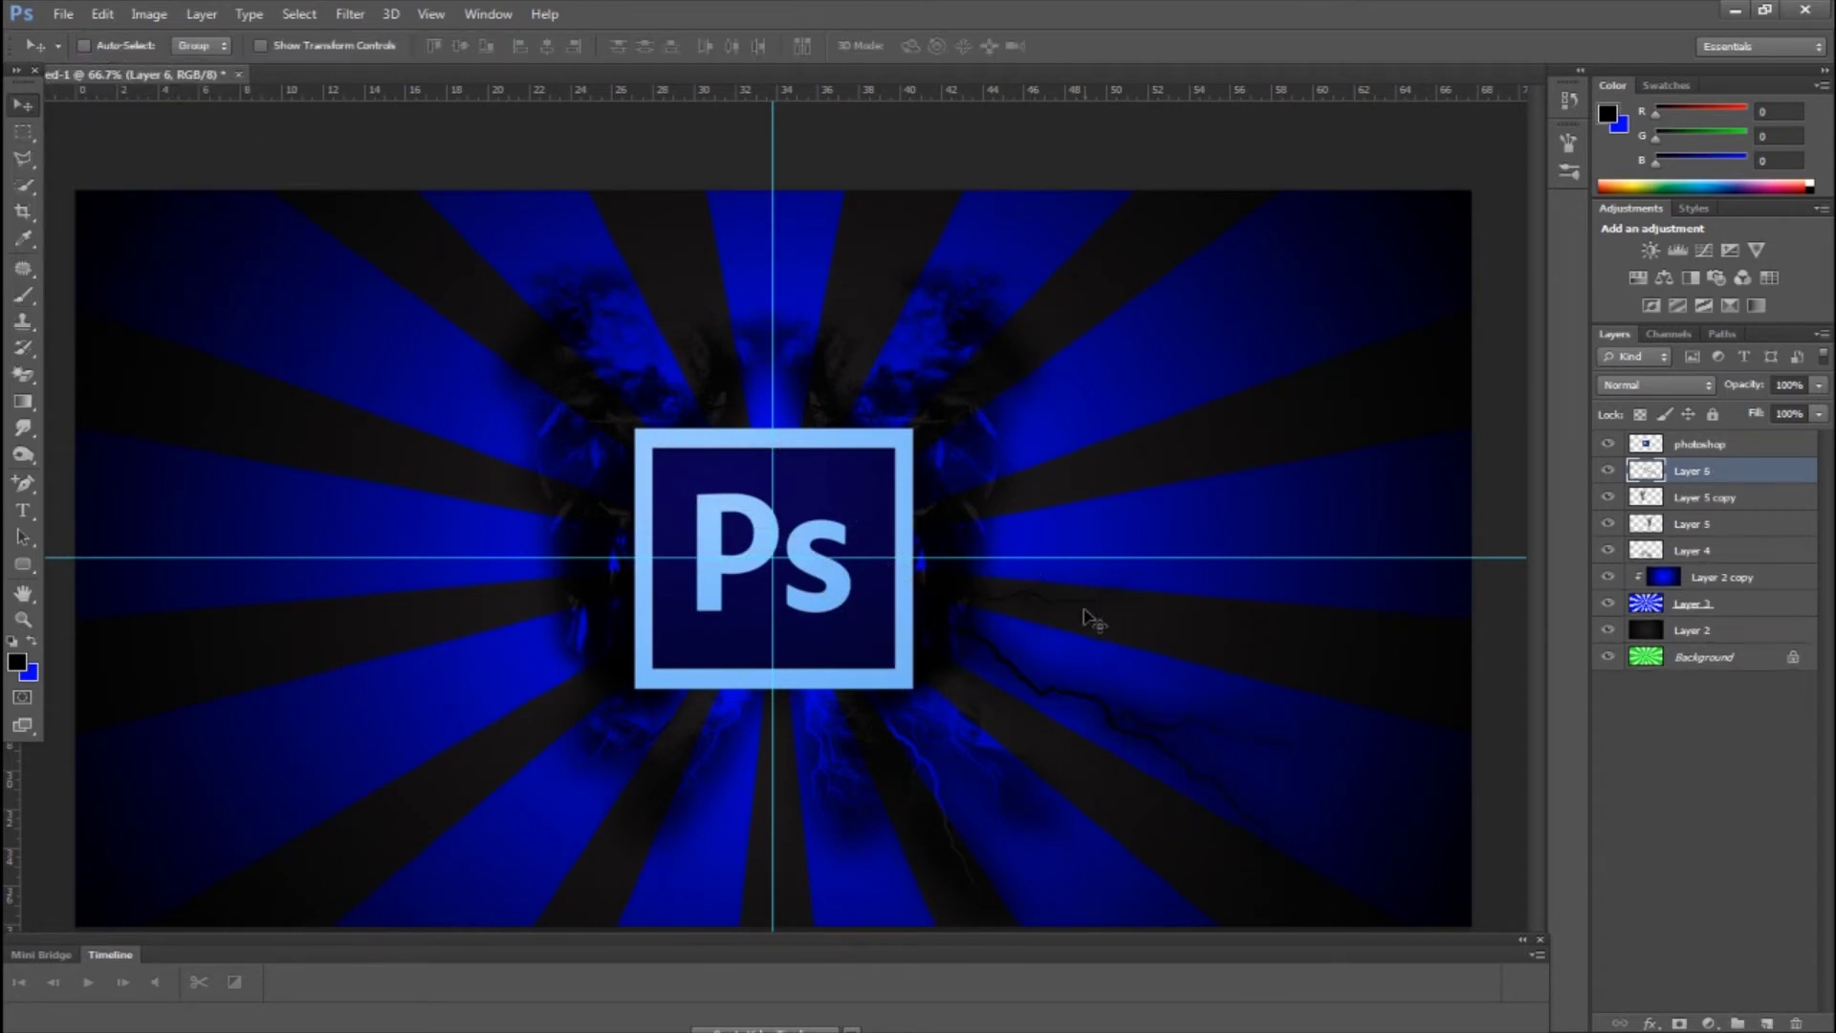
Scale the Layer 6 lightning stamp to about 64% with Free Transform and place it off the logo's lower-right corner.
{"action": "key", "text": "ctrl+t"}
{"action": "left_click_drag", "start_coordinate": [1392, 440], "coordinate": [1233, 612]}
{"action": "left_click_drag", "start_coordinate": [1081, 652], "coordinate": [1202, 669]}
{"action": "left_click_drag", "start_coordinate": [1325, 583], "coordinate": [1248, 634]}
{"action": "left_click_drag", "start_coordinate": [1170, 709], "coordinate": [1211, 691]}
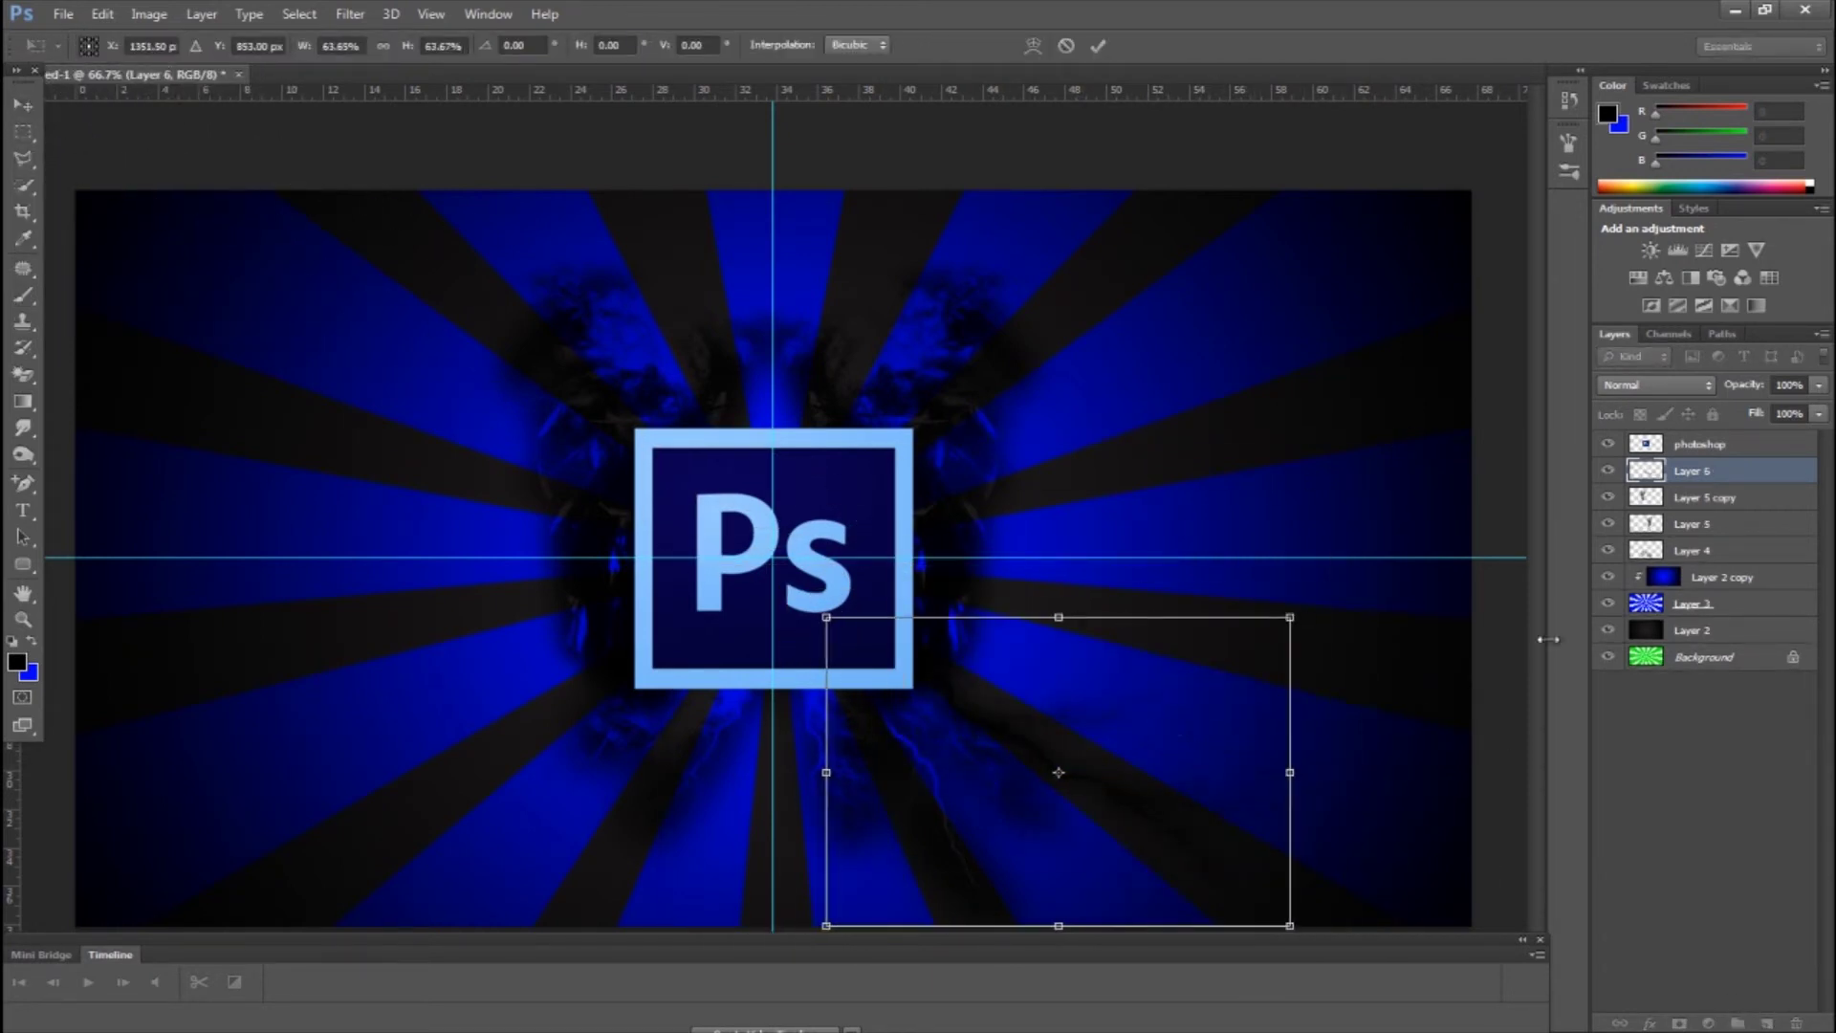
{"action": "key", "text": "Return"}
Duplicate Layer 6 with the default name.
{"action": "right_click", "coordinate": [1714, 470]}
{"action": "left_click", "coordinate": [1521, 316]}
{"action": "key", "text": "Return"}
{"action": "right_click", "coordinate": [1701, 473]}
{"action": "right_click", "coordinate": [1736, 473]}
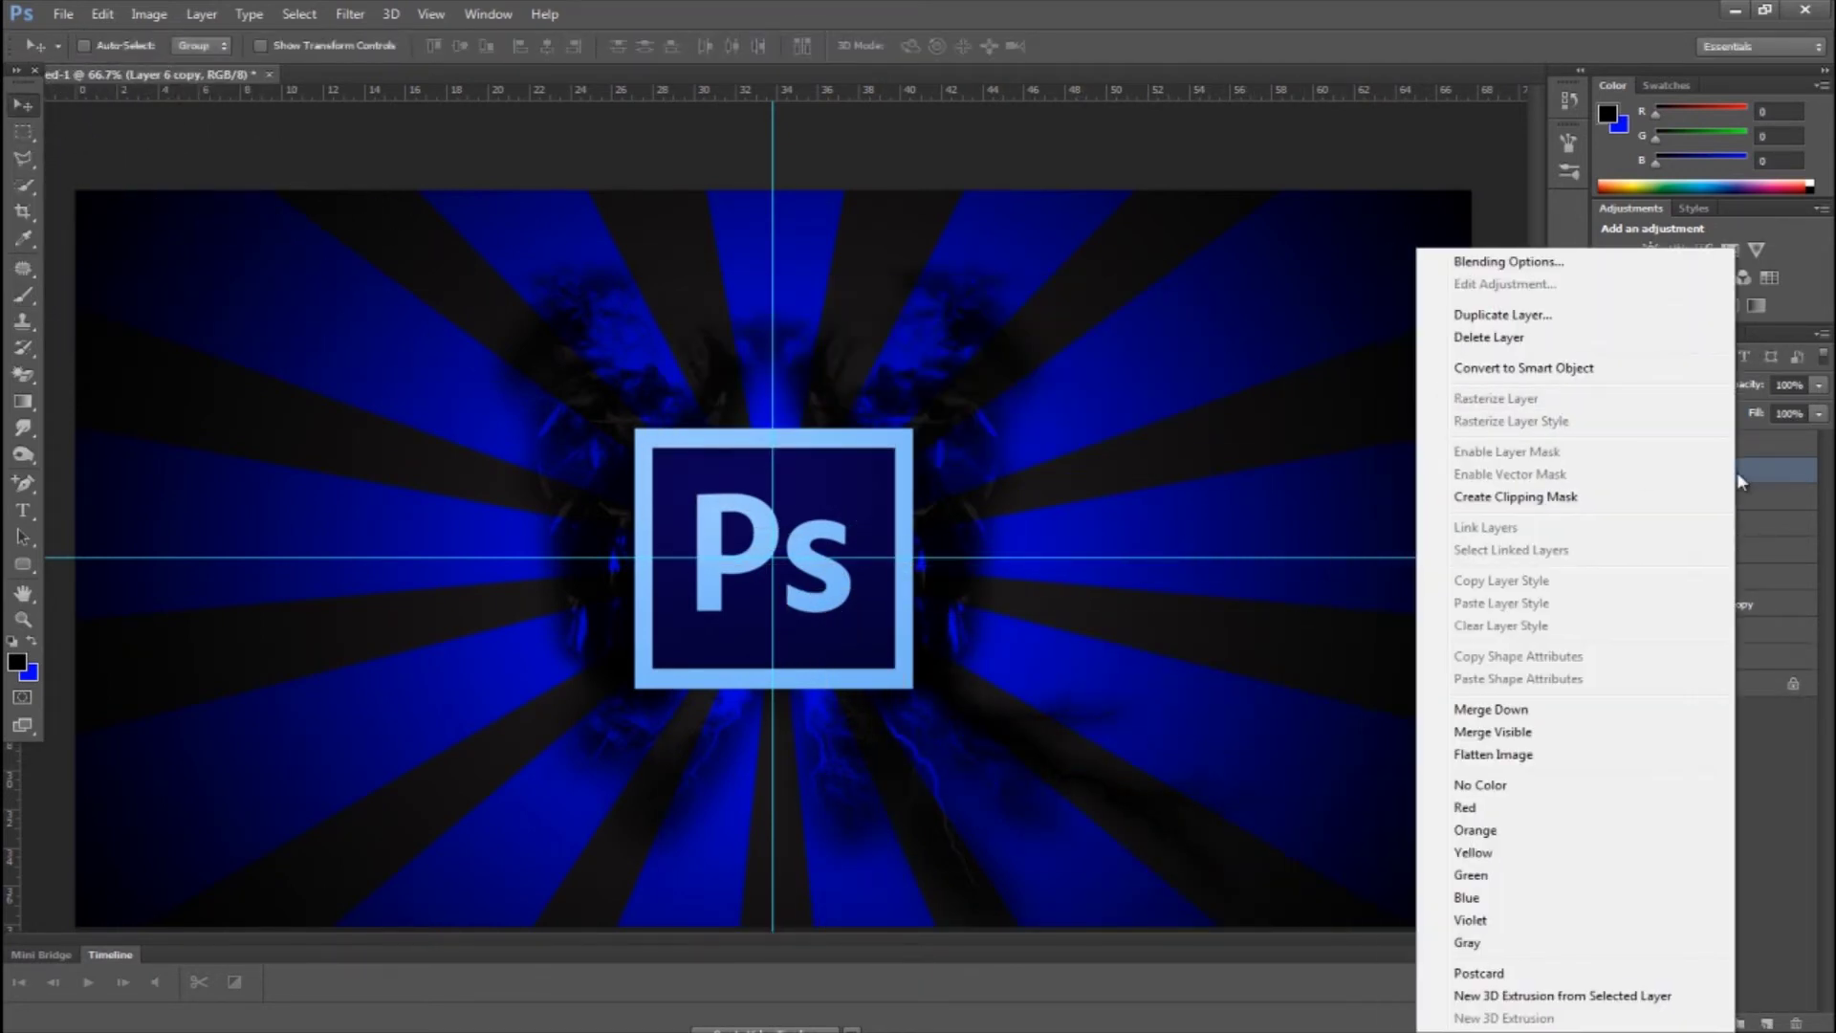
{"action": "left_click", "coordinate": [1059, 759]}
Move the Layer 6 copy to the logo's lower-left corner, flip it horizontally to mirror the other side and apply.
{"action": "key", "text": "ctrl+t"}
{"action": "left_click_drag", "start_coordinate": [1059, 759], "coordinate": [455, 735]}
{"action": "right_click", "coordinate": [516, 693]}
{"action": "left_click", "coordinate": [625, 652]}
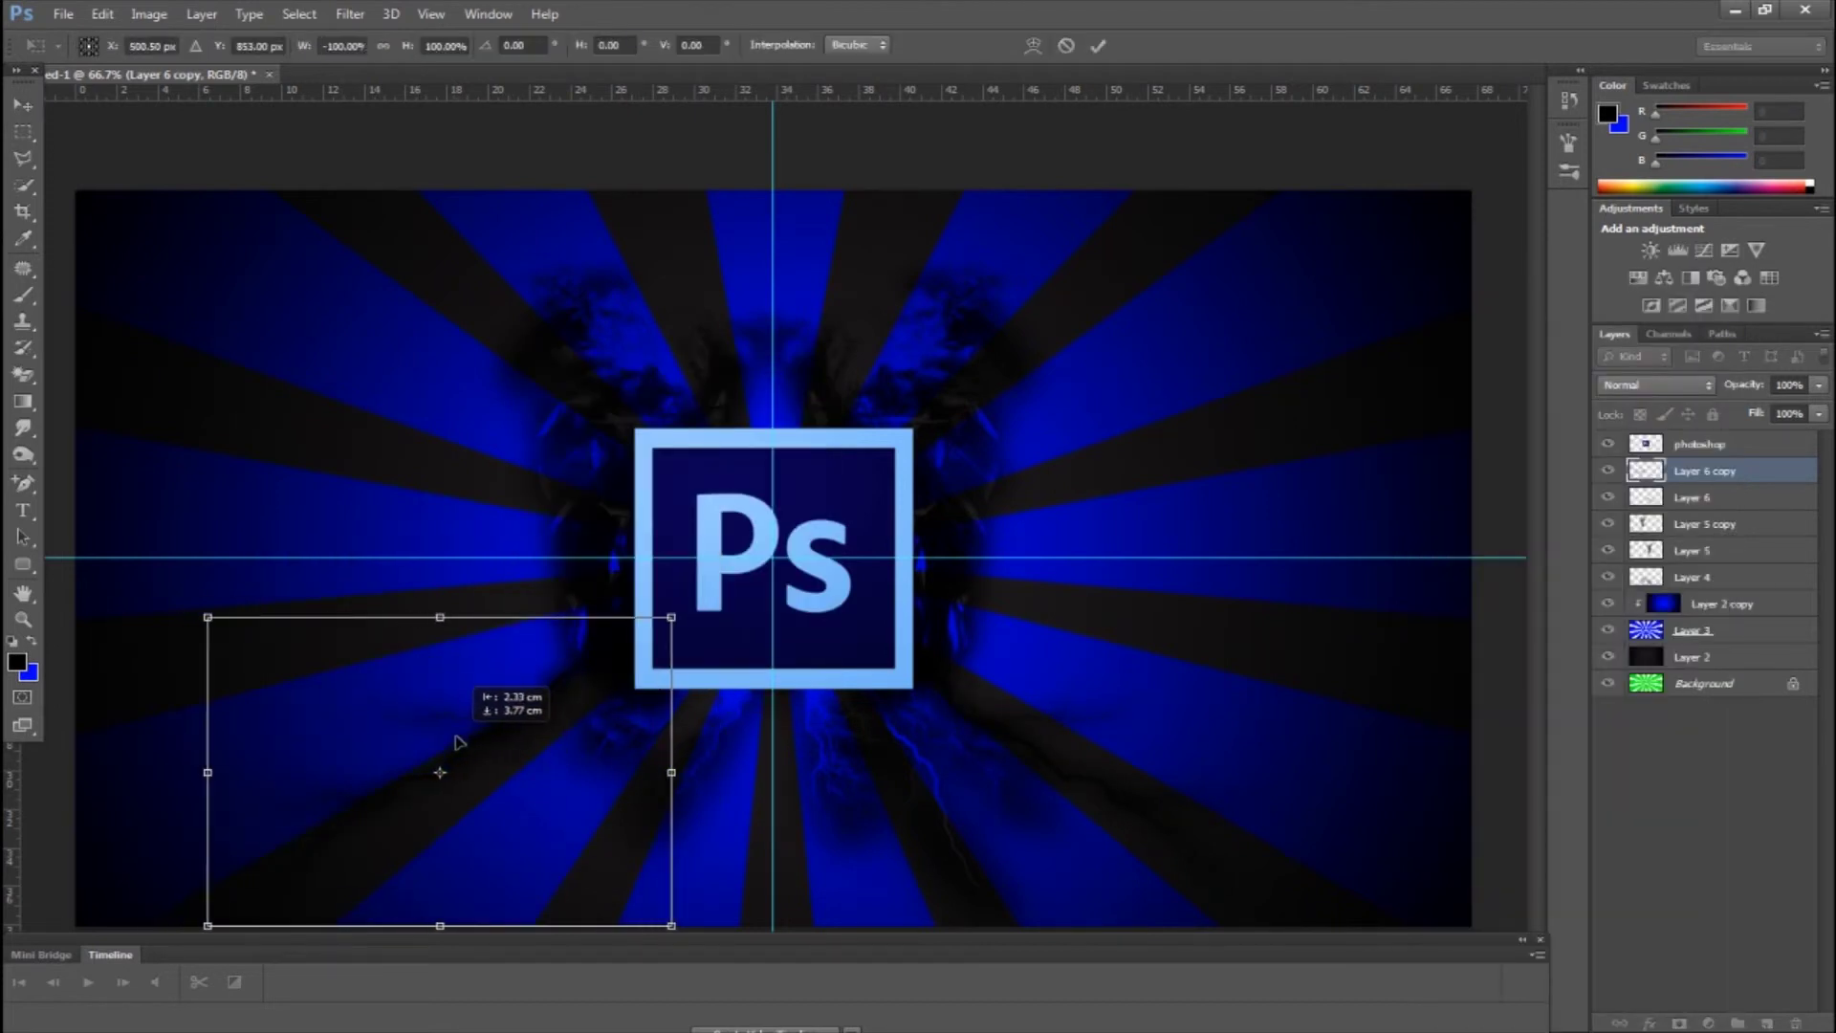
{"action": "left_click", "coordinate": [23, 107]}
{"action": "left_click", "coordinate": [841, 398]}
{"action": "left_click", "coordinate": [65, 15]}
{"action": "left_click", "coordinate": [24, 297]}
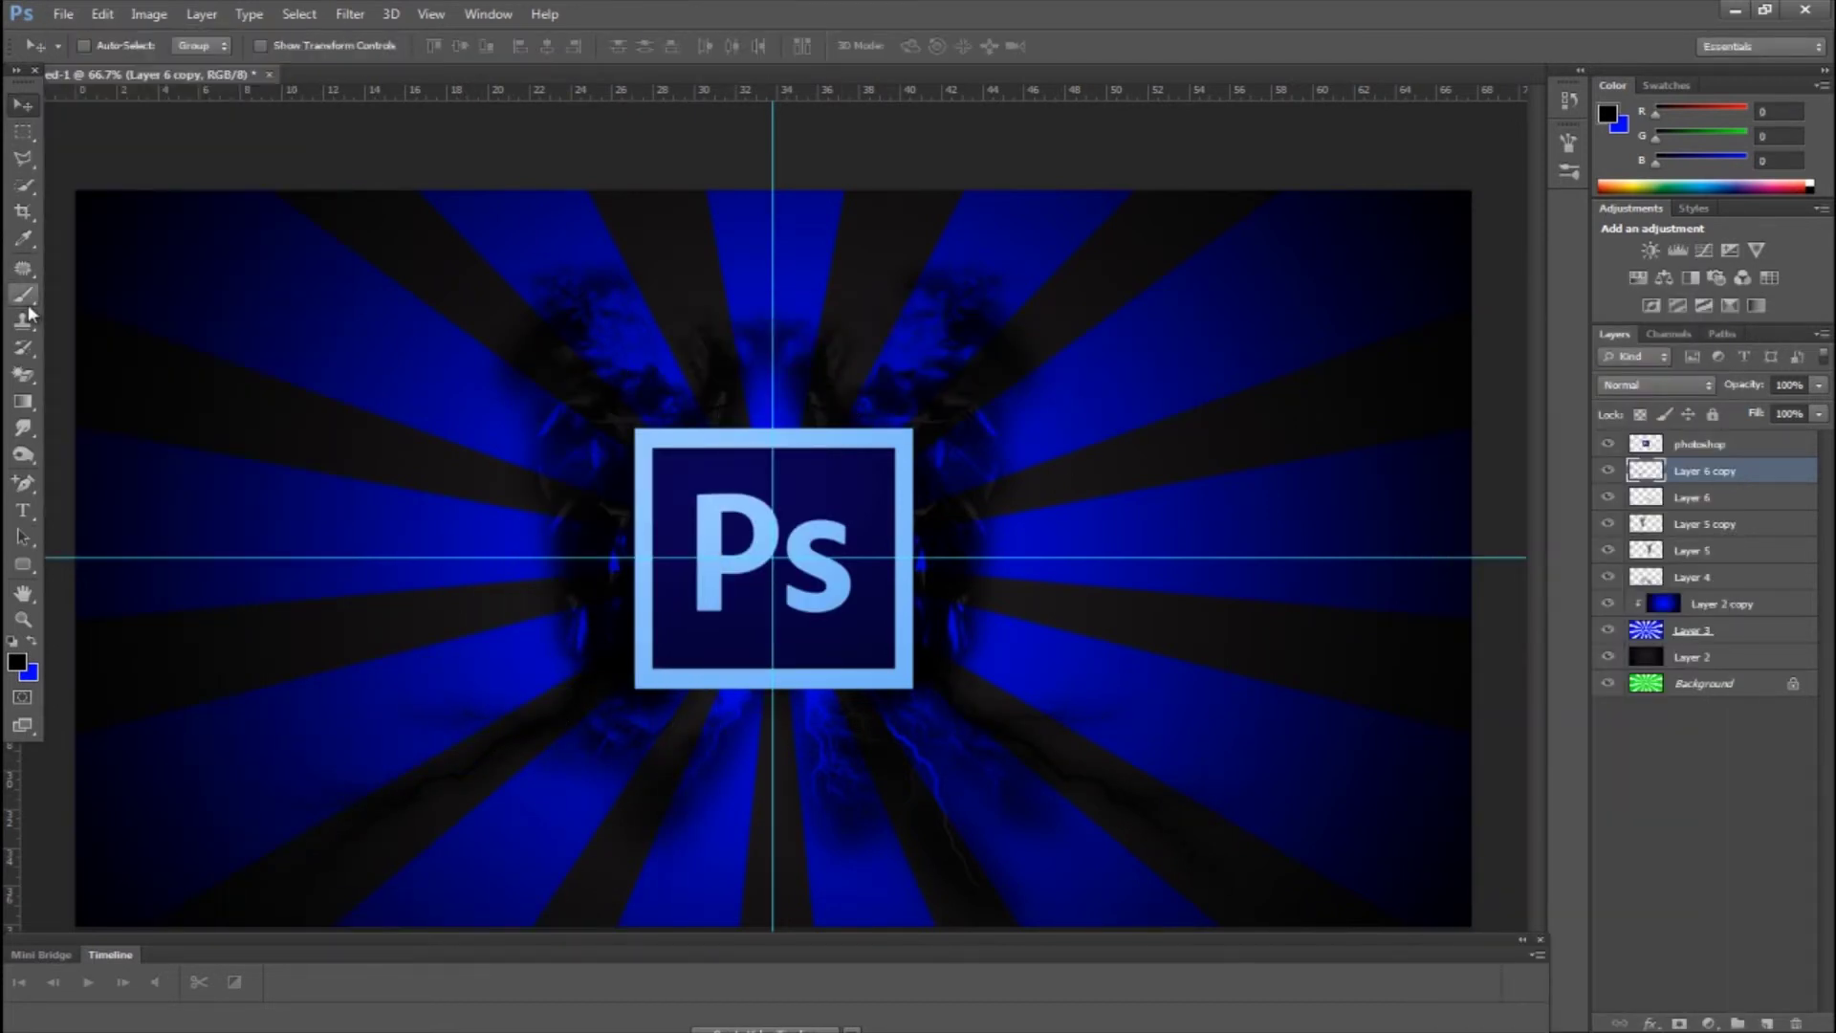
{"action": "left_click", "coordinate": [113, 46]}
{"action": "scroll", "coordinate": [179, 253], "scroll_direction": "up", "scroll_amount": 5}
{"action": "left_click", "coordinate": [114, 46]}
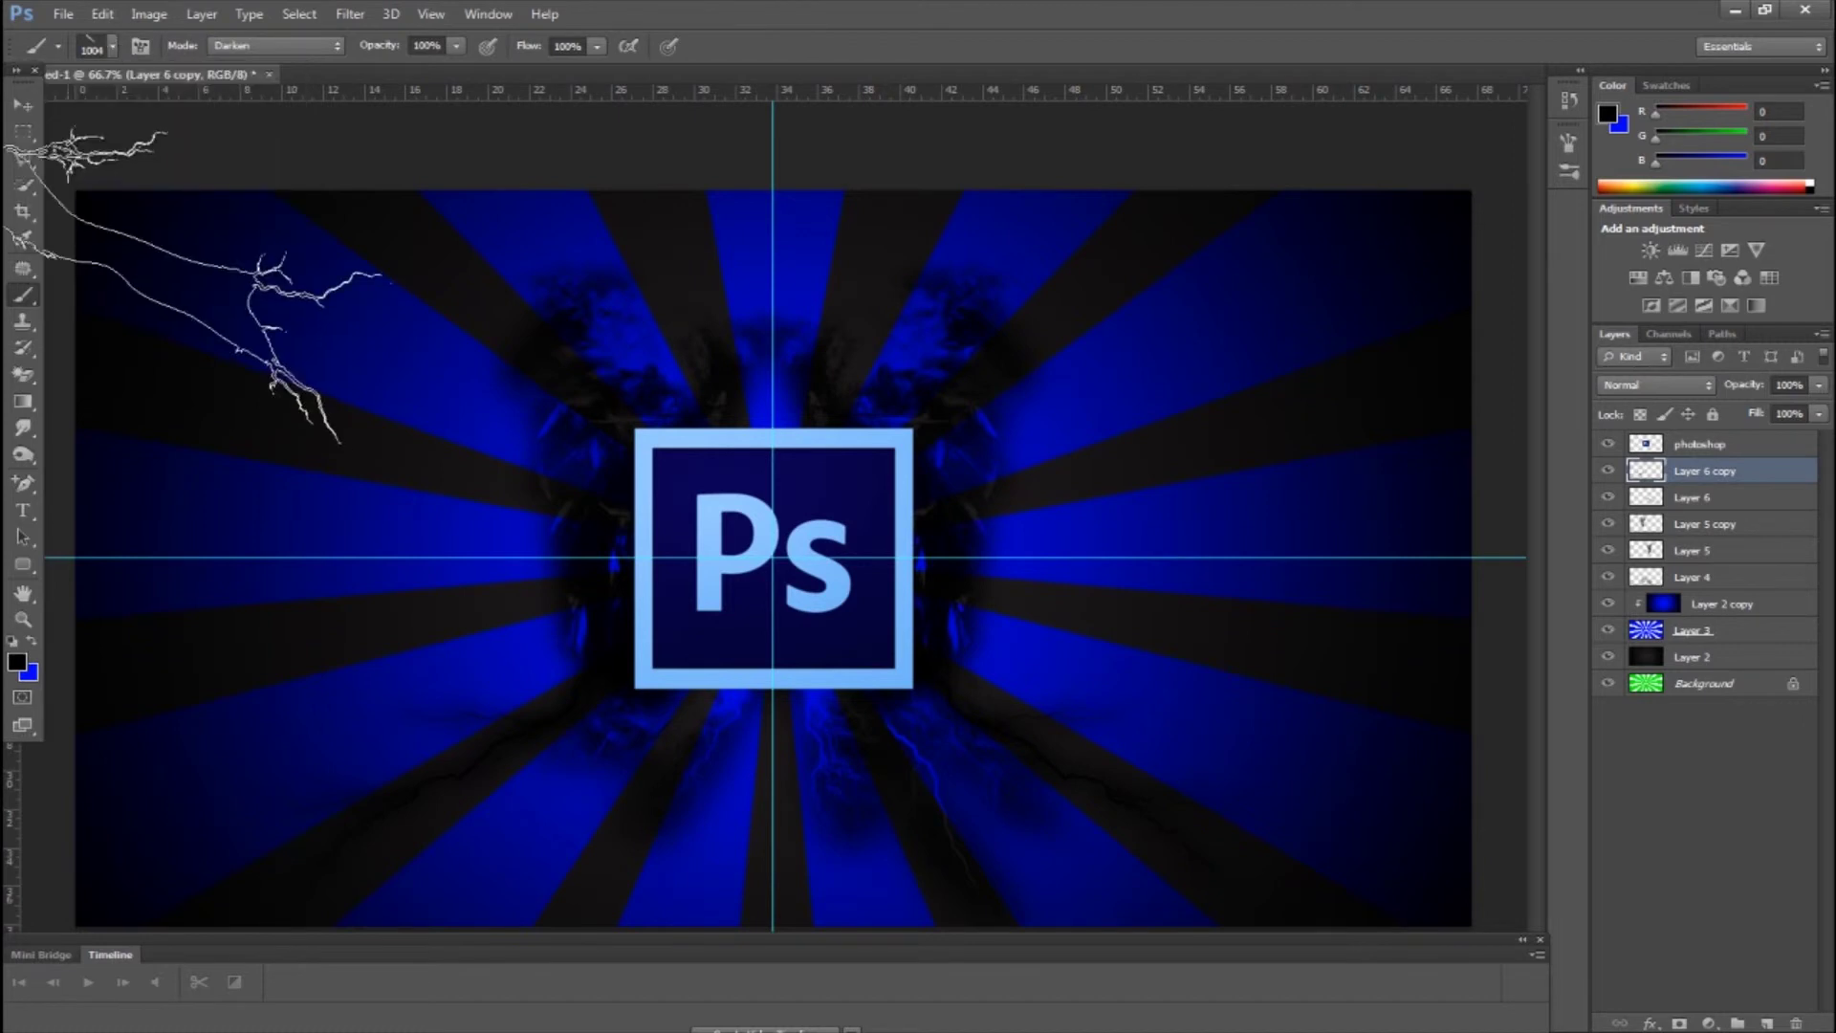
Add a white 72 pt Times New Roman text reading "Photoshop CS6" above the logo.
{"action": "left_click", "coordinate": [786, 349]}
{"action": "type", "text": "Photo"}
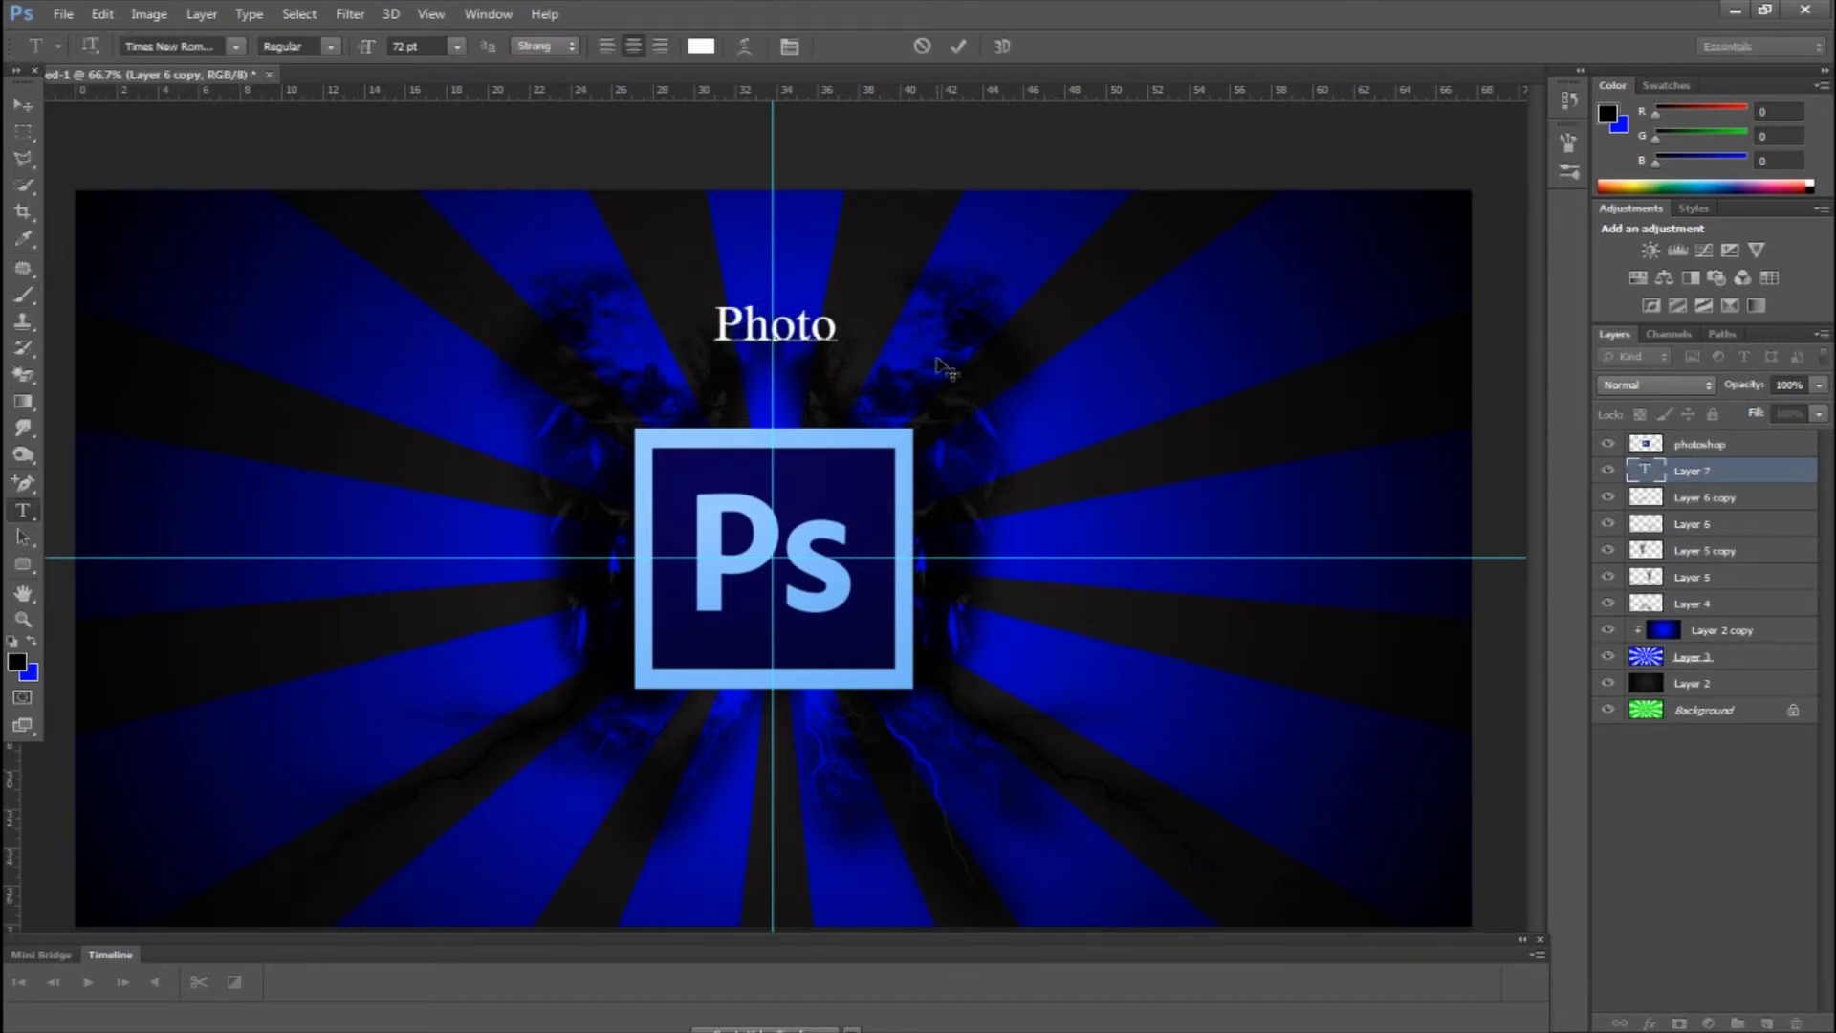
{"action": "type", "text": "shop Custom B"}
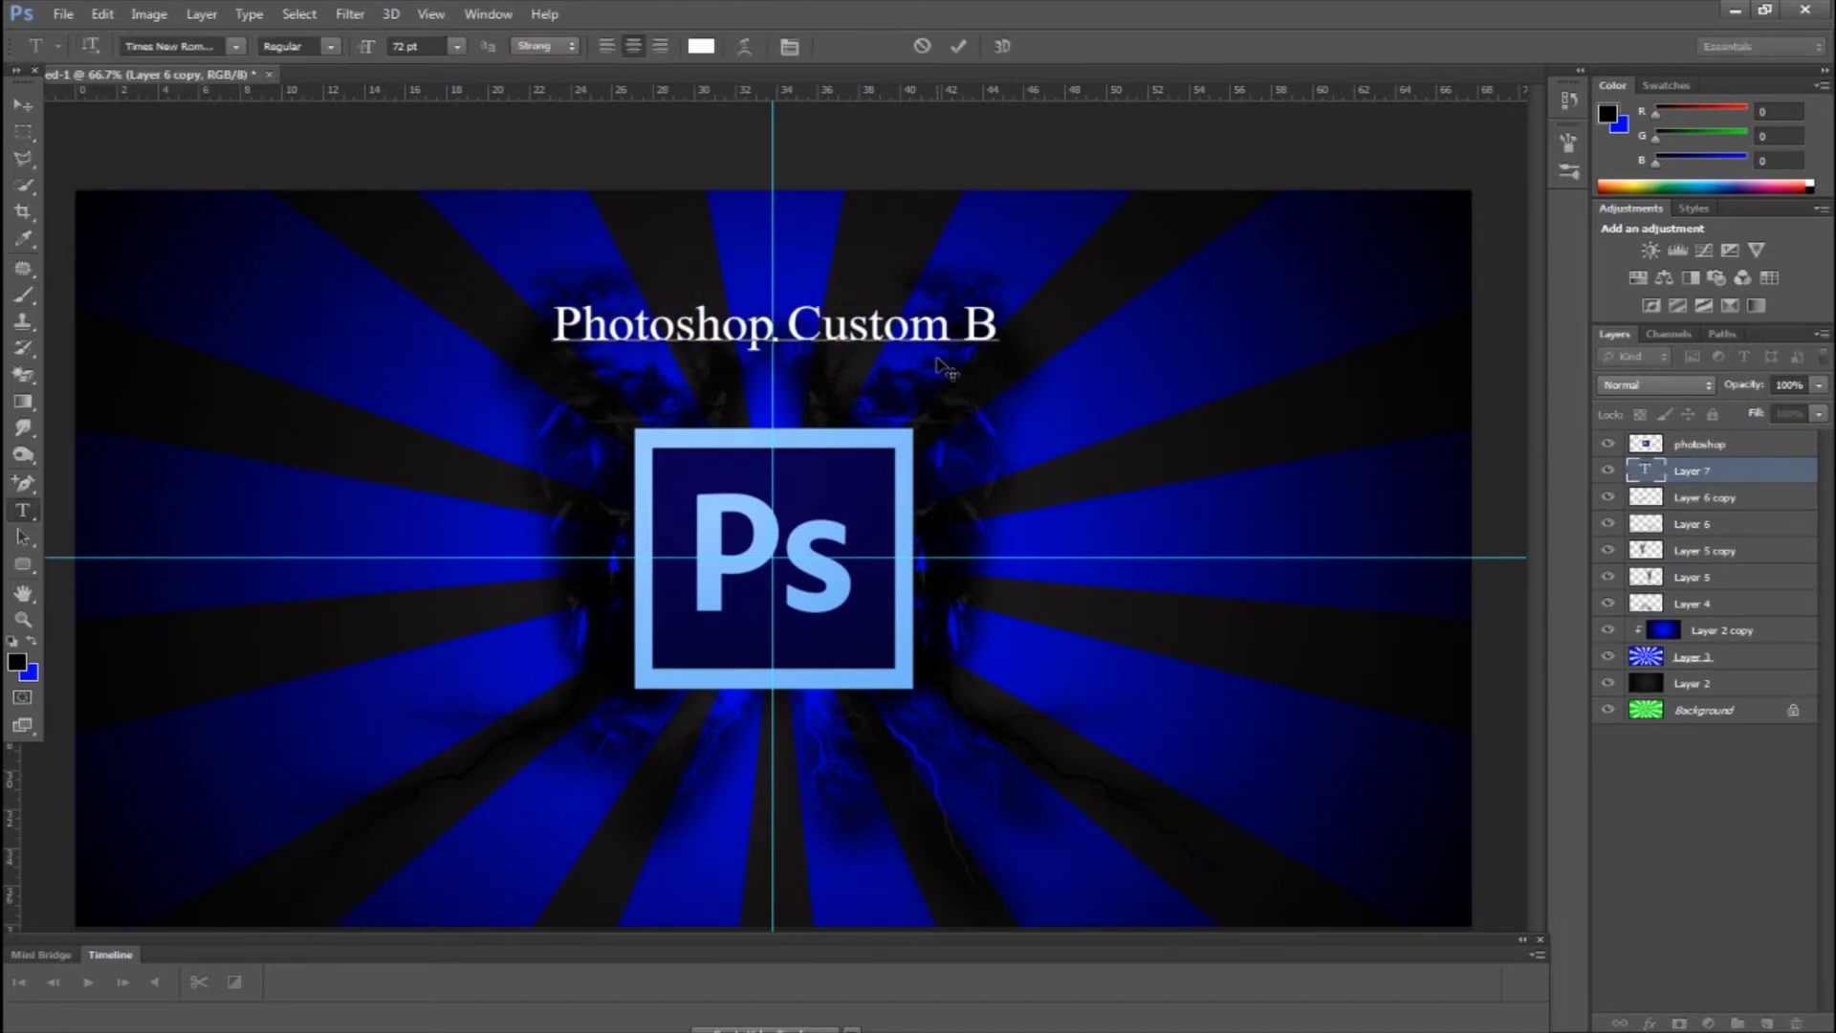
{"action": "type", "text": "rushes"}
{"action": "left_click_drag", "start_coordinate": [845, 326], "coordinate": [1088, 346]}
{"action": "key", "text": "BackSpace"}
{"action": "key", "text": "BackSpace"}
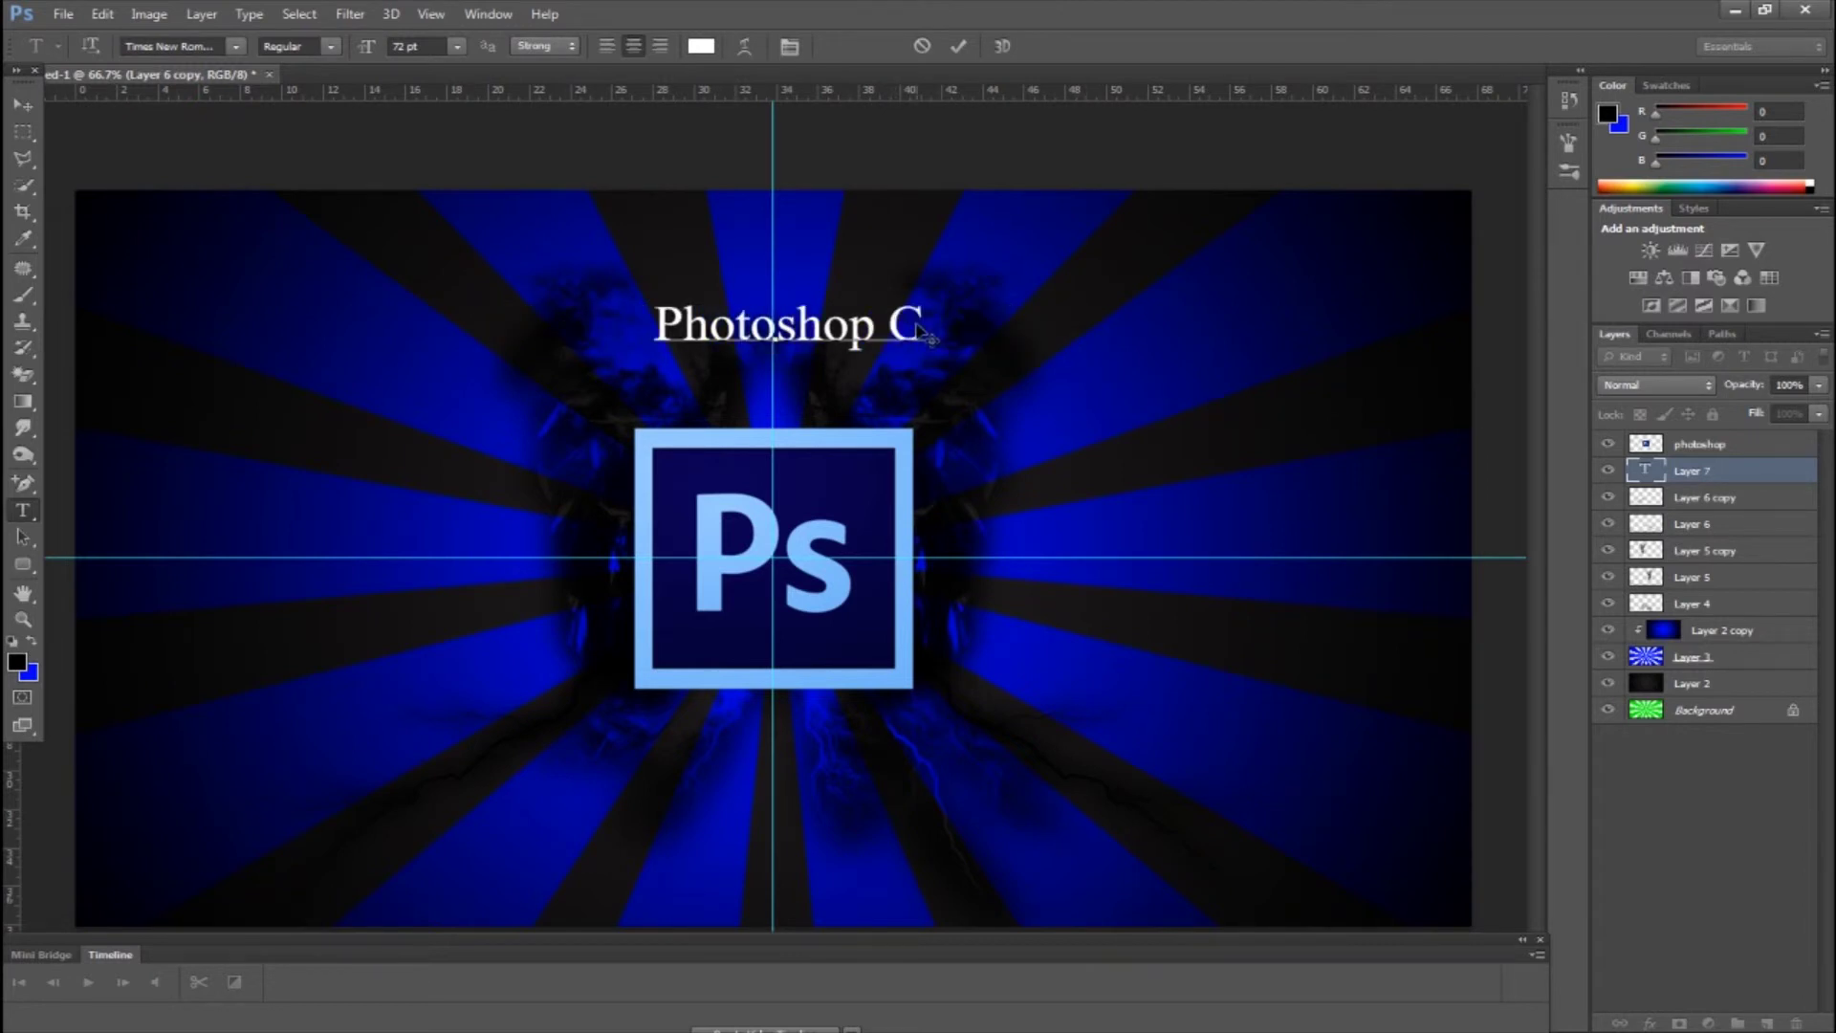
{"action": "left_click", "coordinate": [23, 105]}
Enlarge the "Photoshop CS6" text to about 120 pt with Free Transform.
{"action": "key", "text": "ctrl+t"}
{"action": "left_click_drag", "start_coordinate": [954, 297], "coordinate": [1188, 256]}
{"action": "key", "text": "Return"}
{"action": "left_click", "coordinate": [26, 516]}
{"action": "left_click", "coordinate": [648, 304]}
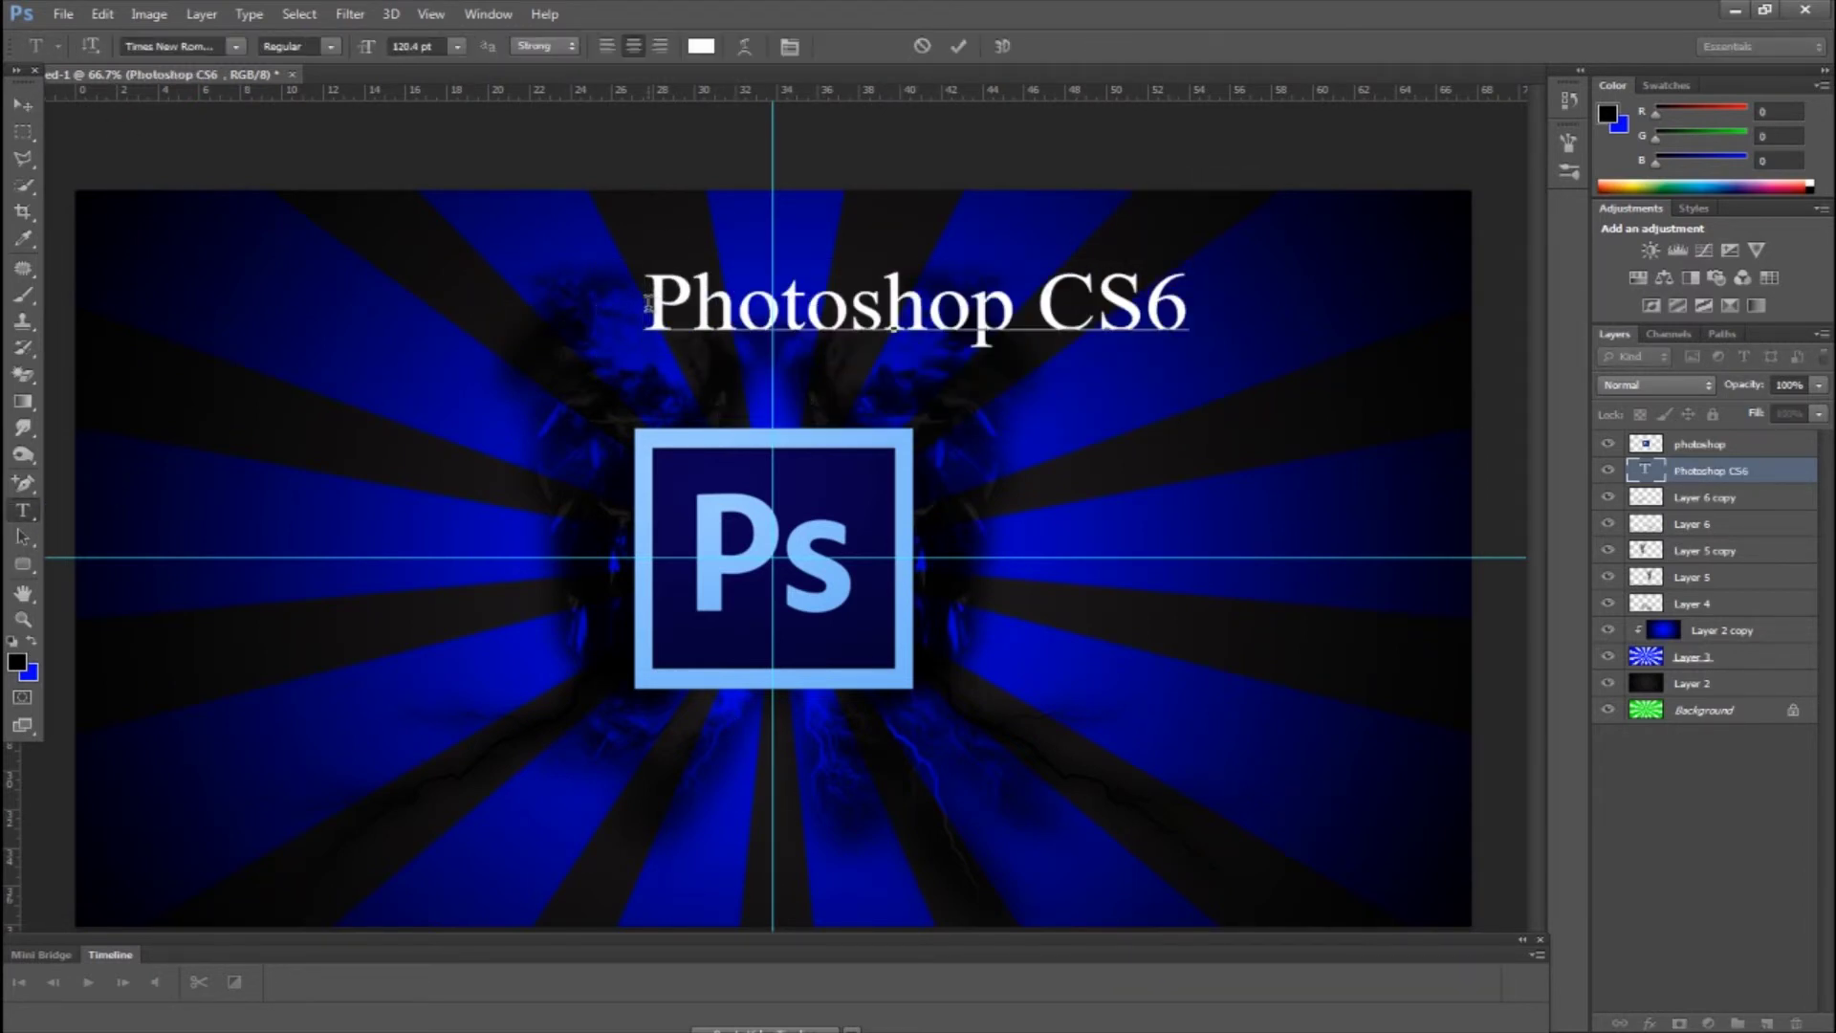
Centre the "Photoshop CS6" text above the logo and place a duplicate of its layer below the logo.
{"action": "left_click", "coordinate": [23, 106]}
{"action": "key", "text": "ctrl+t"}
{"action": "left_click_drag", "start_coordinate": [903, 308], "coordinate": [806, 809]}
{"action": "left_click", "coordinate": [23, 106]}
{"action": "left_click", "coordinate": [851, 415]}
{"action": "right_click", "coordinate": [1690, 479]}
{"action": "left_click", "coordinate": [1450, 262]}
{"action": "key", "text": "Return"}
Replace the text of the lower copy with "Custom Brushes Tutorial".
{"action": "left_click", "coordinate": [22, 510]}
{"action": "left_click_drag", "start_coordinate": [1052, 804], "coordinate": [514, 794]}
{"action": "key", "text": "BackSpace"}
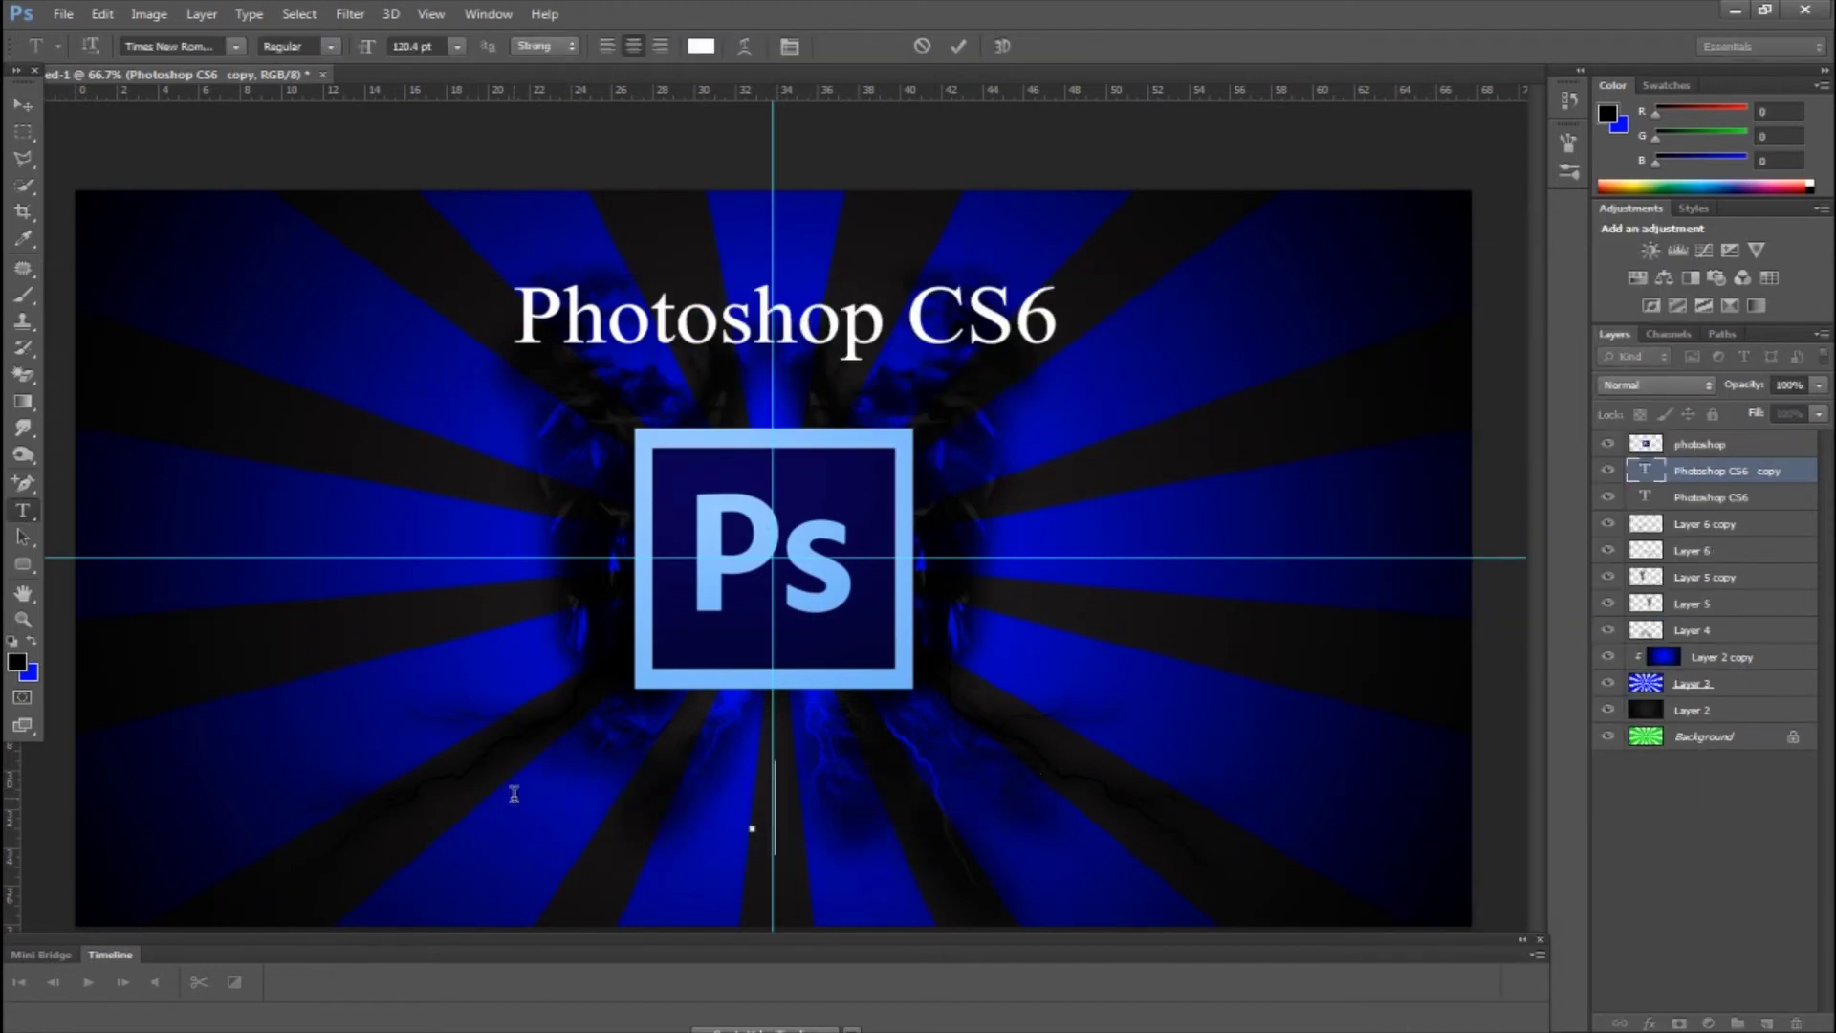
{"action": "type", "text": "Custom Brushes Tutorial"}
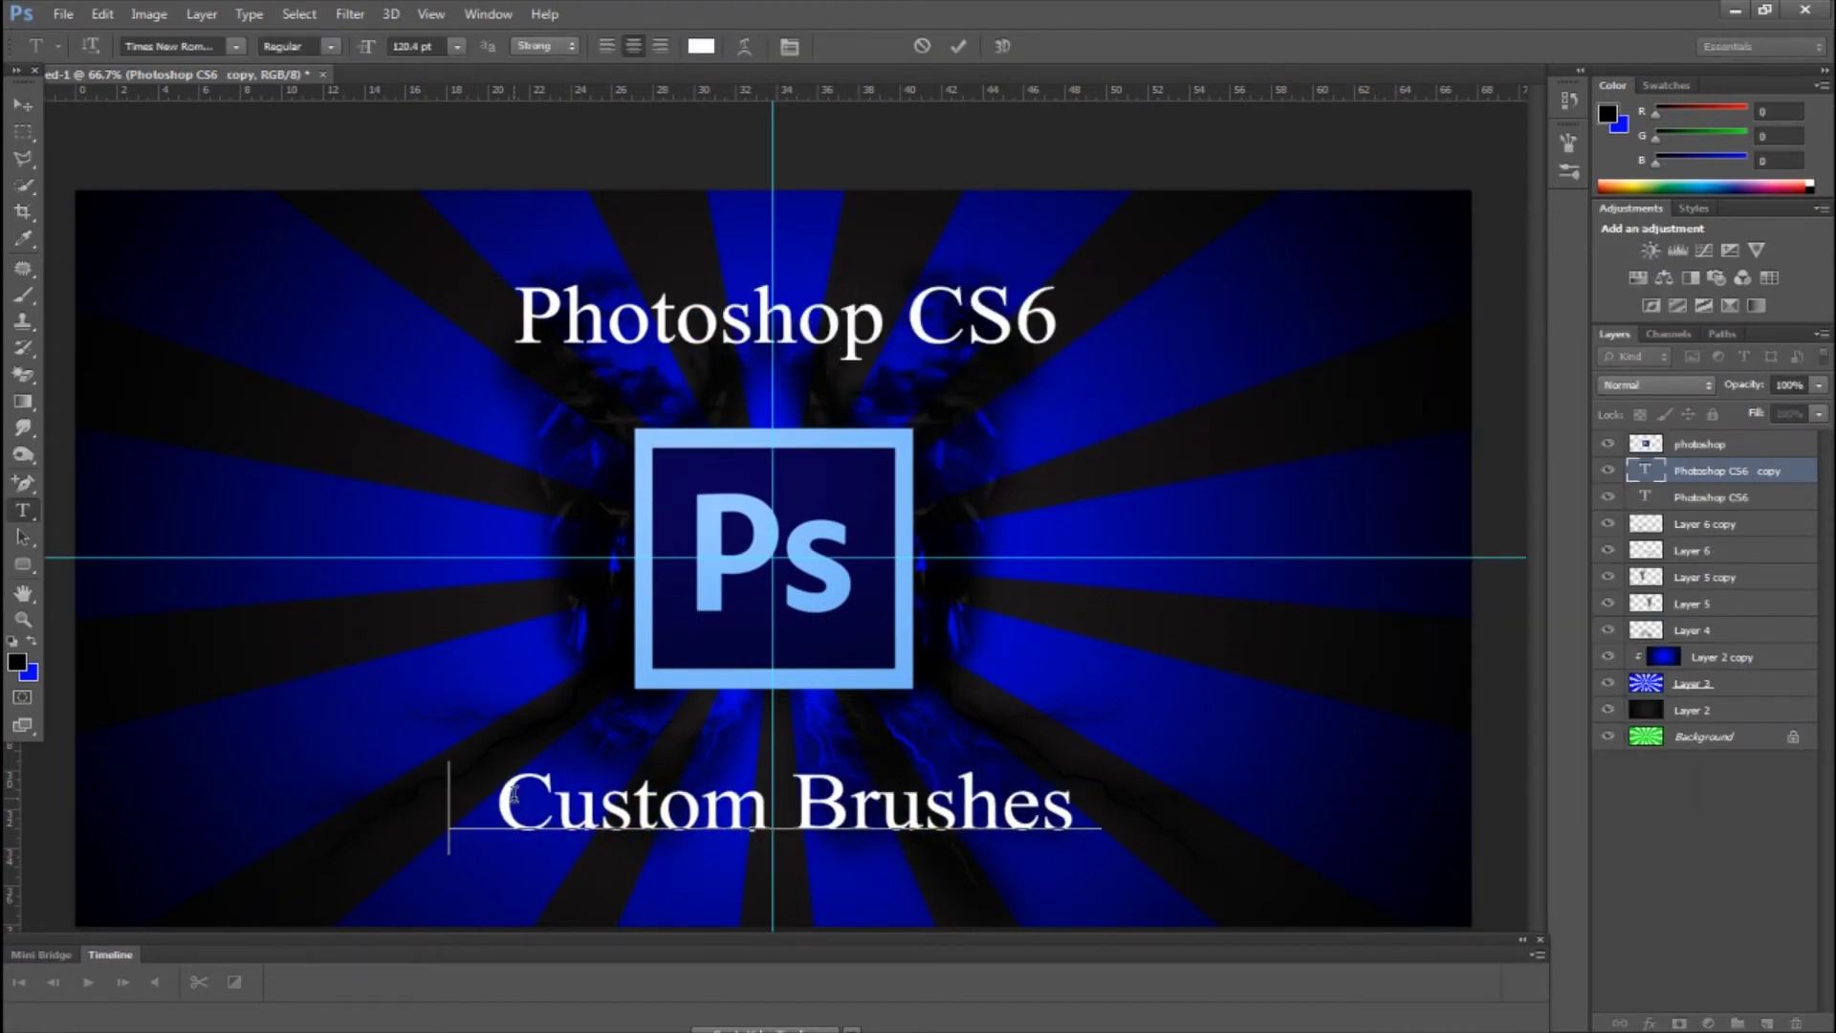
{"action": "left_click", "coordinate": [23, 106]}
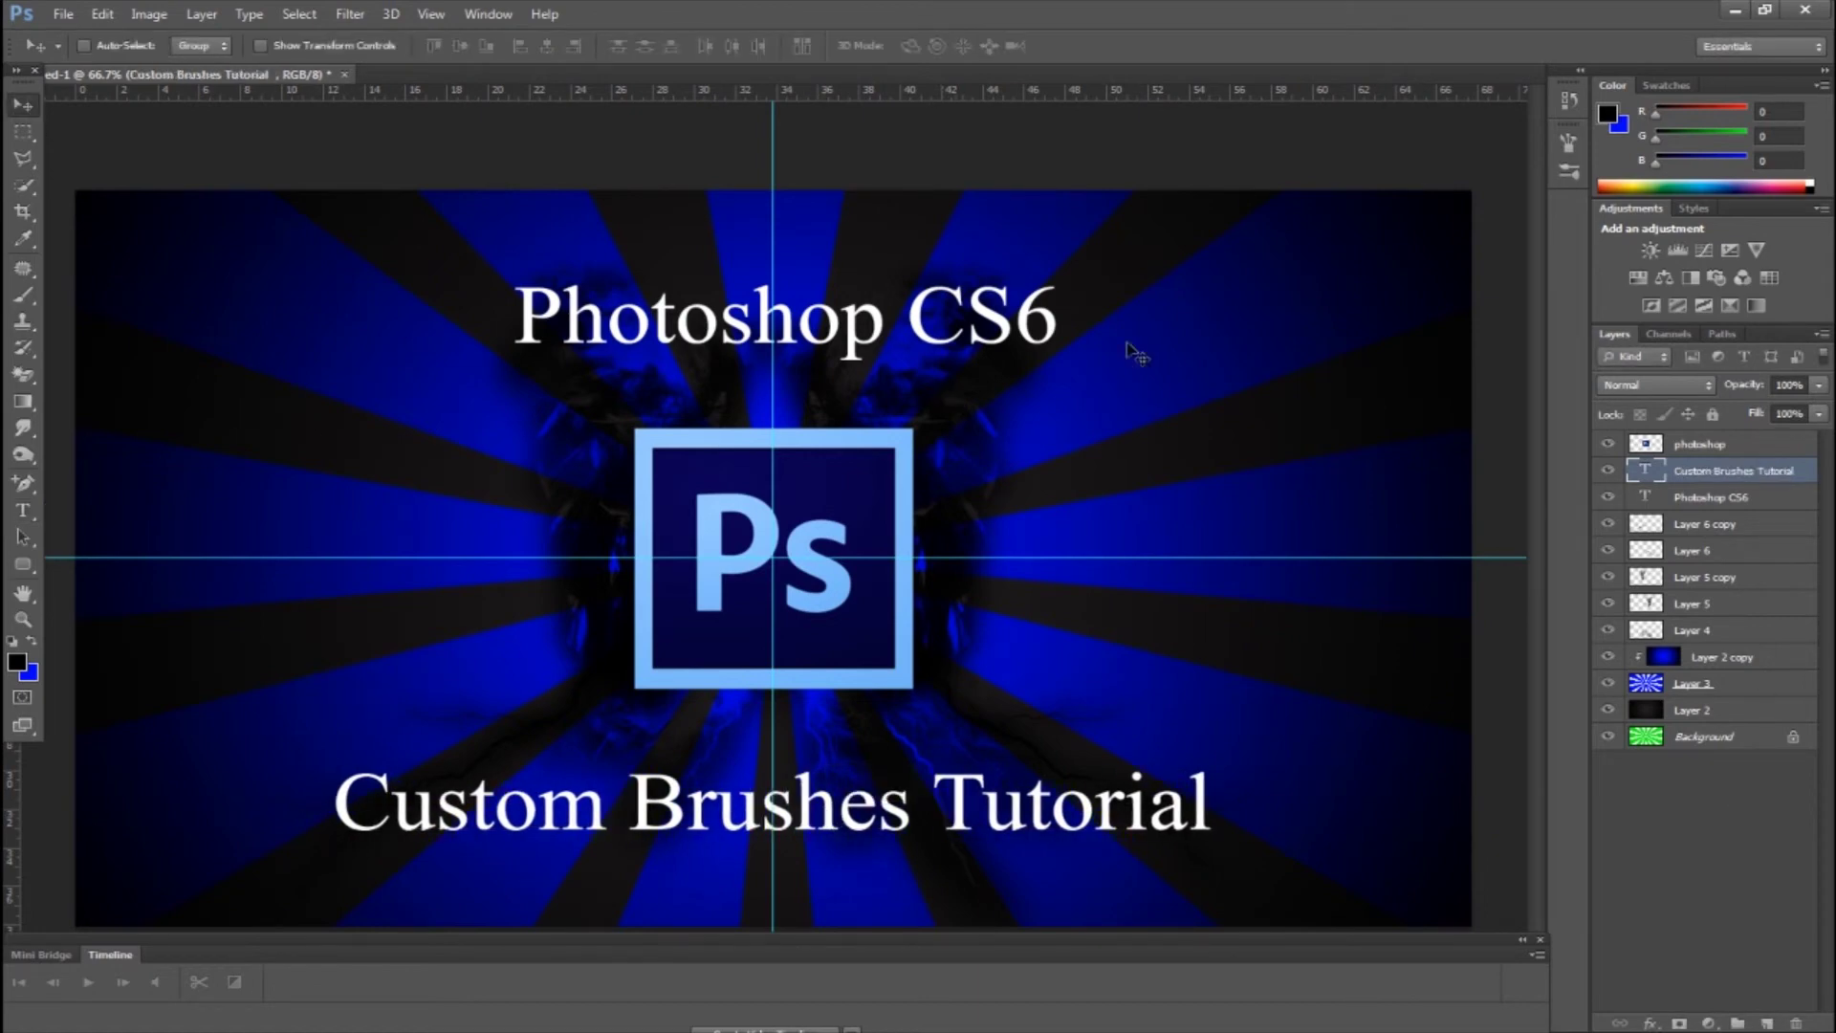
{"action": "left_click", "coordinate": [1607, 443]}
{"action": "left_click_drag", "start_coordinate": [1607, 523], "coordinate": [1613, 745]}
{"action": "right_click", "coordinate": [1653, 466]}
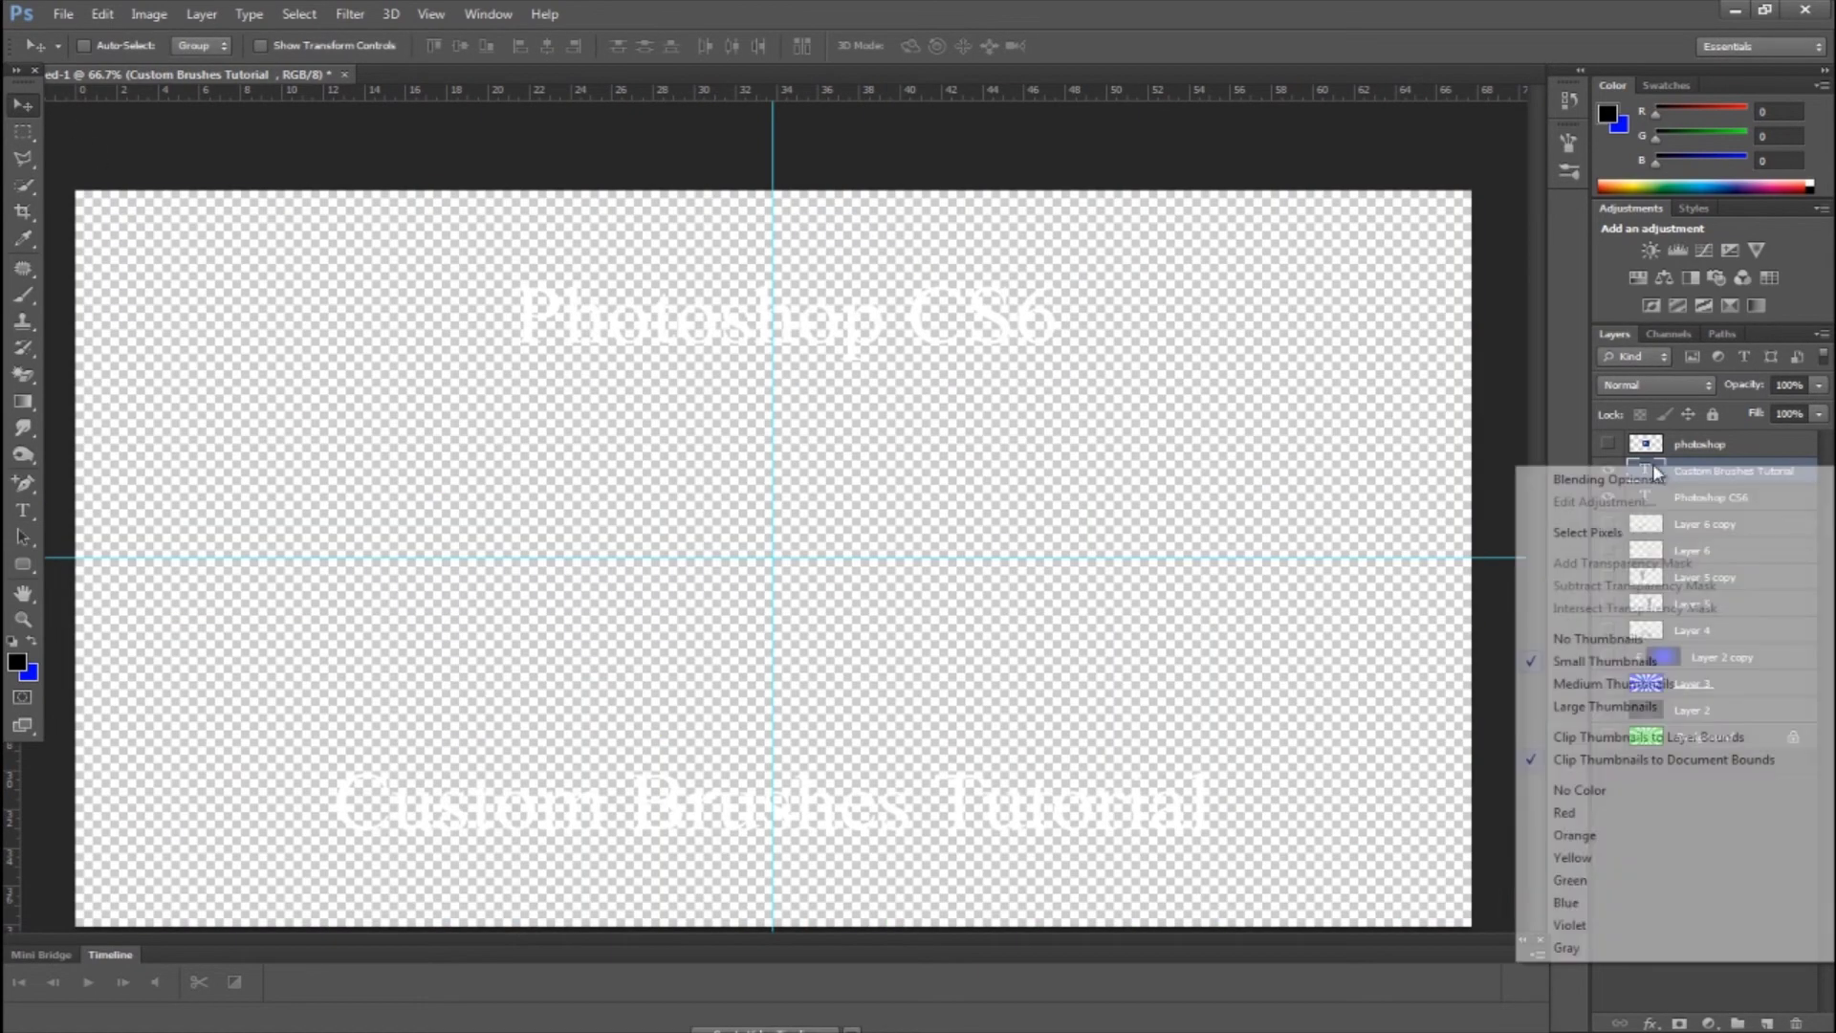
{"action": "right_click", "coordinate": [1669, 497]}
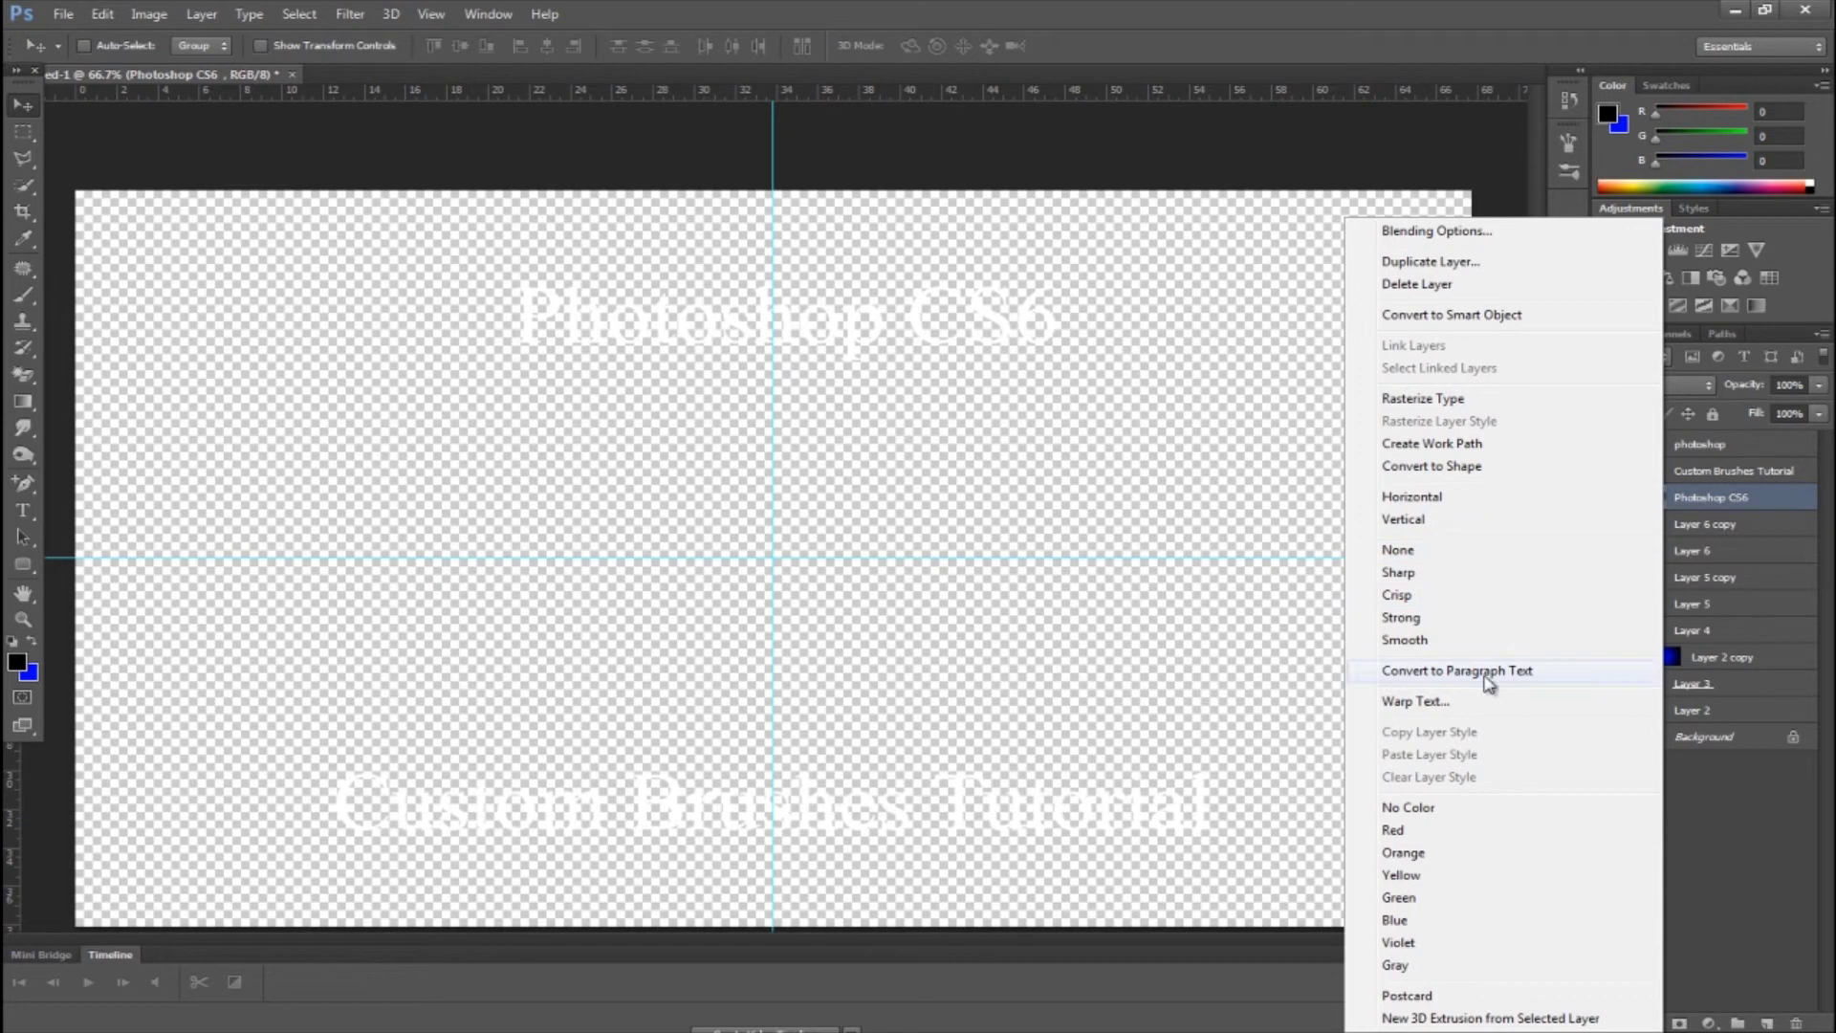
{"action": "right_click", "coordinate": [1784, 889]}
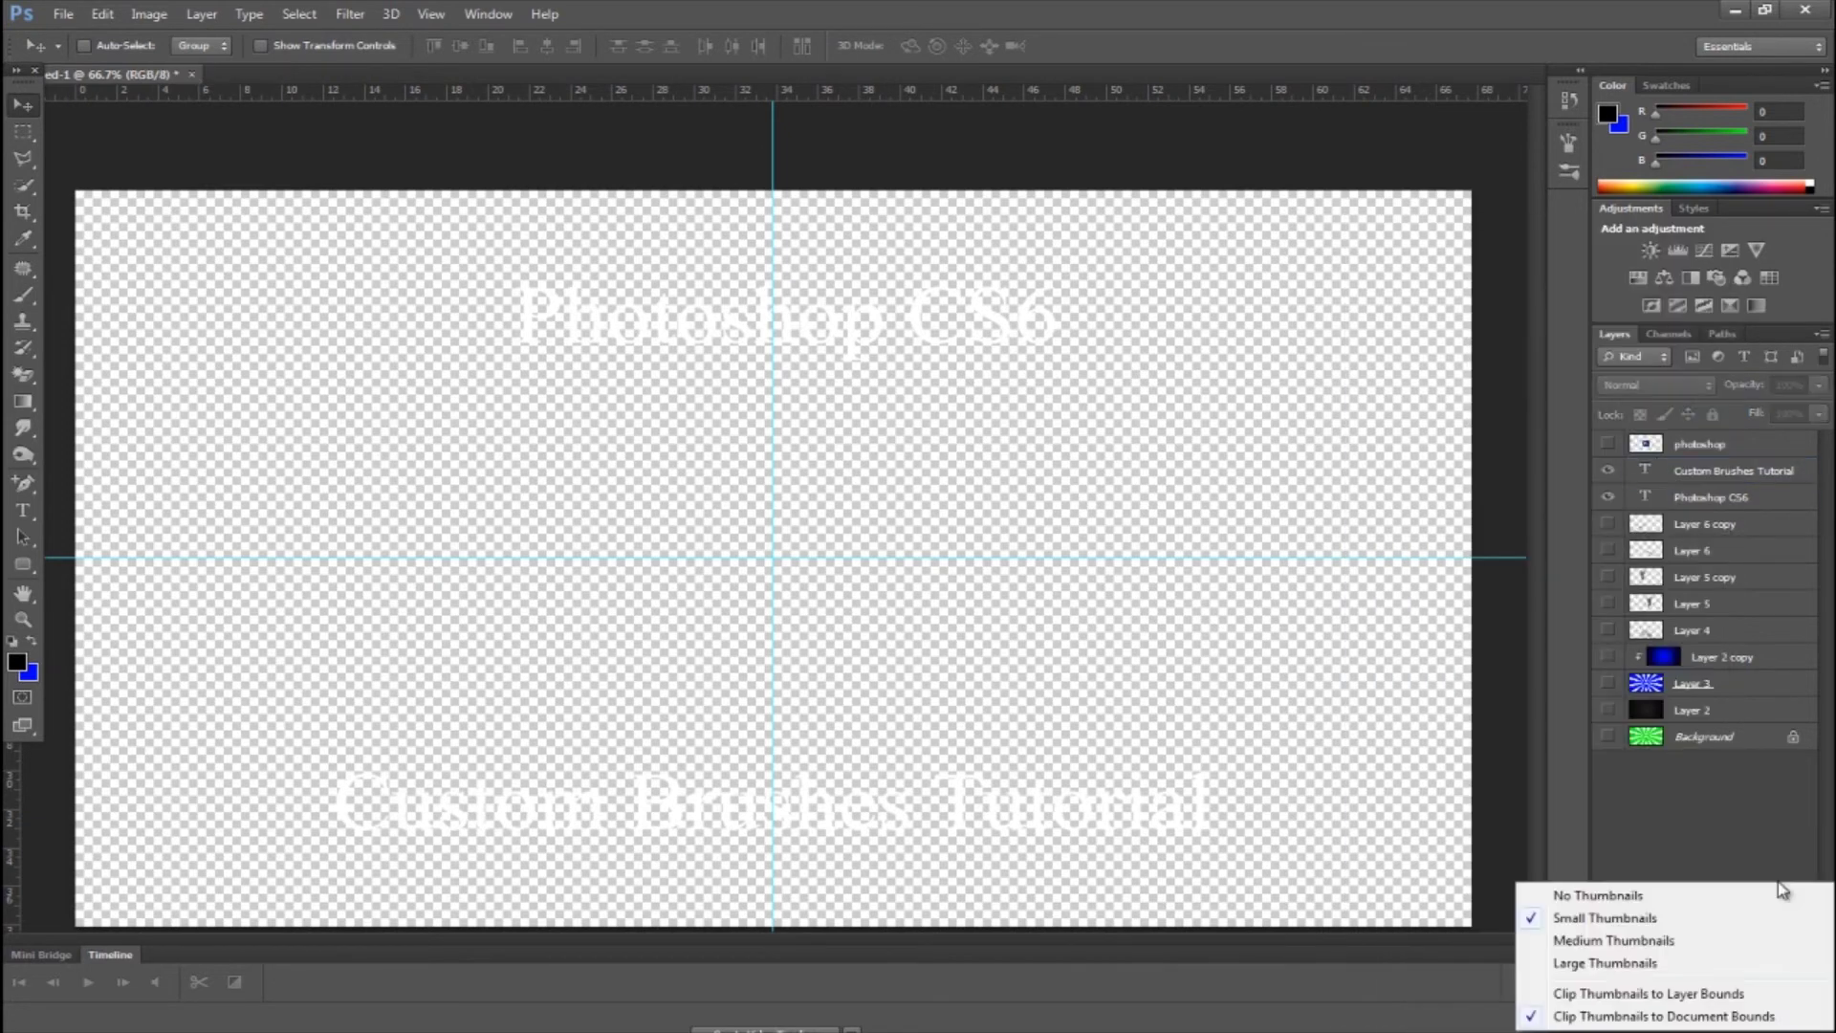
{"action": "right_click", "coordinate": [1672, 735]}
{"action": "right_click", "coordinate": [1653, 502]}
{"action": "left_click", "coordinate": [1430, 973]}
{"action": "right_click", "coordinate": [1696, 897]}
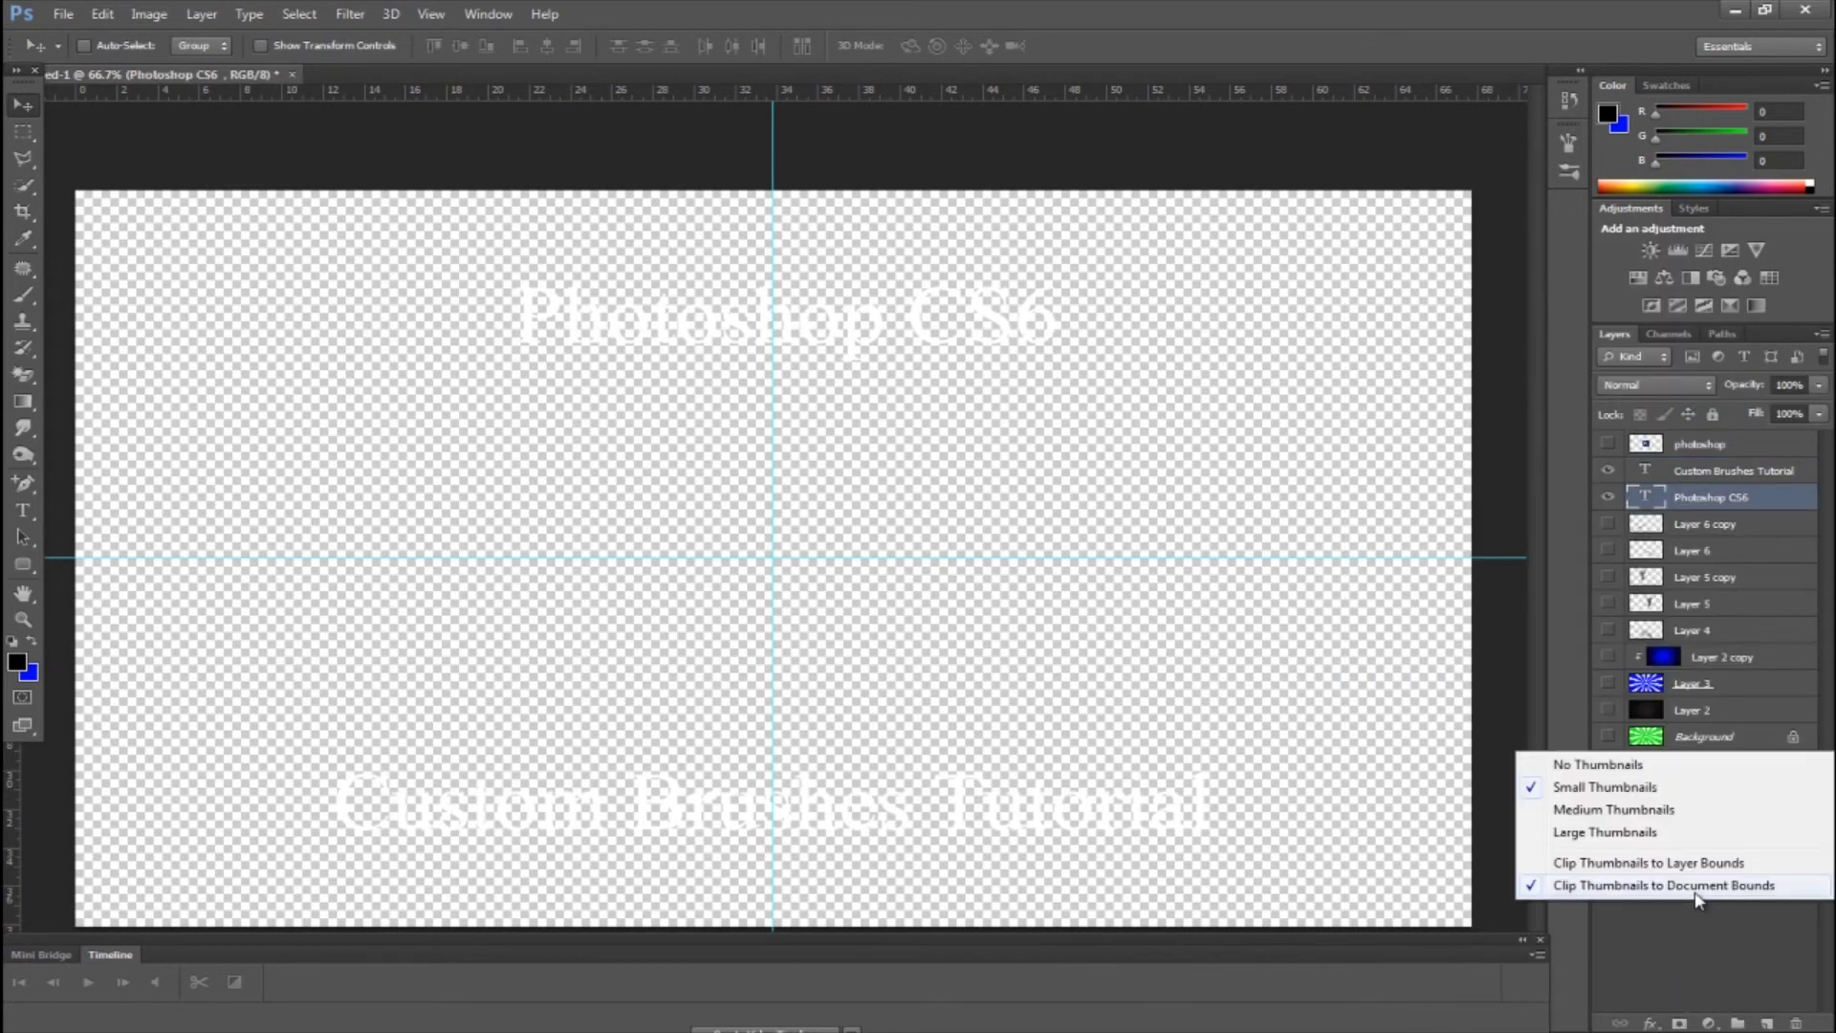
{"action": "right_click", "coordinate": [1673, 734]}
{"action": "right_click", "coordinate": [1672, 497]}
{"action": "right_click", "coordinate": [1702, 578]}
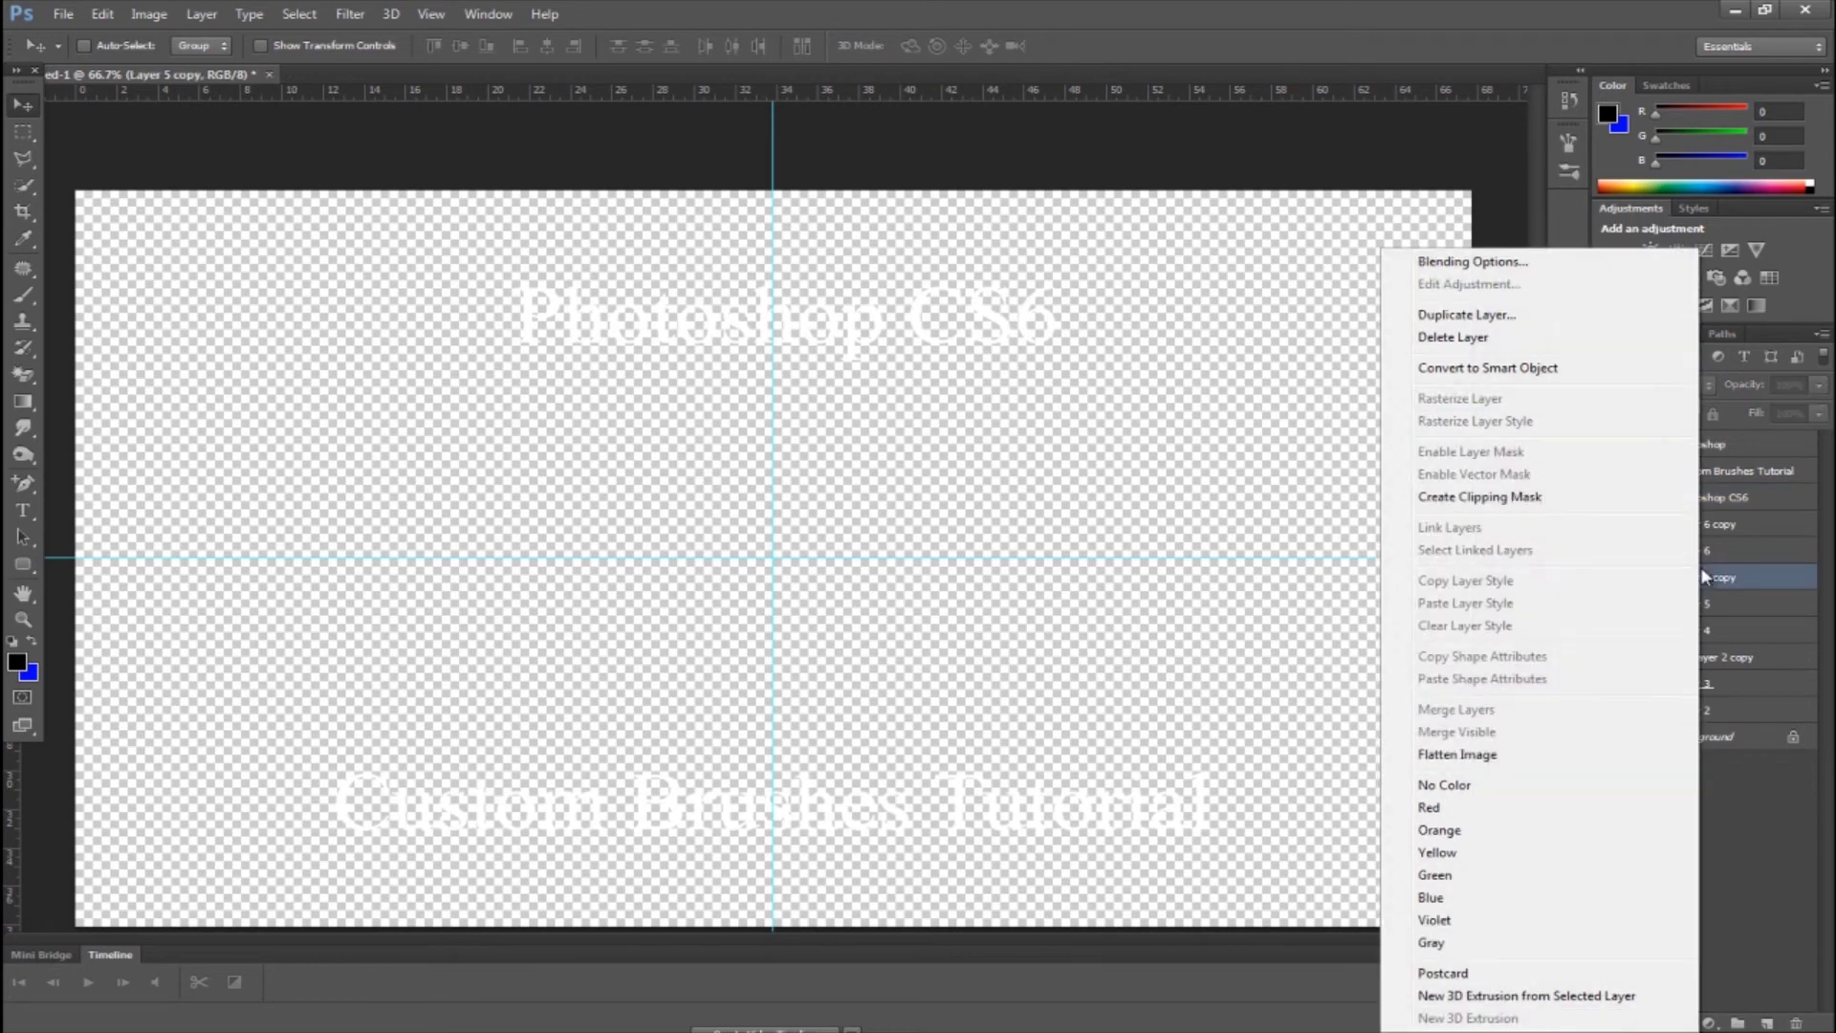
{"action": "right_click", "coordinate": [1724, 631]}
{"action": "left_click", "coordinate": [1689, 709]}
{"action": "right_click", "coordinate": [1674, 497]}
{"action": "left_click", "coordinate": [1721, 719]}
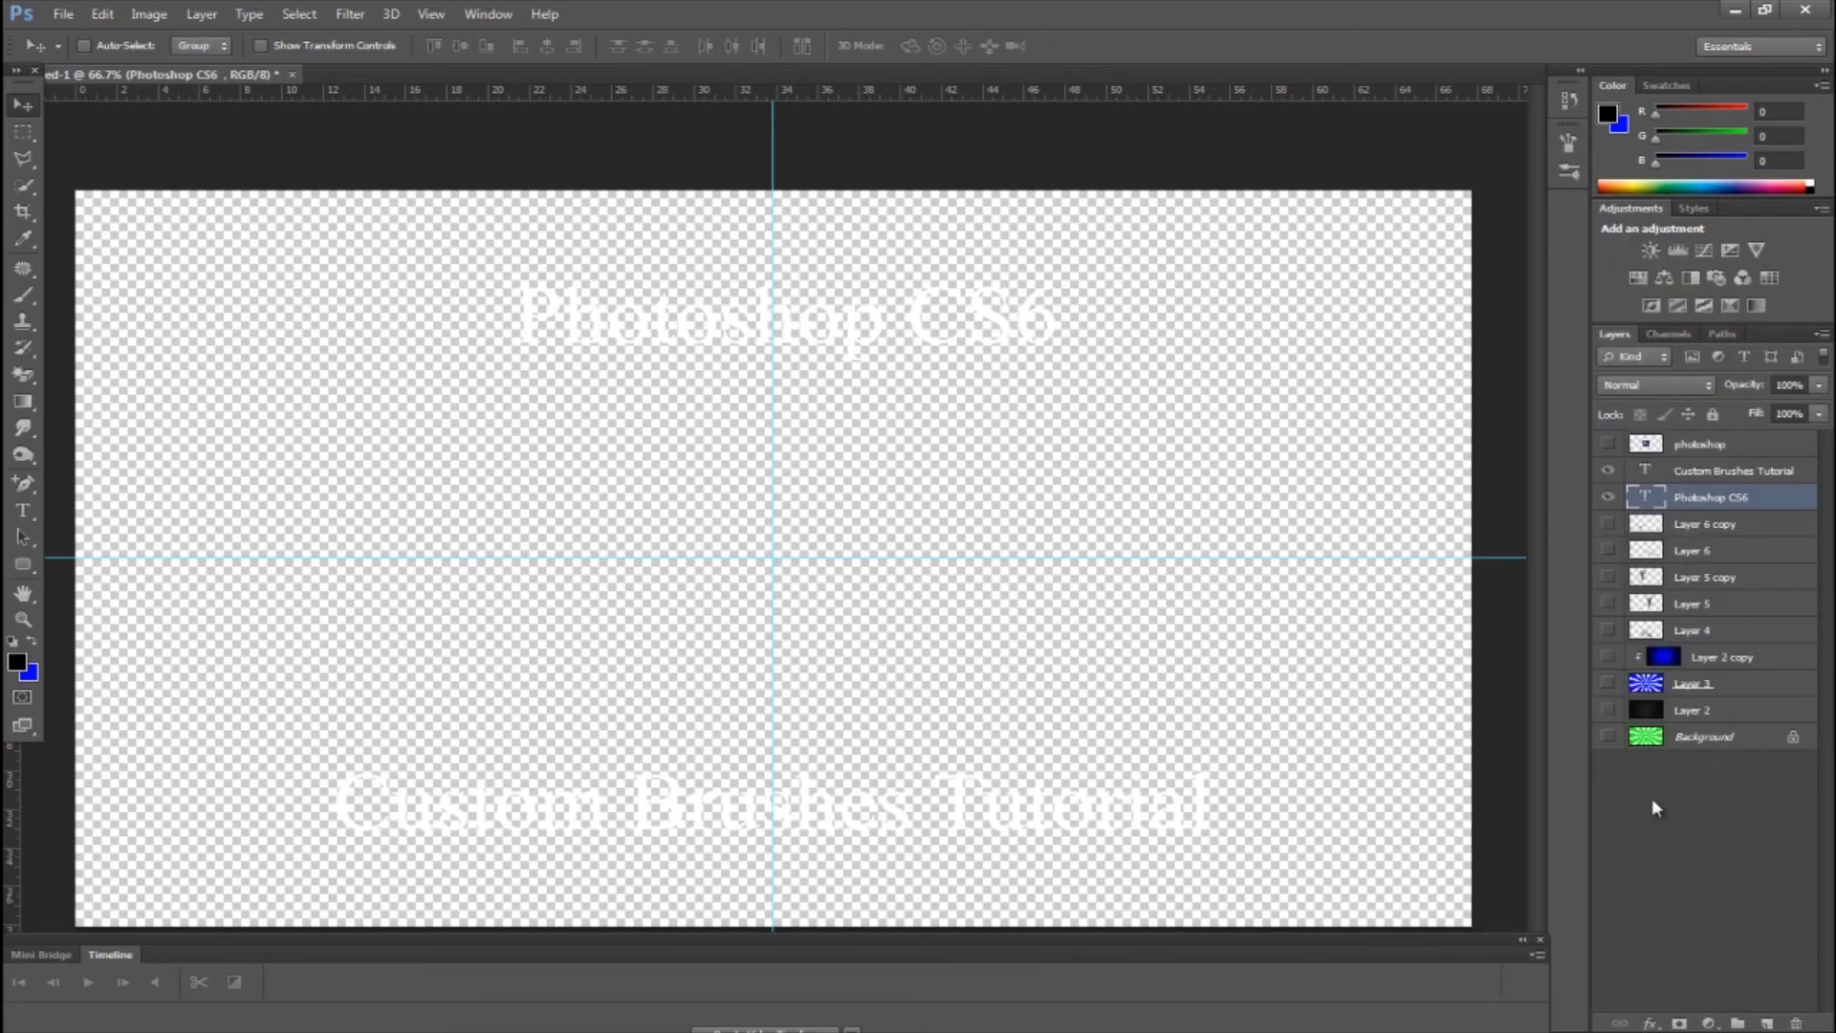
{"action": "left_click_drag", "start_coordinate": [1607, 523], "coordinate": [1608, 736]}
{"action": "left_click", "coordinate": [1608, 683]}
{"action": "left_click", "coordinate": [1607, 444]}
Add a new layer above the "Custom Brushes Tutorial" text and sample the logo's light blue (8ac2fb) as the foreground colour.
{"action": "left_click", "coordinate": [1767, 1023]}
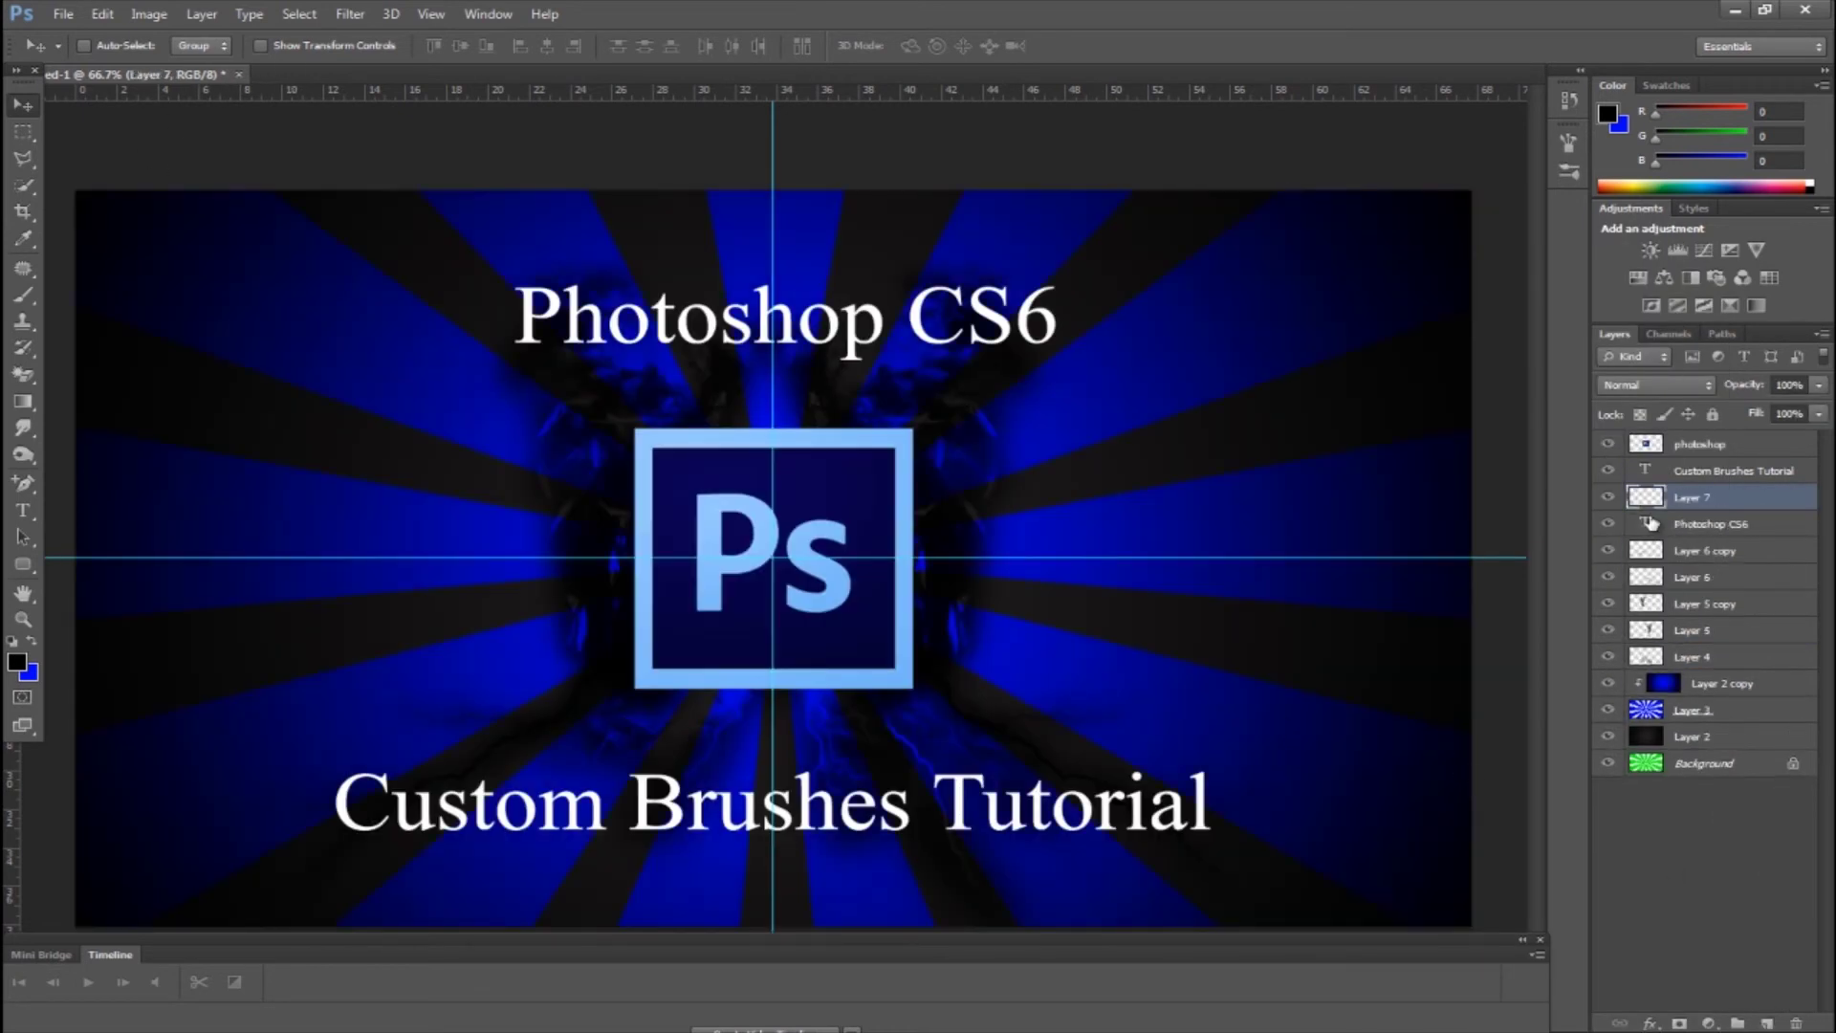
{"action": "left_click", "coordinate": [31, 640]}
{"action": "left_click", "coordinate": [17, 661]}
{"action": "left_click", "coordinate": [1224, 433]}
{"action": "left_click", "coordinate": [841, 439]}
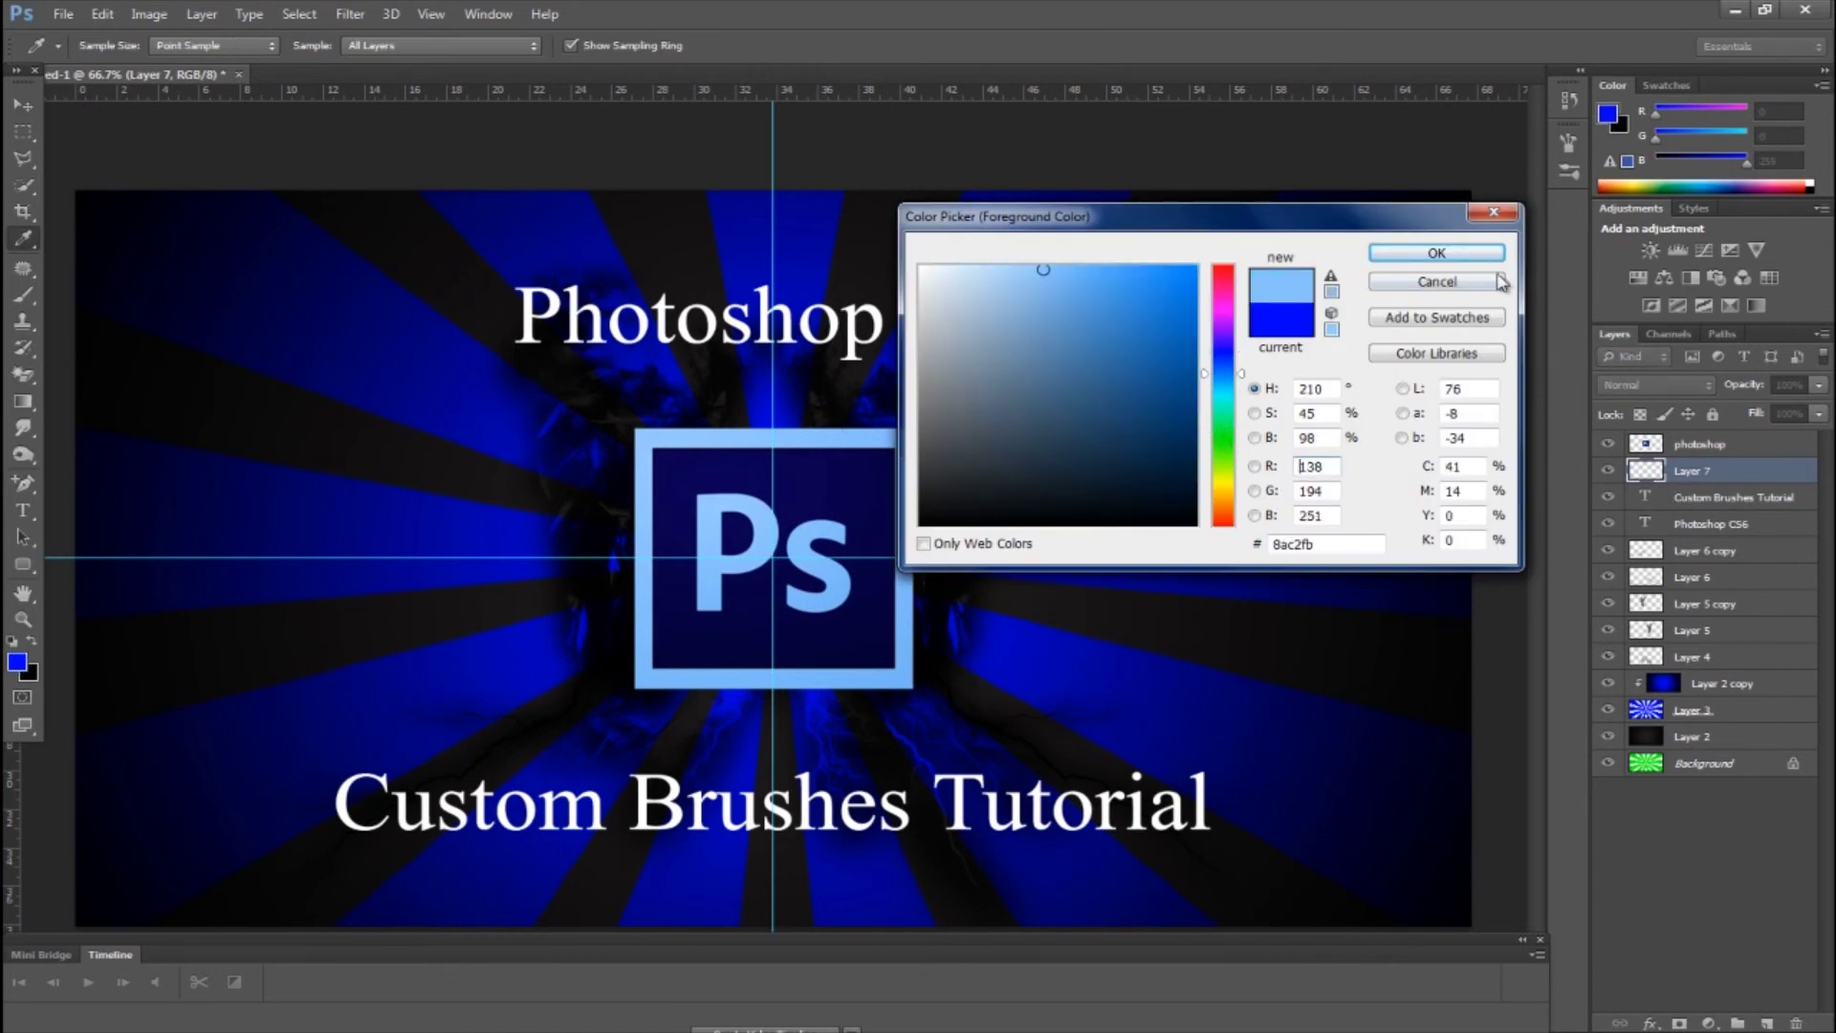
{"action": "left_click", "coordinate": [1436, 253]}
Stamp the sunburst brush in light blue at the guides' intersection on Layer 7 and clip the layer to the "Custom Brushes Tutorial" text.
{"action": "left_click", "coordinate": [24, 294]}
{"action": "left_click", "coordinate": [96, 45]}
{"action": "left_click_drag", "start_coordinate": [253, 276], "coordinate": [260, 238]}
{"action": "left_click", "coordinate": [151, 254]}
{"action": "left_click_drag", "start_coordinate": [228, 113], "coordinate": [235, 113]}
{"action": "left_click", "coordinate": [112, 46]}
{"action": "left_click", "coordinate": [116, 48]}
{"action": "left_click", "coordinate": [115, 49]}
{"action": "left_click", "coordinate": [772, 556]}
{"action": "right_click", "coordinate": [1707, 471]}
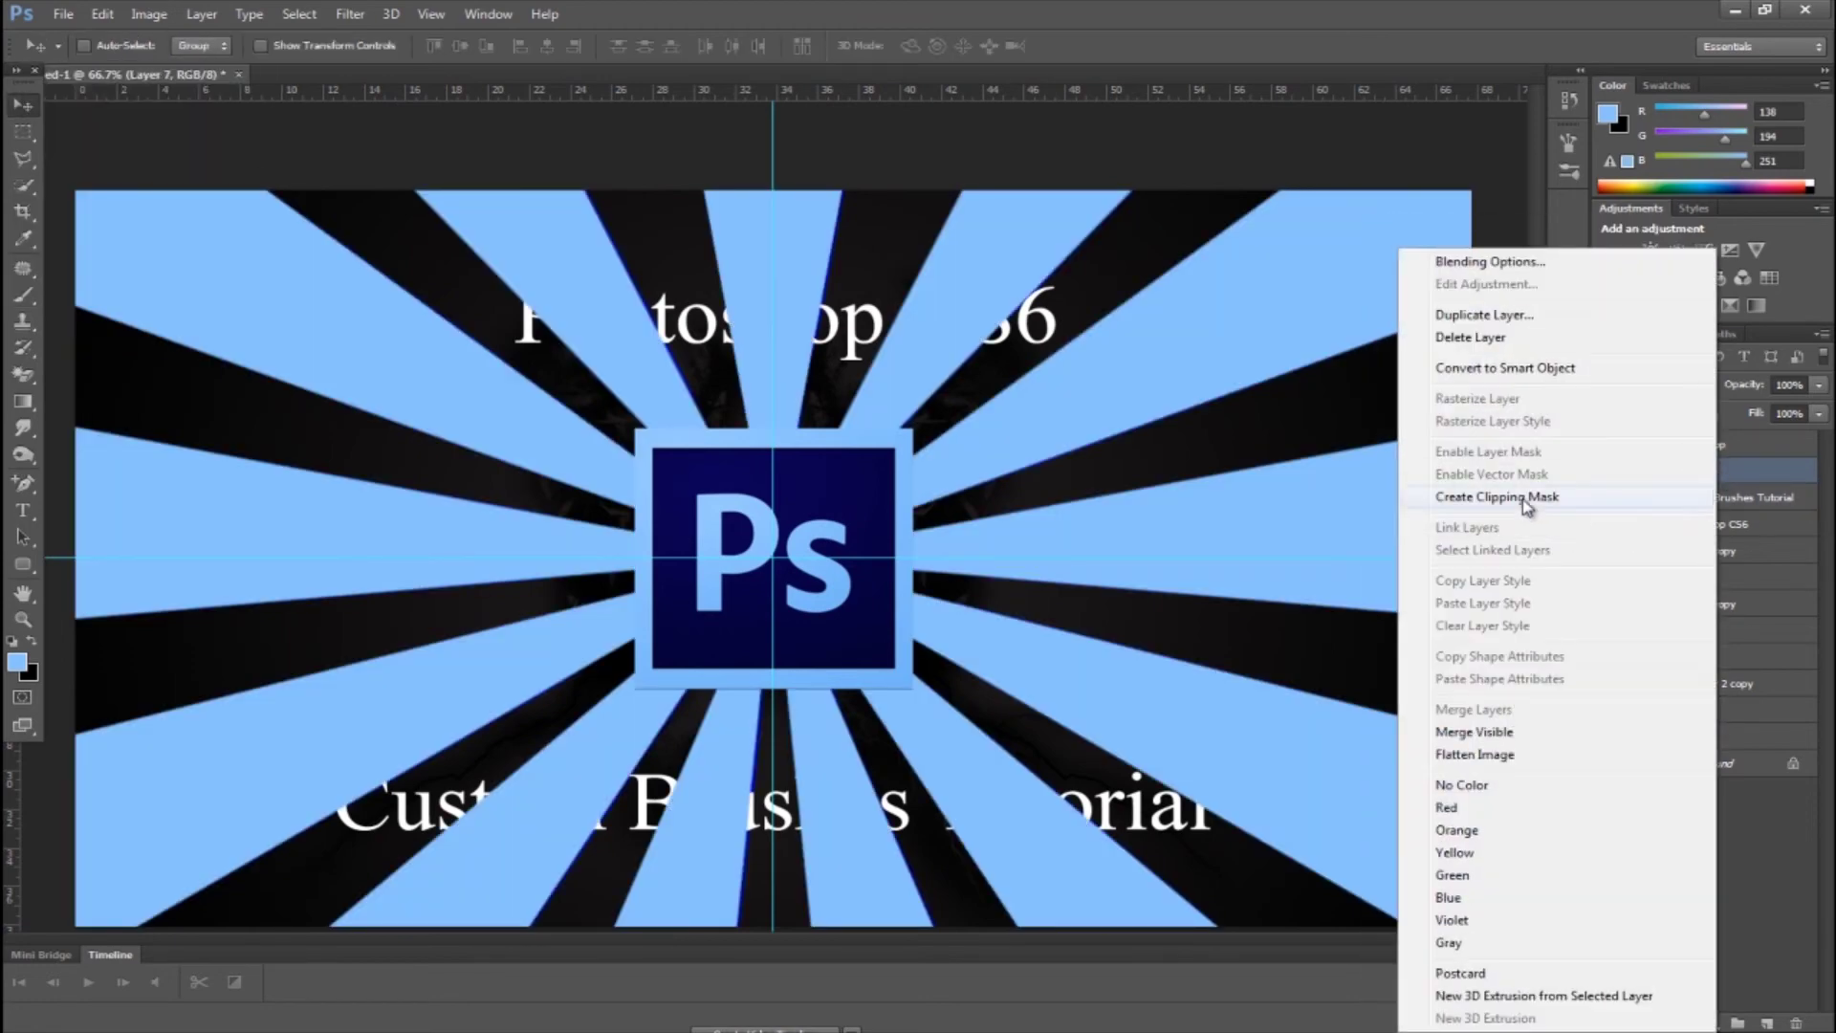
{"action": "left_click", "coordinate": [1693, 490]}
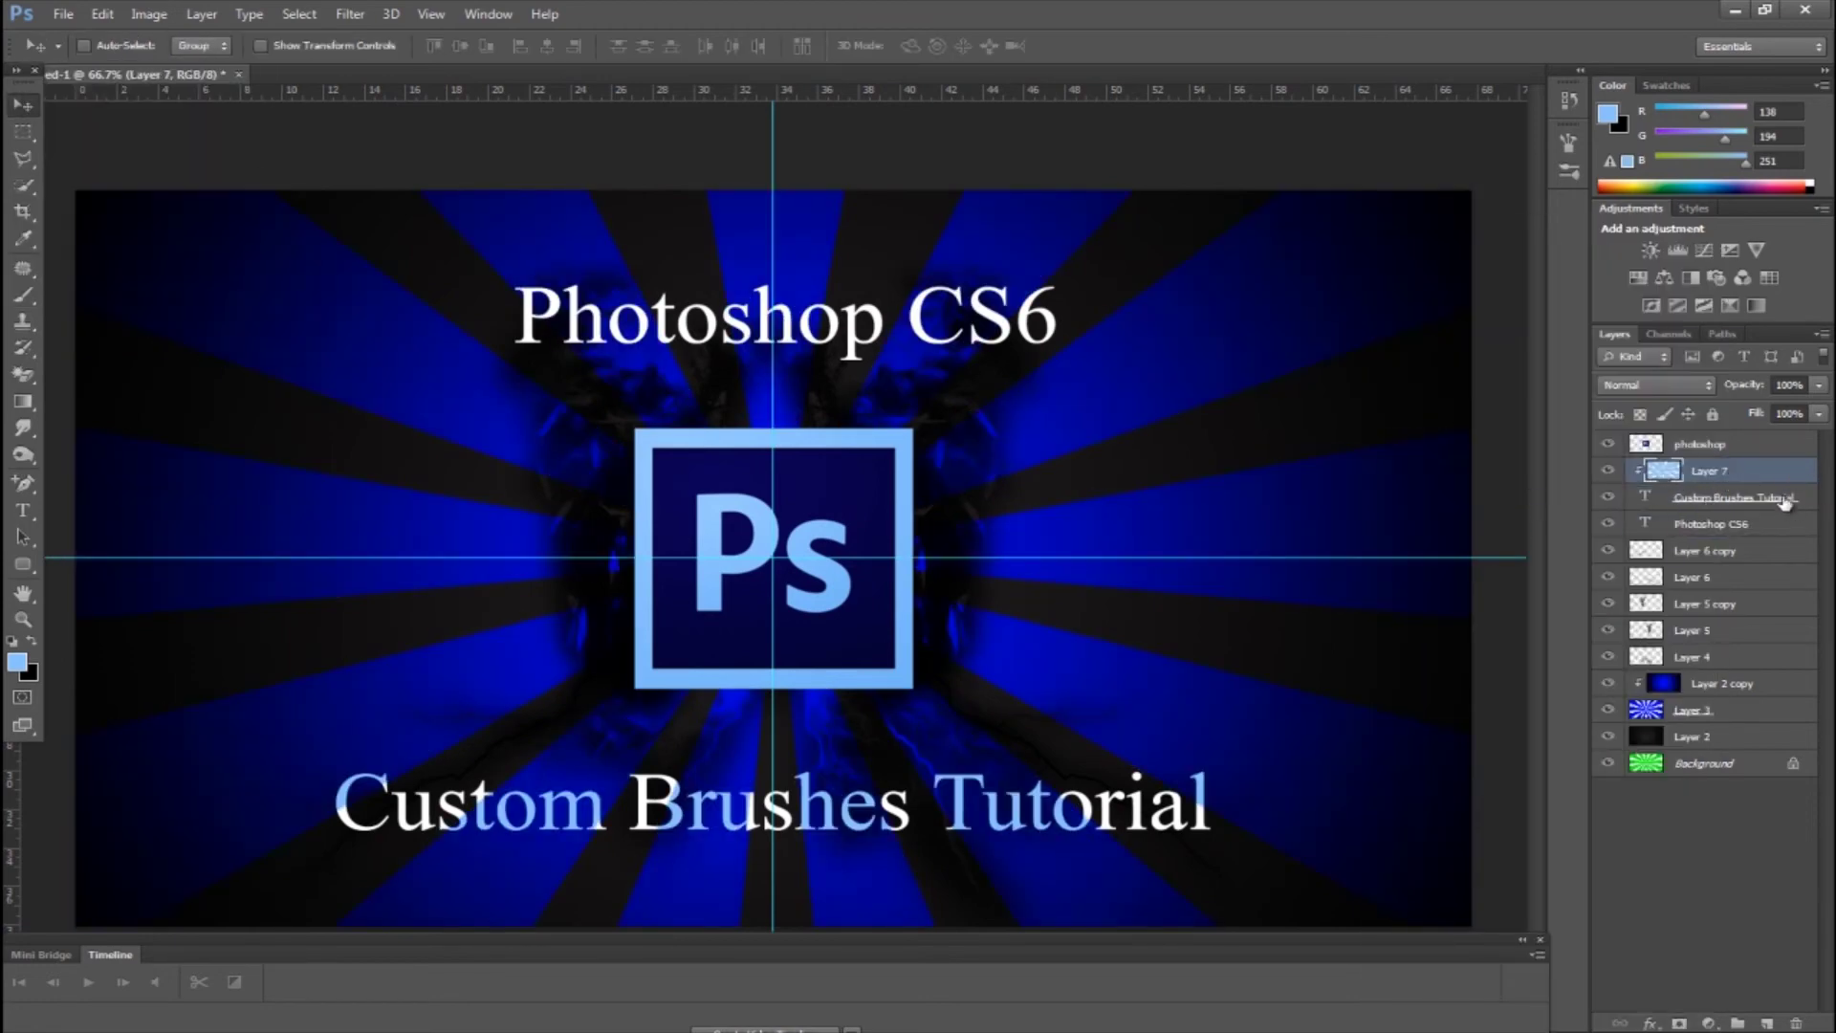
Duplicate Layer 7, place the copy above the "Photoshop CS6" text layer and clip it to that text.
{"action": "right_click", "coordinate": [1750, 473]}
{"action": "left_click", "coordinate": [1501, 317]}
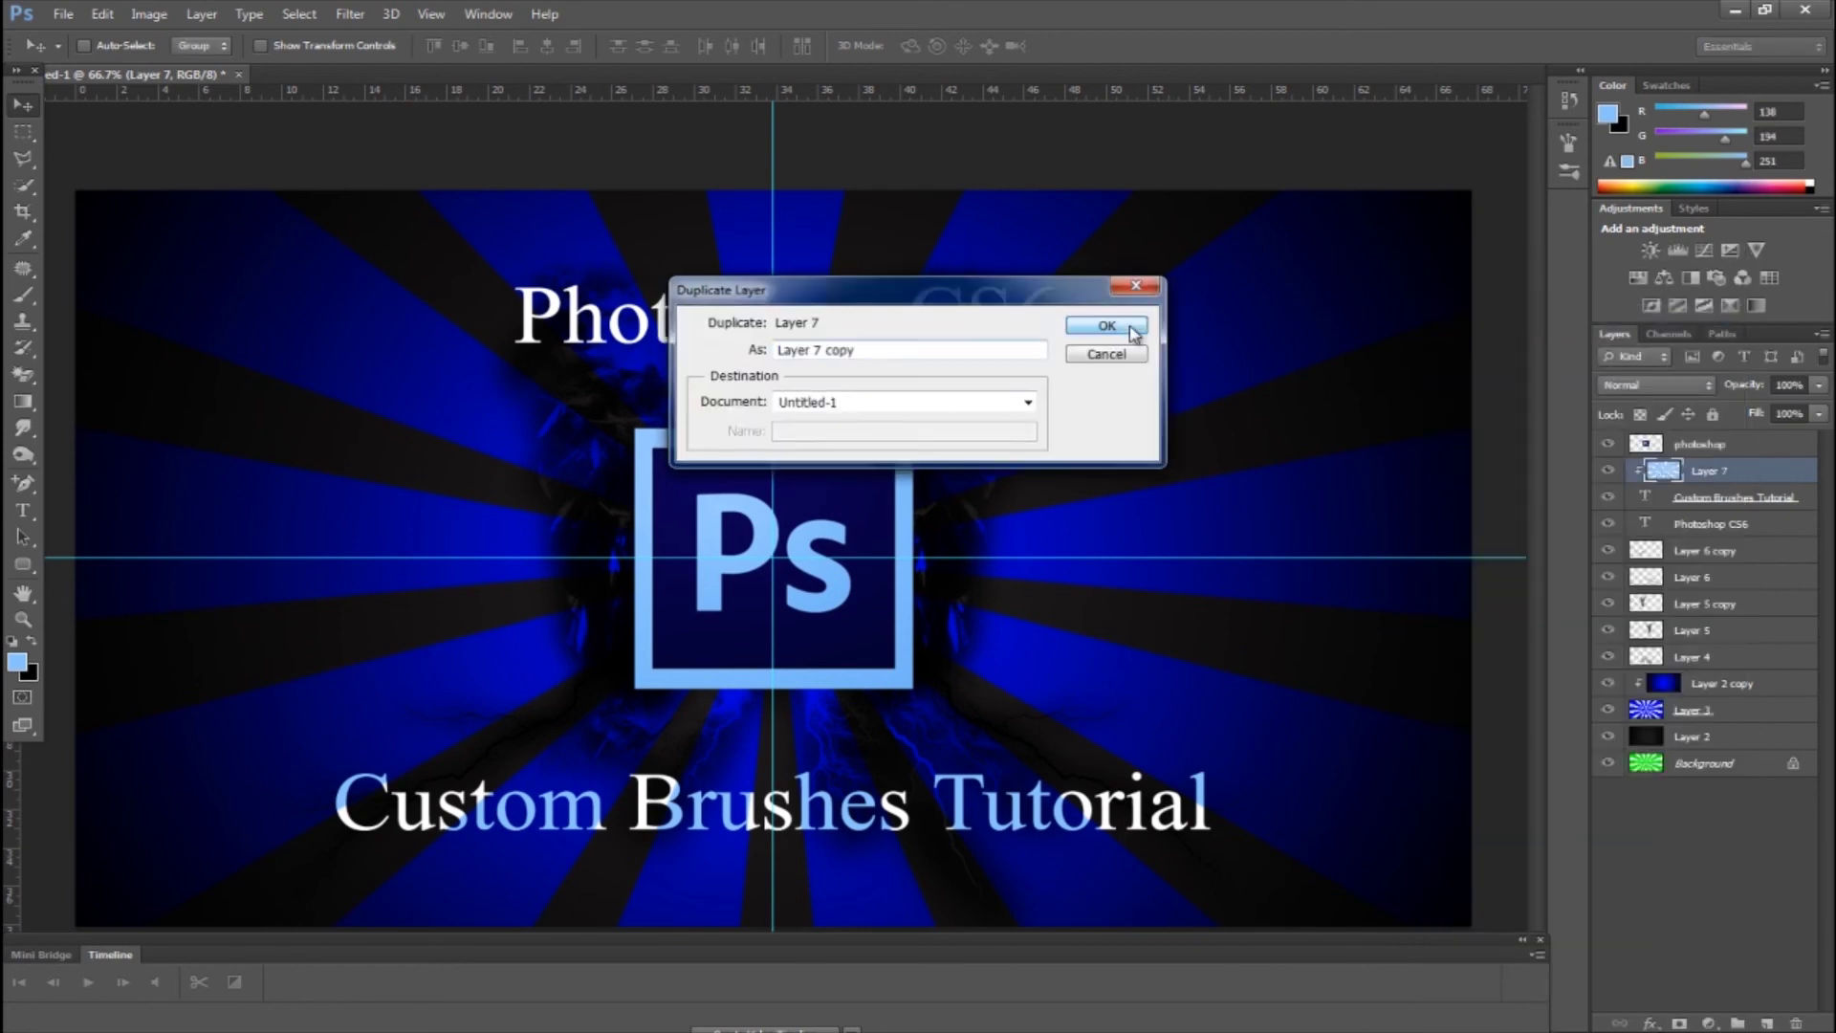
{"action": "left_click", "coordinate": [1132, 330]}
{"action": "right_click", "coordinate": [1721, 524]}
{"action": "left_click", "coordinate": [1491, 524]}
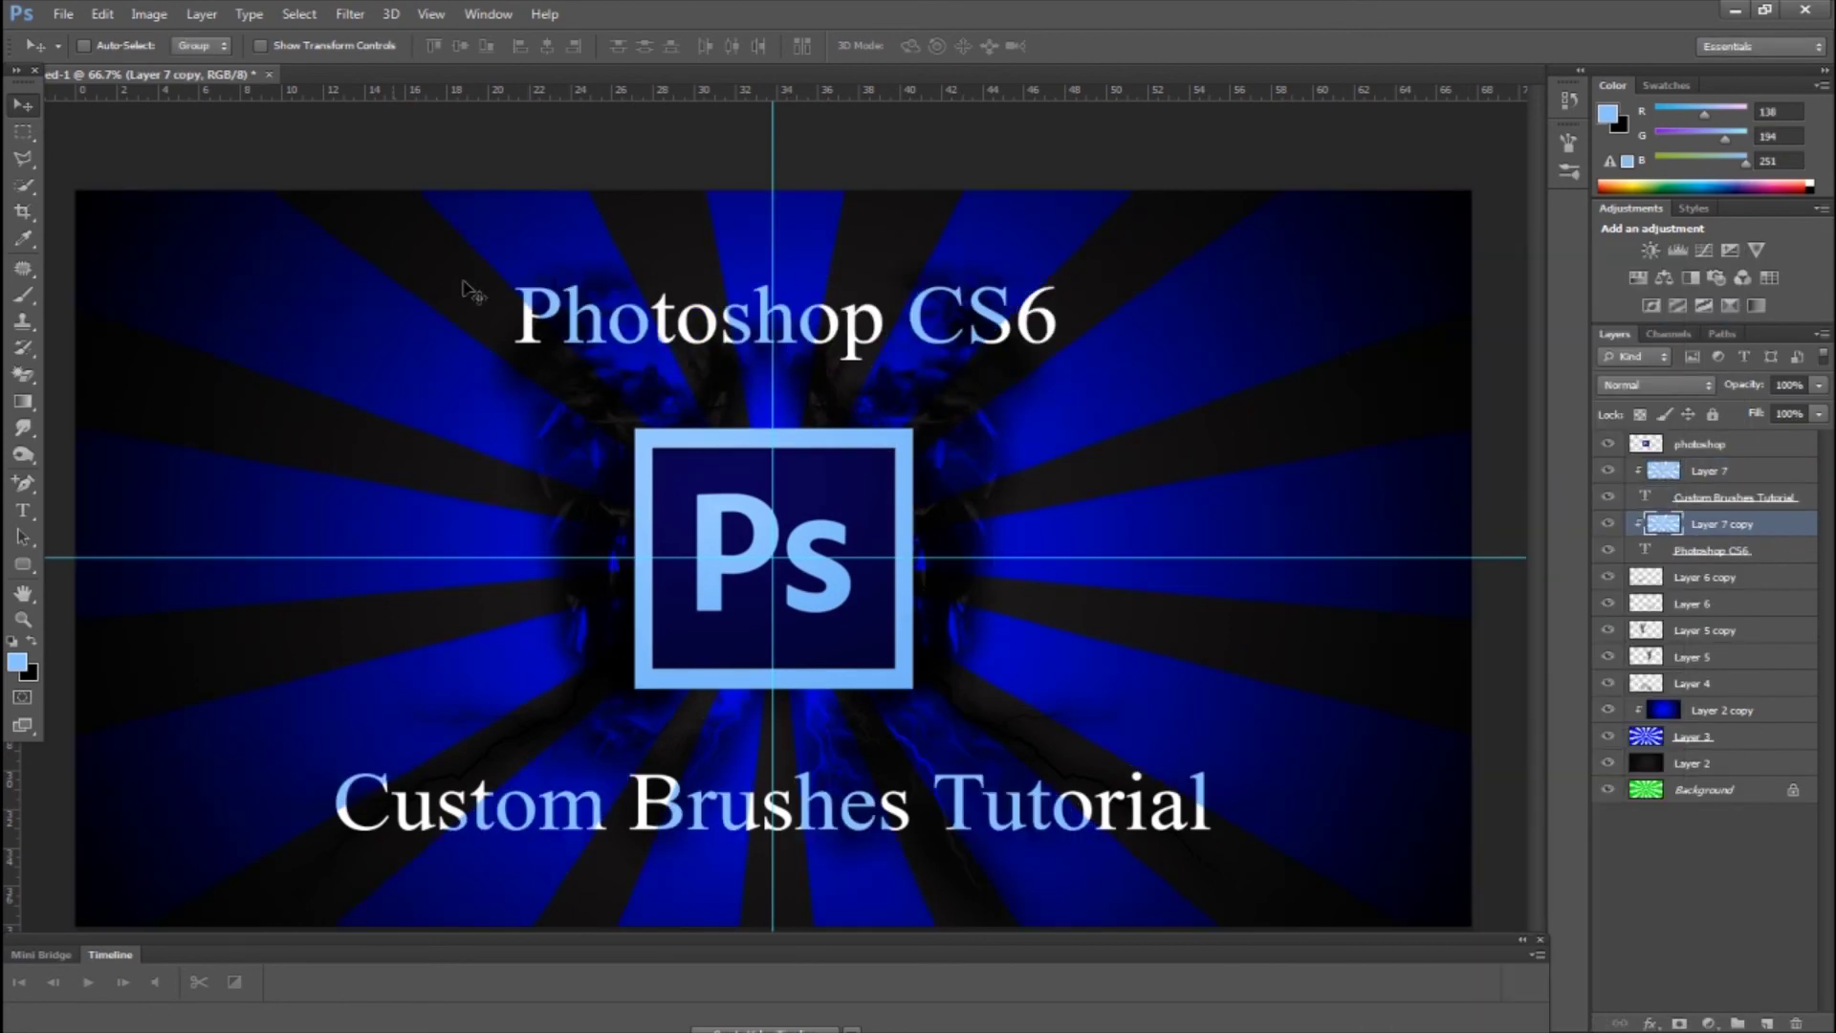